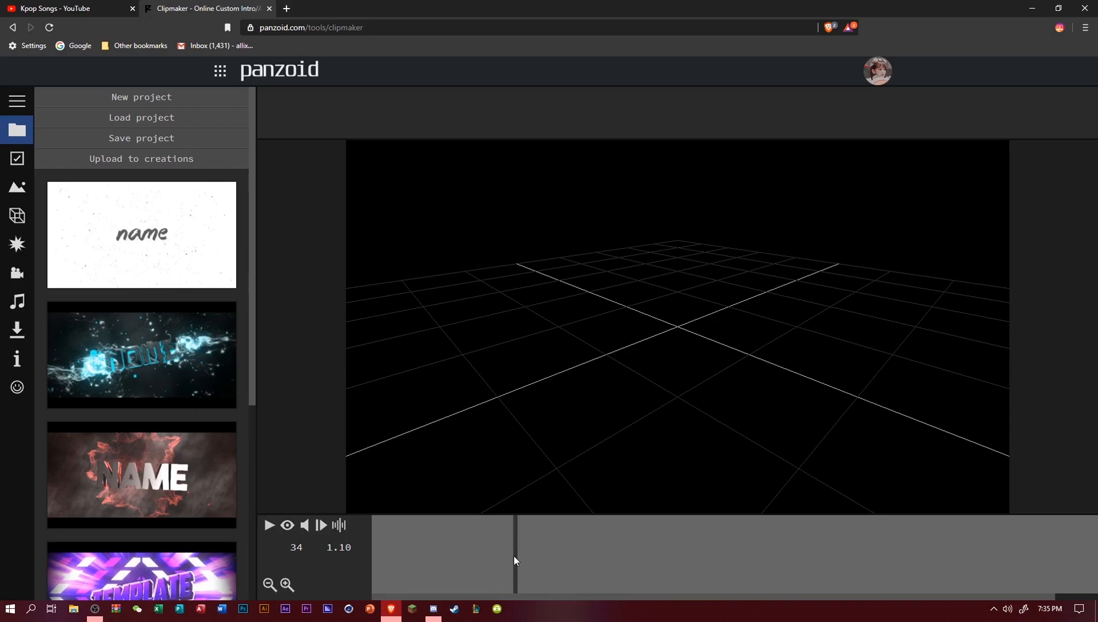
# Return the timeline to the first frame and switch on the camera view preview and the audio waveform display.
pyautogui.moveTo(513, 555); pyautogui.dragTo(348, 528)
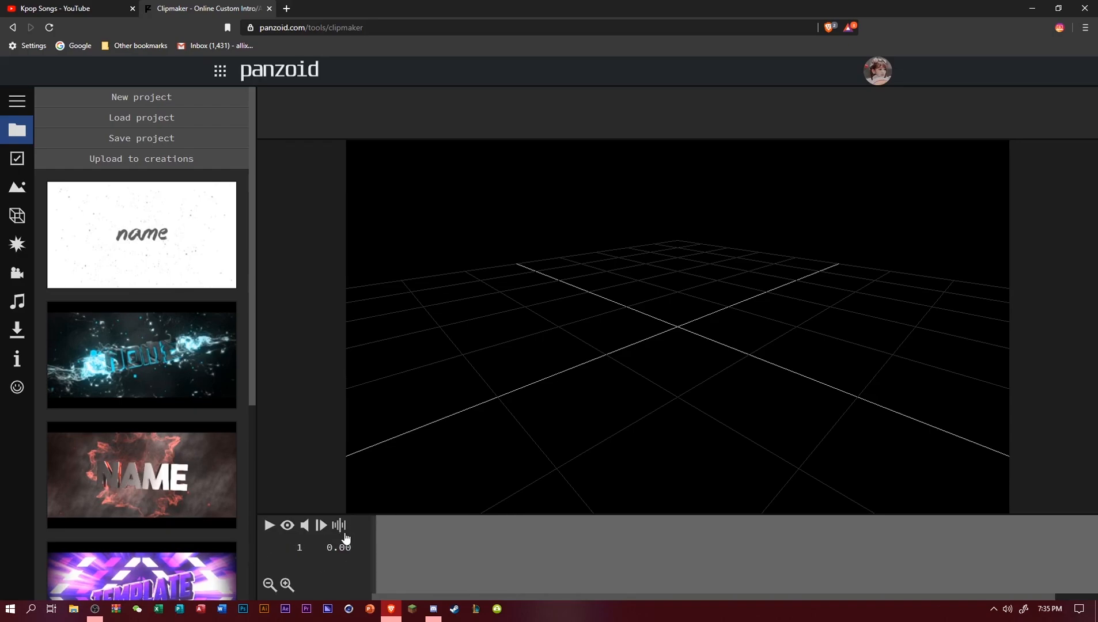
pyautogui.click(286, 526)
pyautogui.click(339, 525)
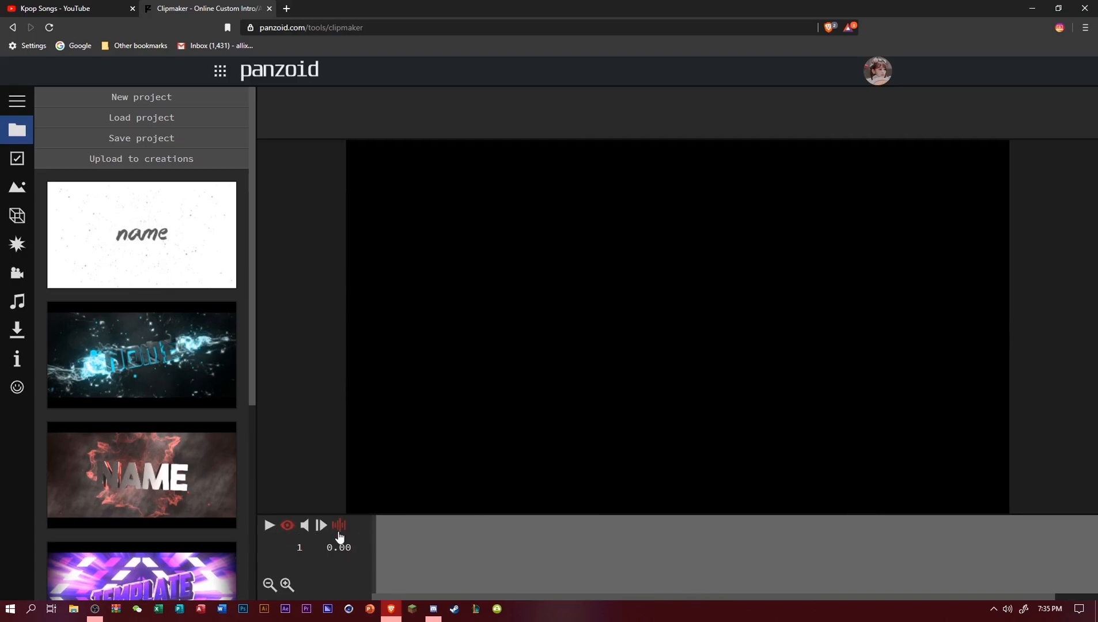
# Add a 3D text object to the empty scene.
pyautogui.click(17, 245)
pyautogui.click(17, 216)
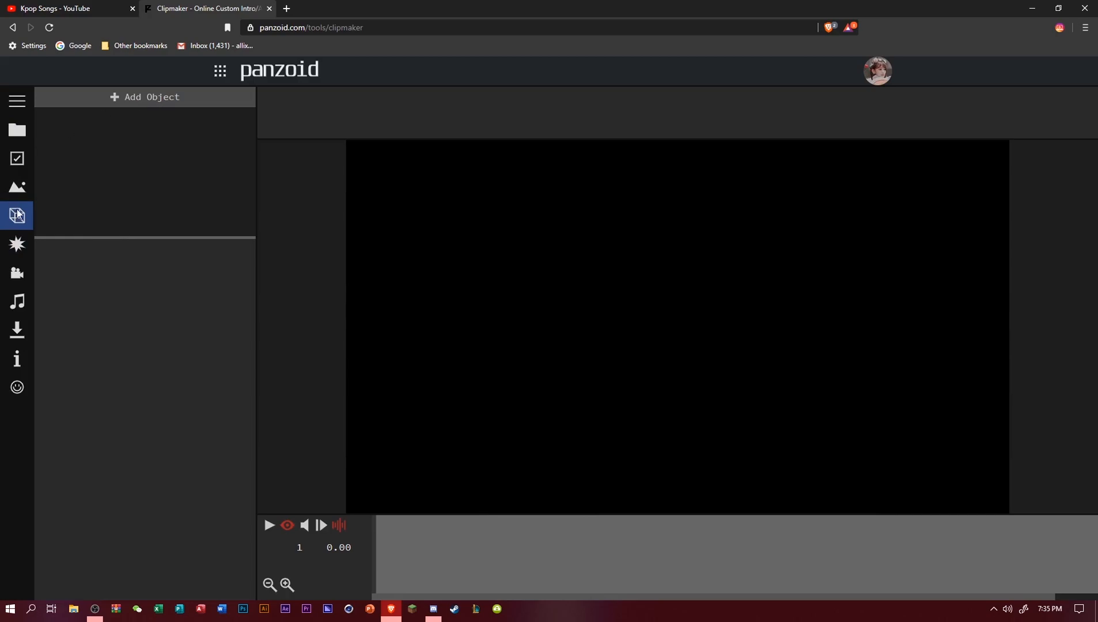
pyautogui.click(180, 99)
pyautogui.click(107, 191)
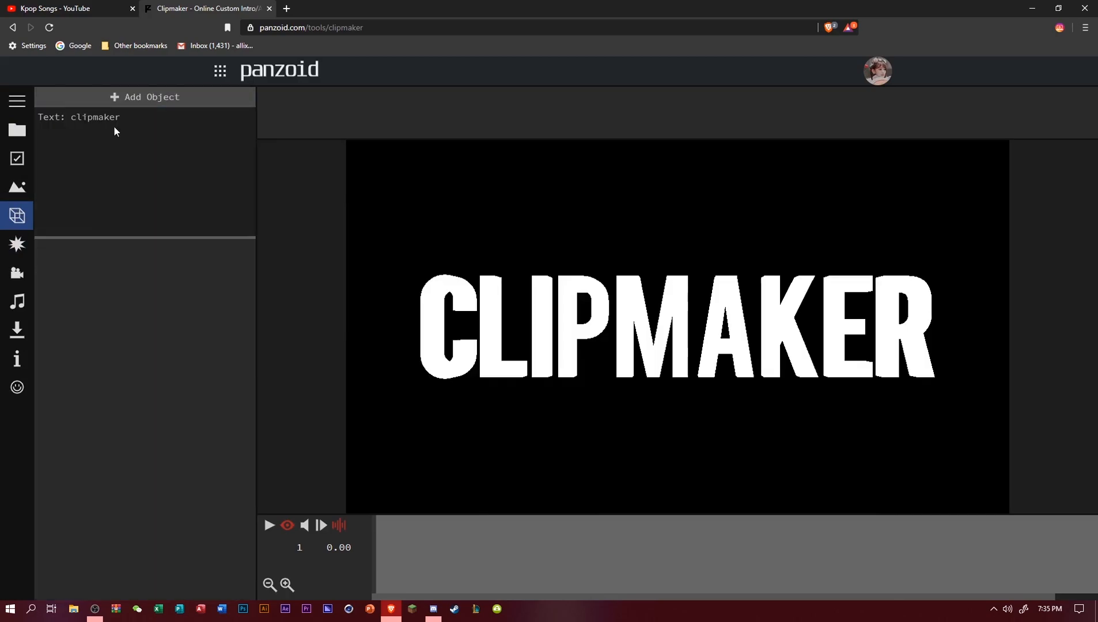
# Change the wording of the 3D text object to ALLIXAR.
pyautogui.click(113, 121)
pyautogui.moveTo(236, 348); pyautogui.dragTo(42, 348)
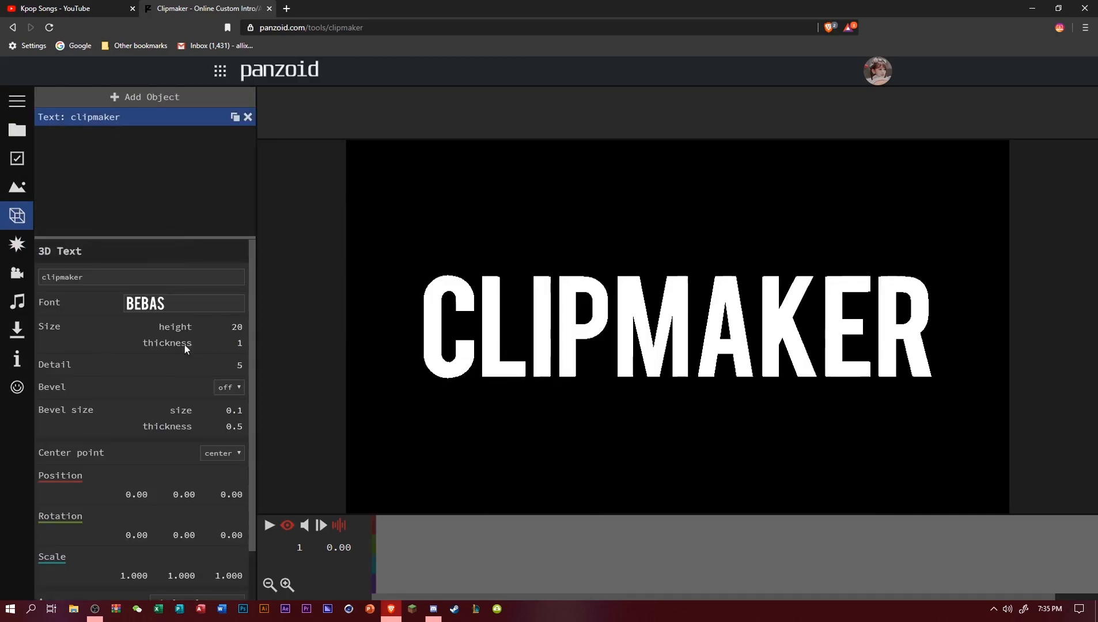
pyautogui.scroll(-1, 186, 439)
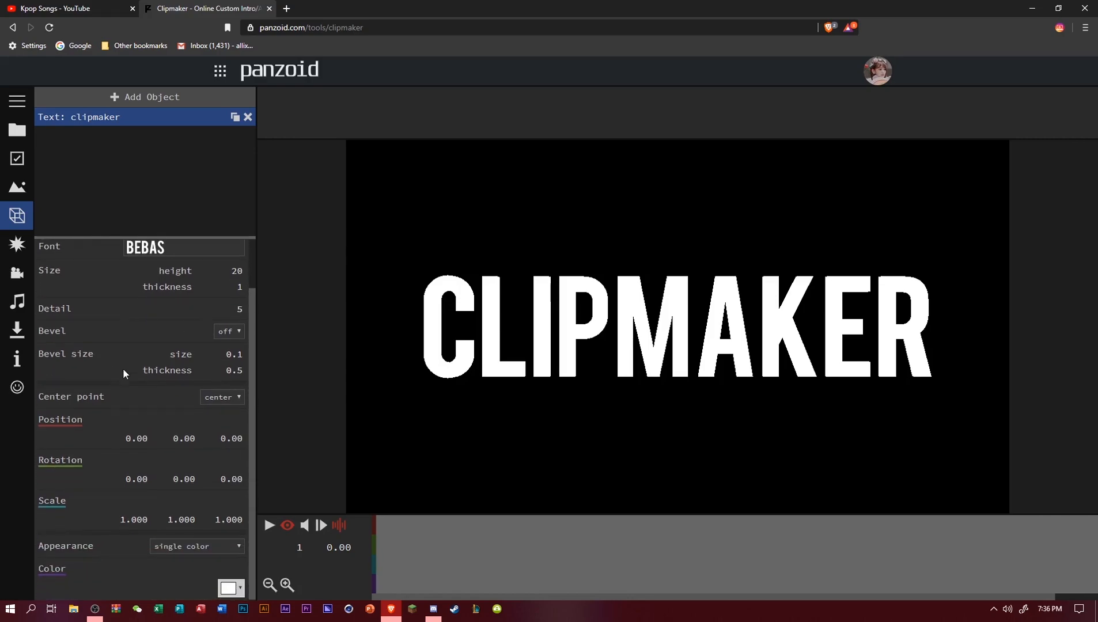
pyautogui.click(224, 334)
pyautogui.click(224, 334)
pyautogui.scroll(1, 167, 329)
pyautogui.moveTo(114, 281); pyautogui.dragTo(3, 277)
pyautogui.write('ALLIXAR')
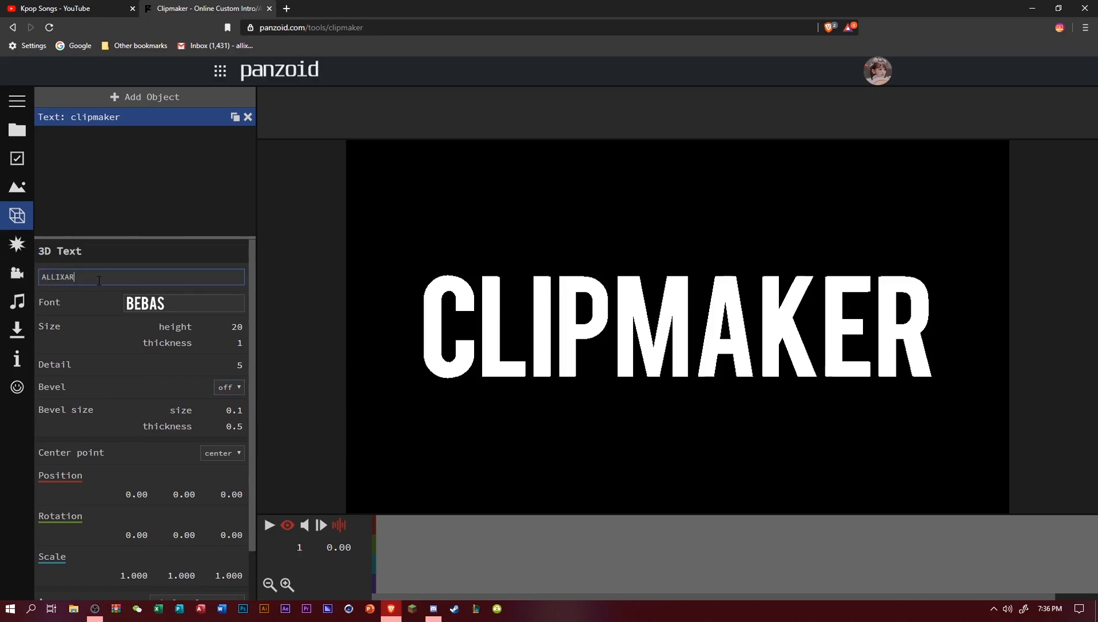
pyautogui.press('Return')
# Add an Antialiasing effect and duplicate it until there are four in the effects list.
pyautogui.click(17, 244)
pyautogui.click(203, 99)
pyautogui.click(86, 358)
pyautogui.tripleClick(236, 118)
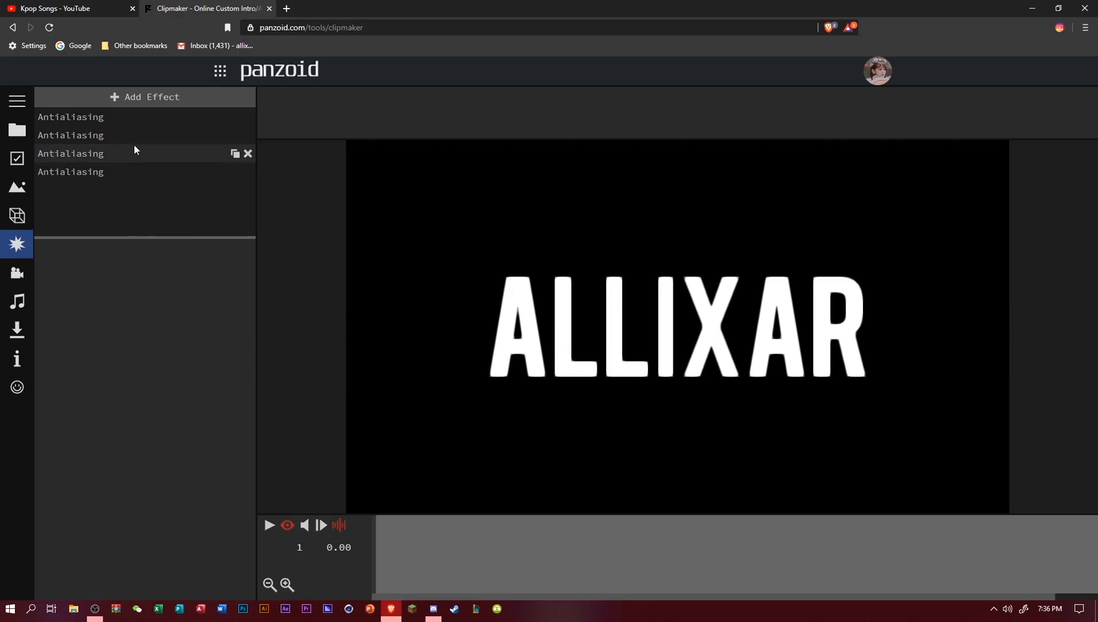
pyautogui.click(147, 168)
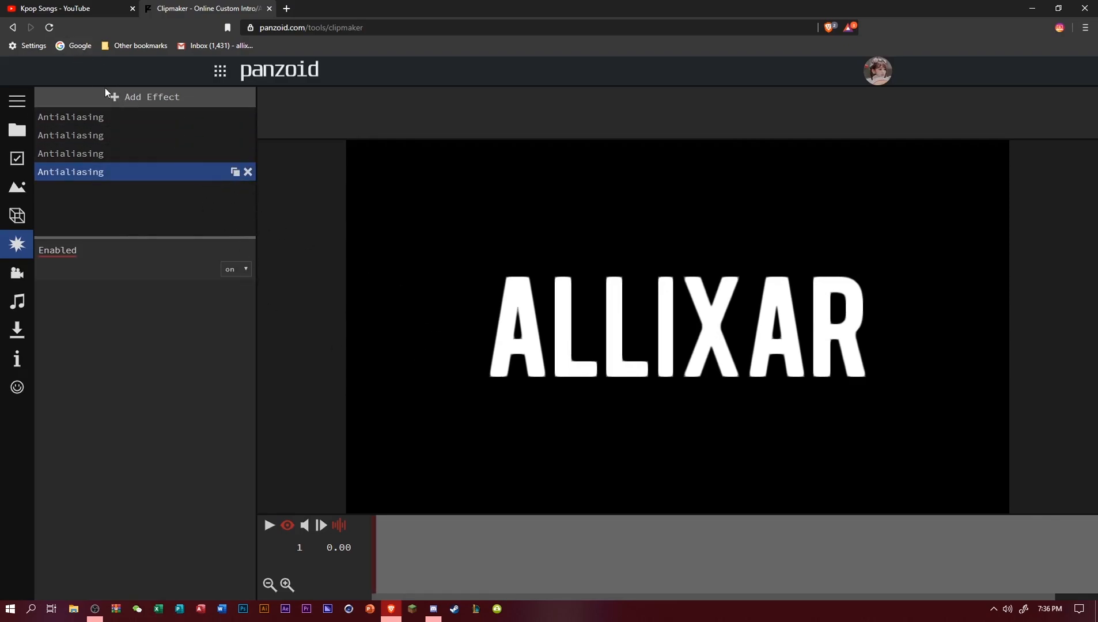
# Add a Swirl effect, duplicate it, and set the second Swirl's angle to -0.200.
pyautogui.click(121, 96)
pyautogui.scroll(-7, 187, 302)
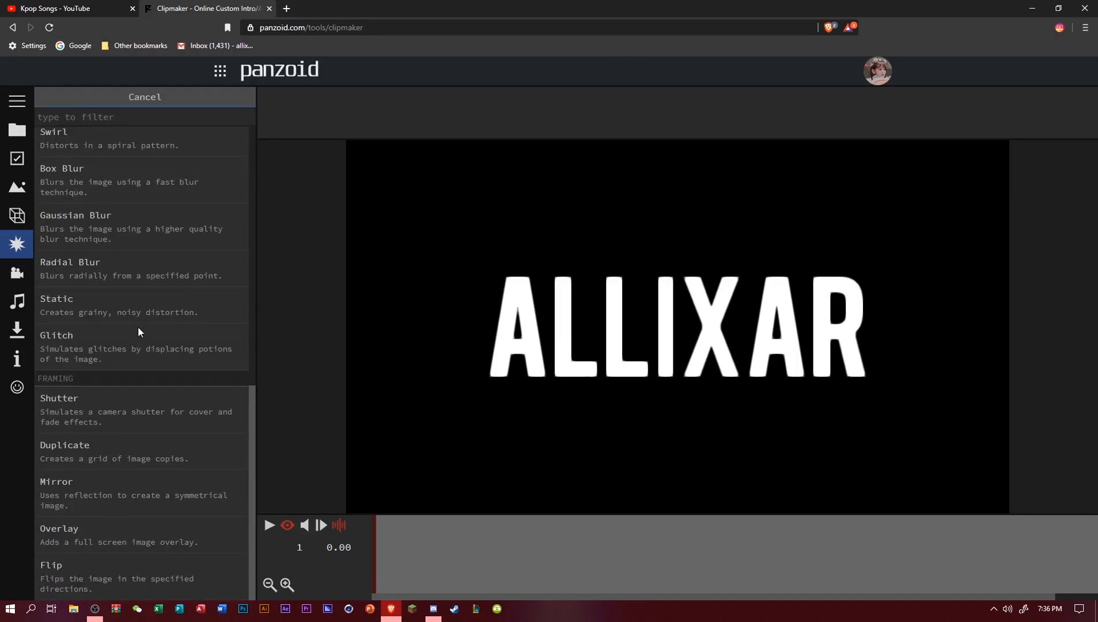
pyautogui.scroll(3, 124, 334)
pyautogui.click(95, 333)
pyautogui.click(77, 187)
pyautogui.click(228, 310)
pyautogui.click(234, 191)
pyautogui.click(238, 312)
pyautogui.click(222, 310)
pyautogui.write('-0.200')
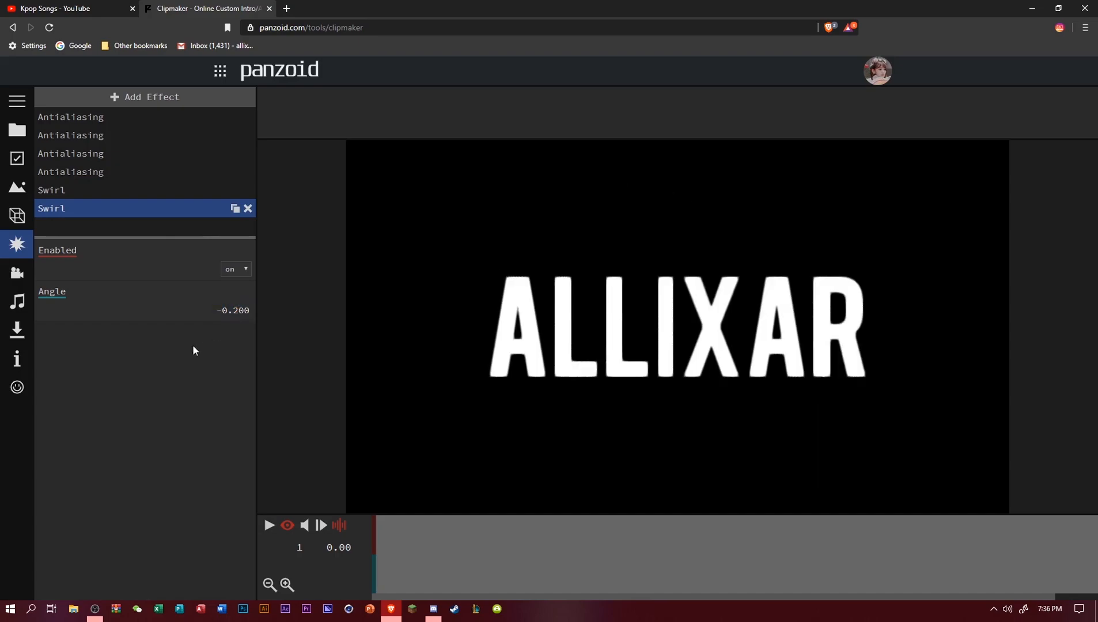
# Add a Gaussian Blur effect, place it between the two Swirl effects, and set its delta to 0.00.
pyautogui.click(135, 95)
pyautogui.scroll(-1, 150, 305)
pyautogui.scroll(-6, 150, 305)
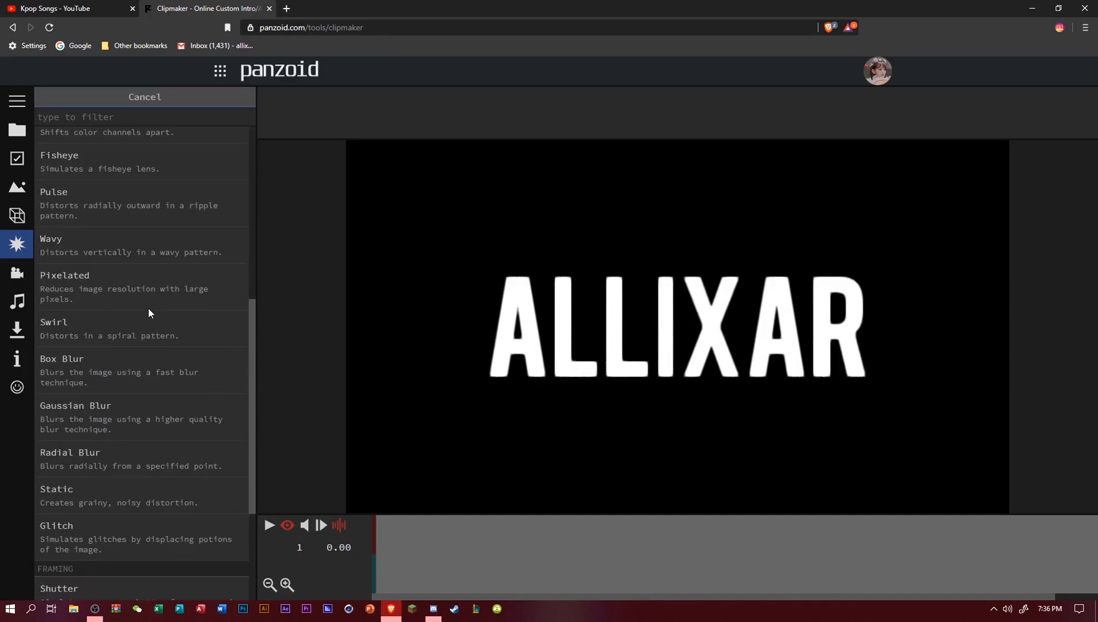
pyautogui.click(130, 412)
pyautogui.moveTo(85, 227)
pyautogui.mouseDown()
pyautogui.moveTo(81, 197)
pyautogui.moveTo(86, 214)
pyautogui.mouseUp()
pyautogui.moveTo(238, 311); pyautogui.dragTo(282, 314)
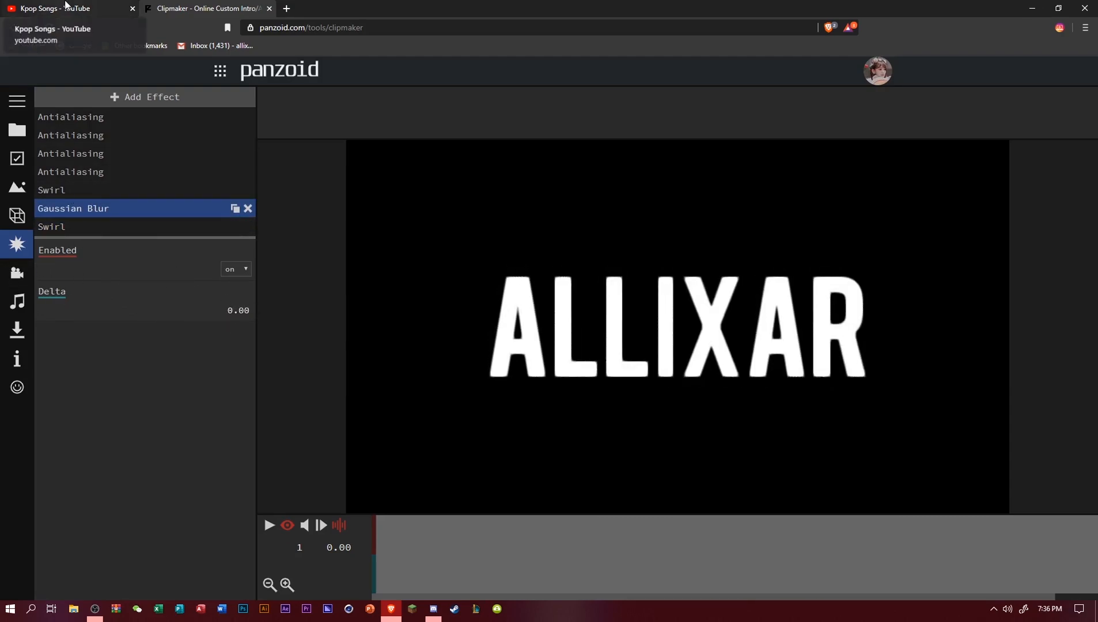
# Switch to YouTube and look through the Kpop Songs search results for intro music options.
pyautogui.click(65, 6)
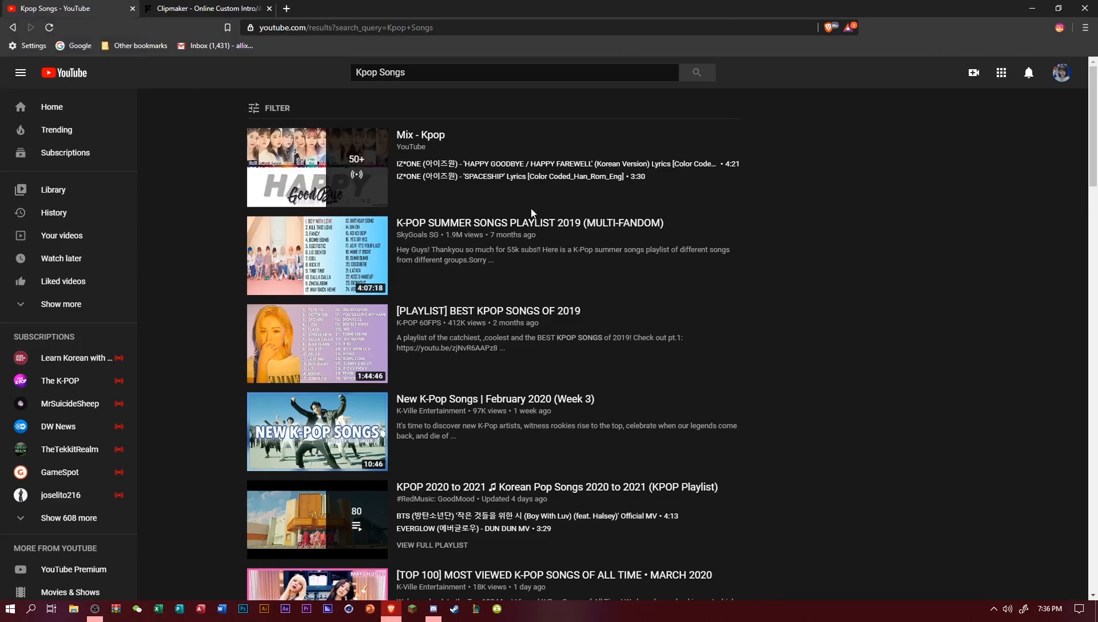
pyautogui.scroll(-3, 550, 183)
pyautogui.scroll(3, 551, 183)
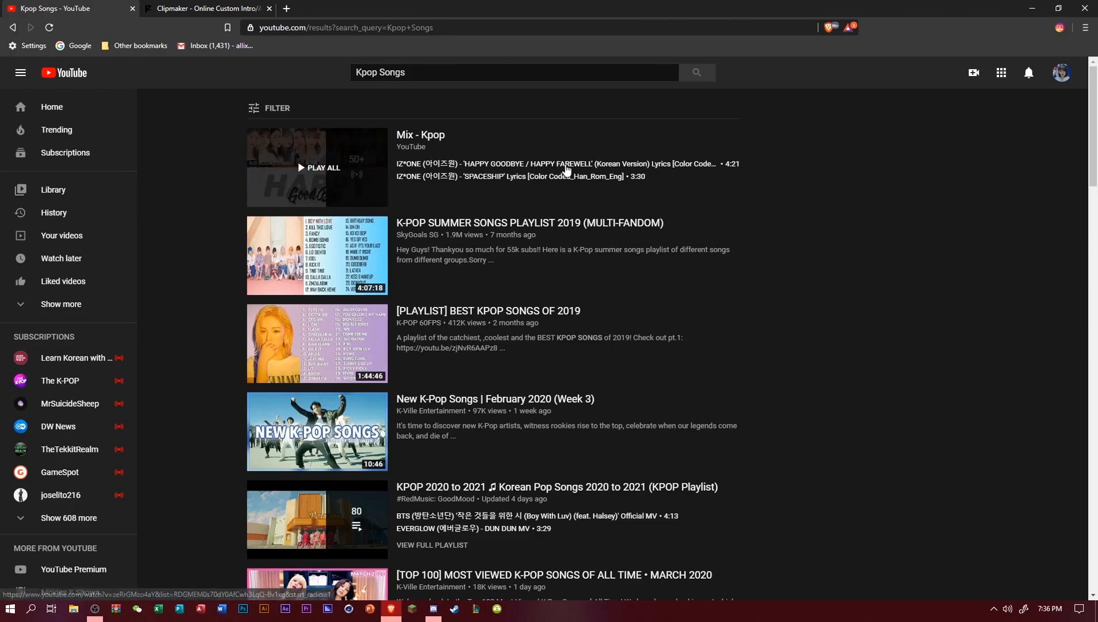
pyautogui.scroll(-3, 566, 169)
pyautogui.scroll(3, 567, 169)
pyautogui.scroll(-8, 594, 178)
pyautogui.scroll(8, 634, 190)
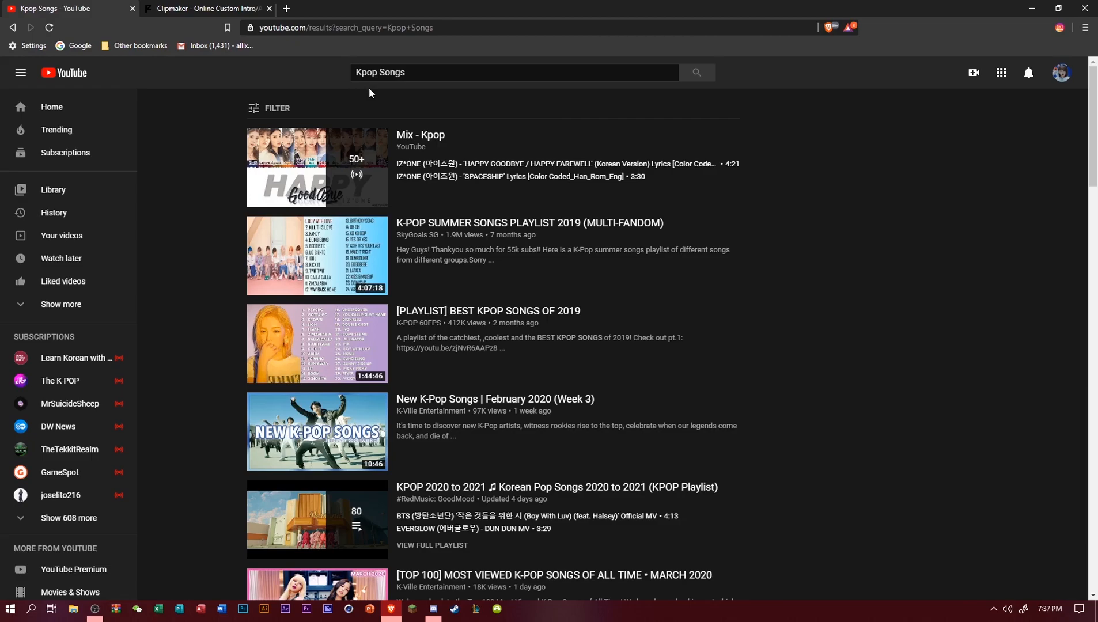
pyautogui.scroll(-3, 498, 125)
pyautogui.scroll(3, 480, 288)
# Go to the account's own YouTube channel and open its Intro Song Playlist, starting with the first video.
pyautogui.click(1062, 74)
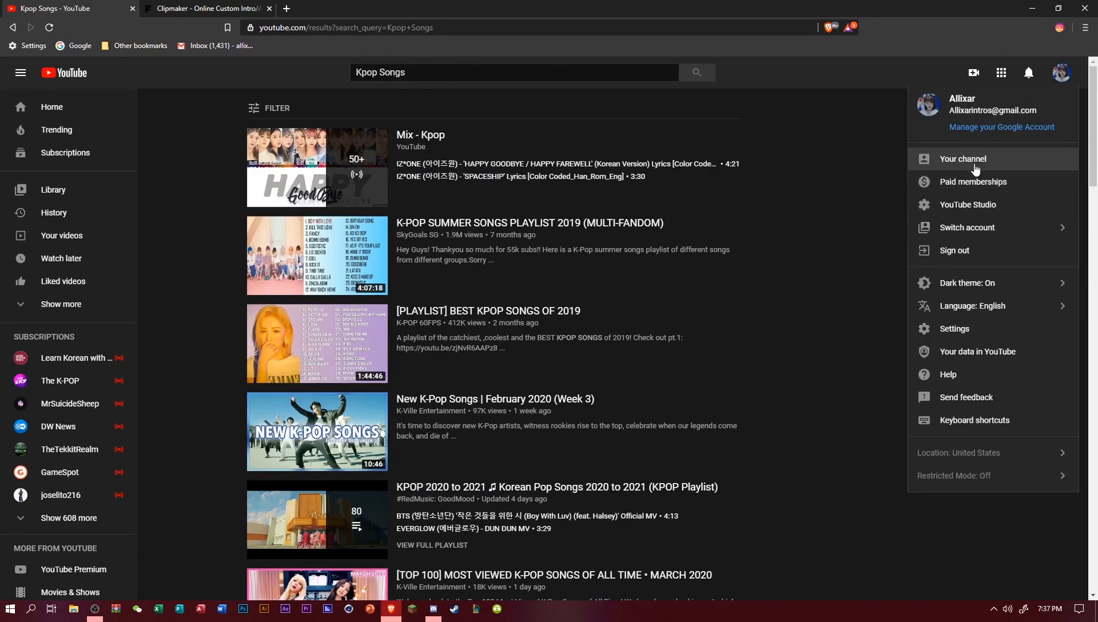
pyautogui.click(976, 159)
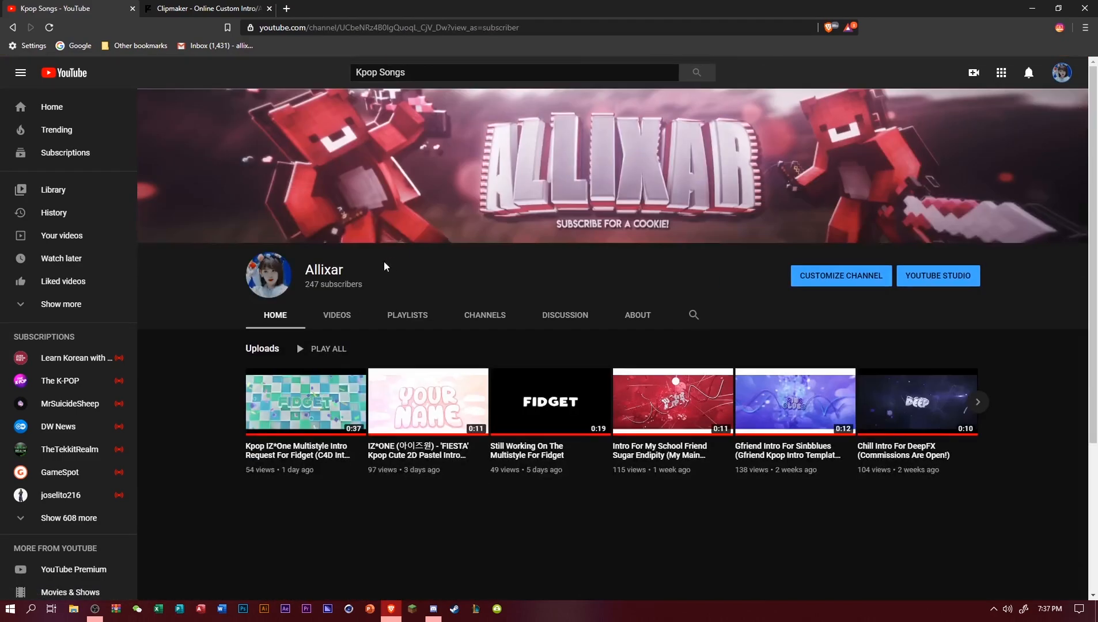
pyautogui.click(413, 317)
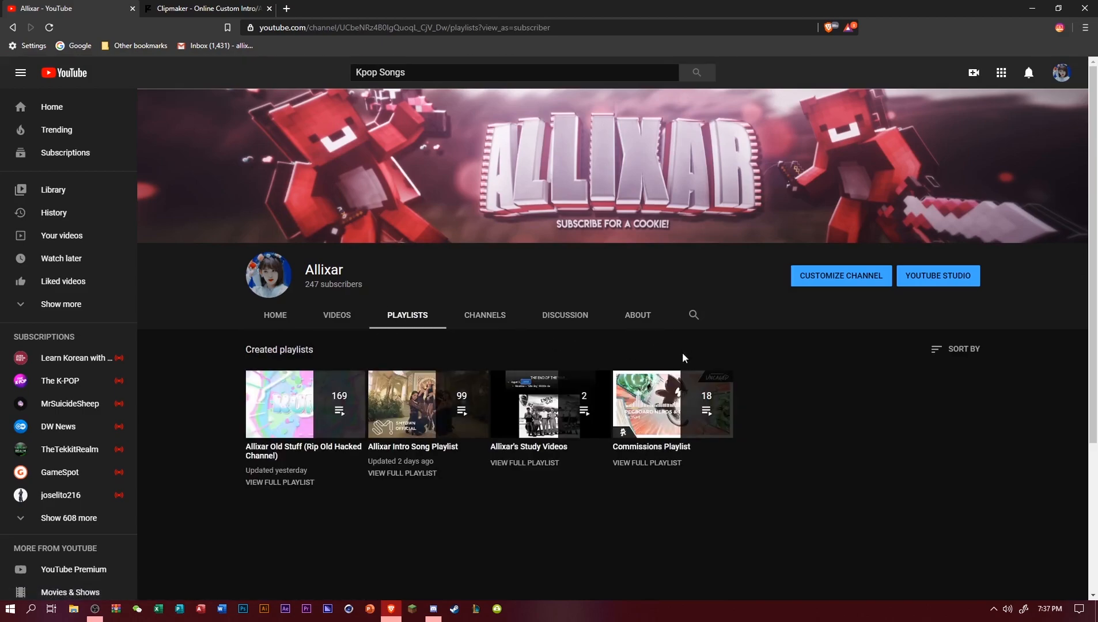
pyautogui.click(407, 435)
pyautogui.click(427, 295)
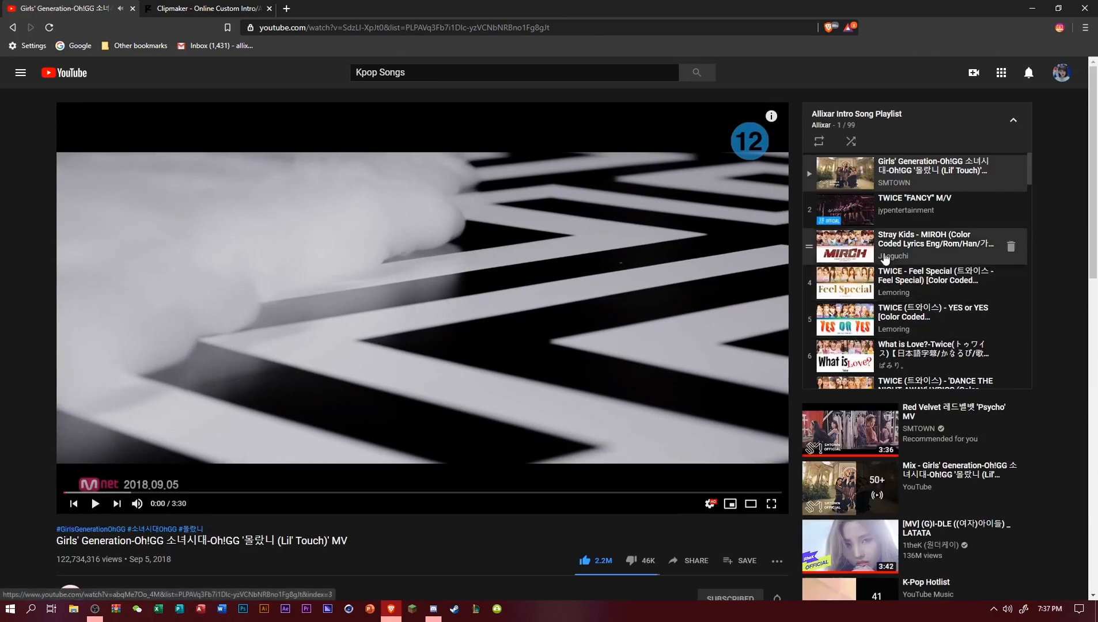
# Switch back to Panzoid Clipmaker and open the audio track settings.
pyautogui.click(196, 8)
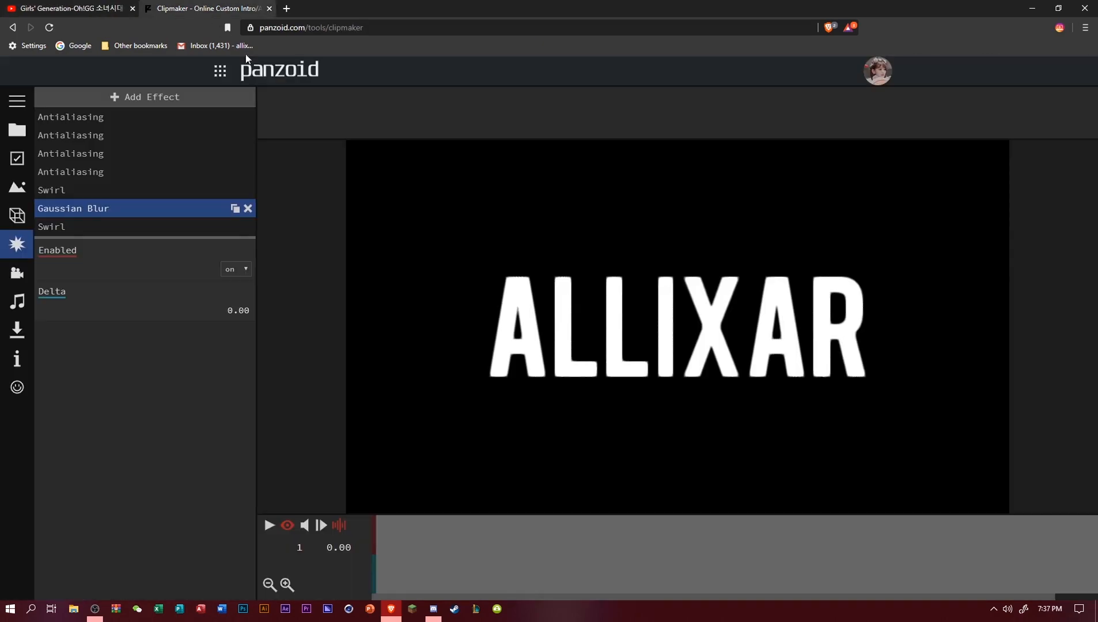
pyautogui.click(9, 276)
pyautogui.click(7, 300)
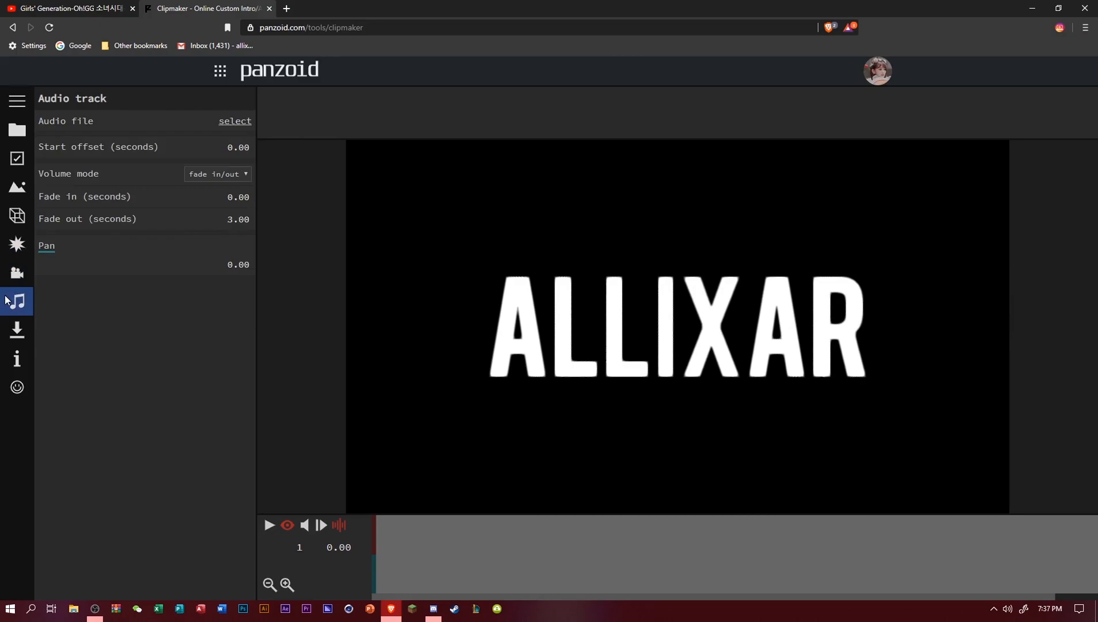
# Load the GFRIEND Labyrinth MP3 from the Music folder as the audio track.
pyautogui.click(240, 126)
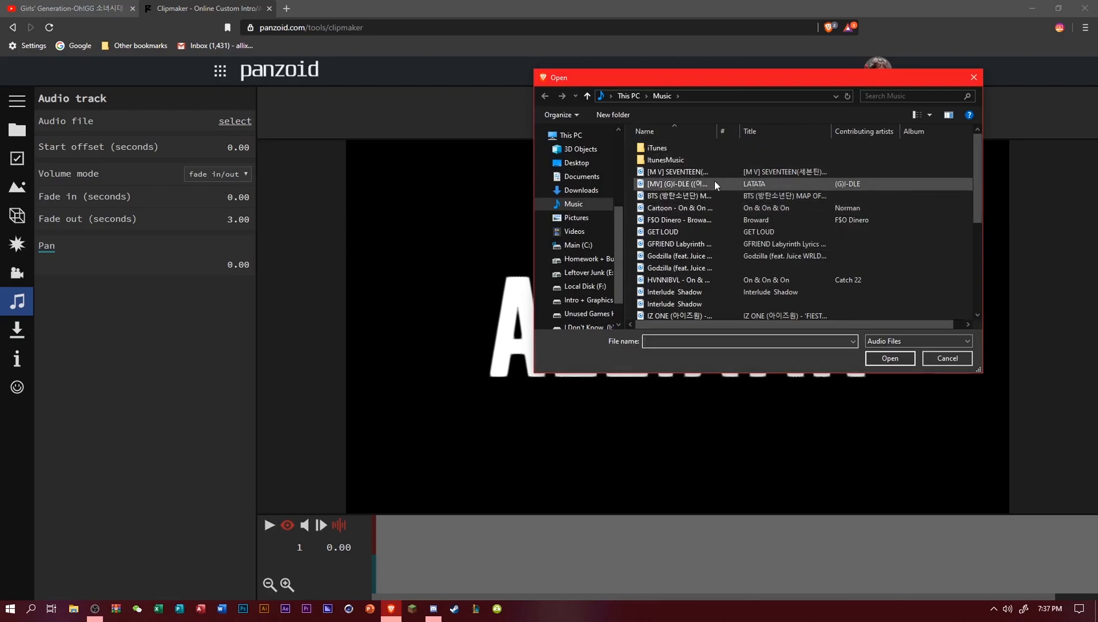
pyautogui.scroll(-4, 715, 183)
pyautogui.scroll(4, 714, 184)
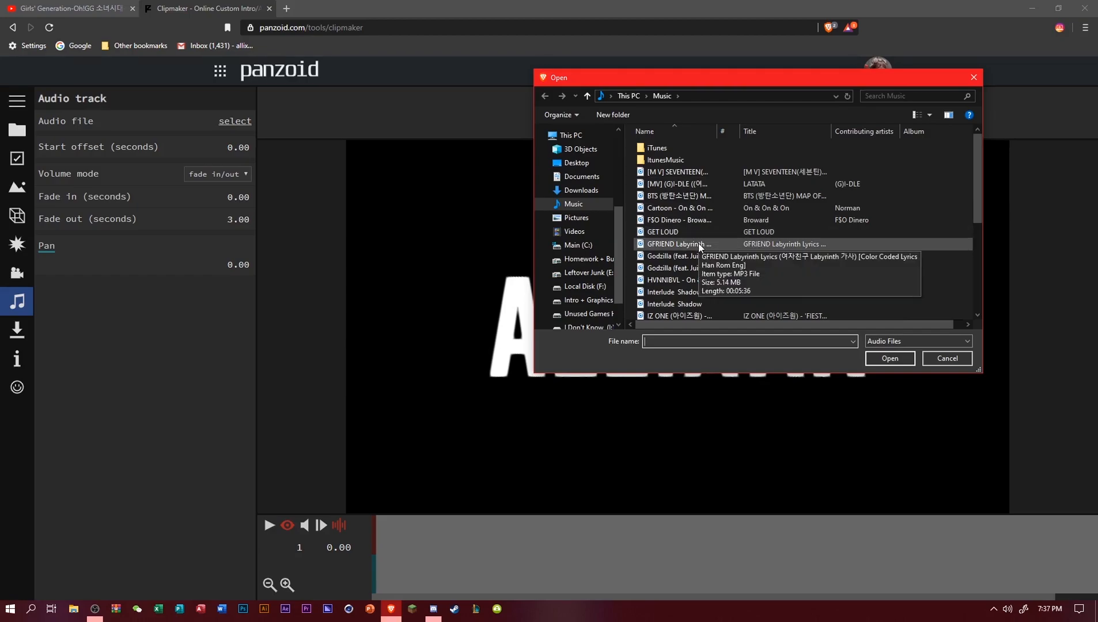
pyautogui.scroll(-3, 755, 297)
pyautogui.scroll(3, 806, 253)
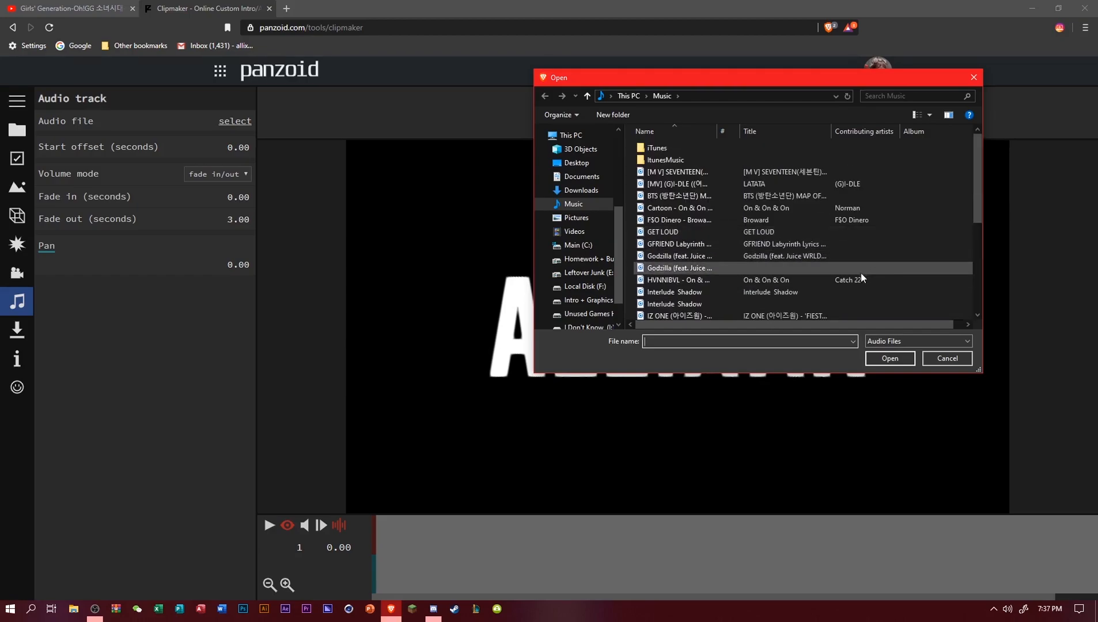
pyautogui.doubleClick(725, 244)
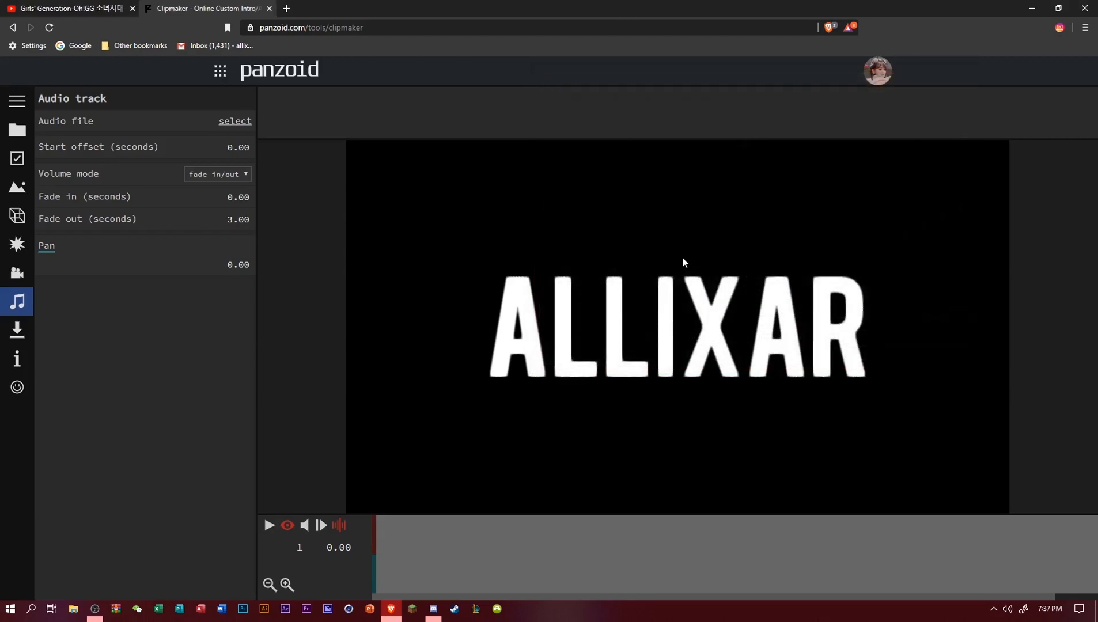
# Replace the audio track with IZ*ONE's 비올레타 song from the Music folder and preview its opening.
pyautogui.click(240, 124)
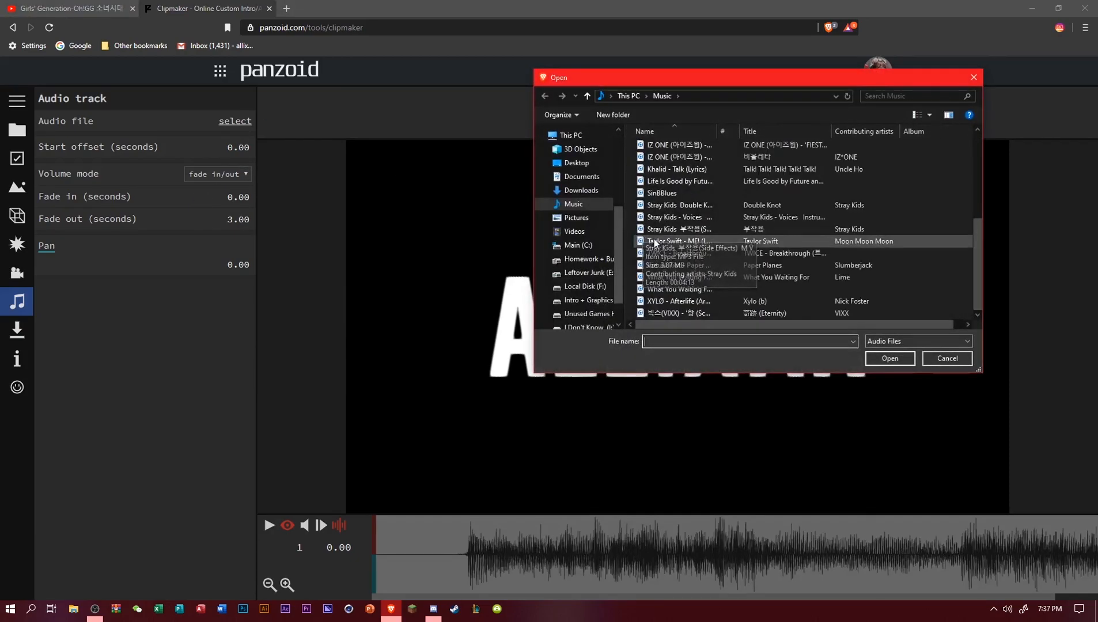
pyautogui.doubleClick(685, 157)
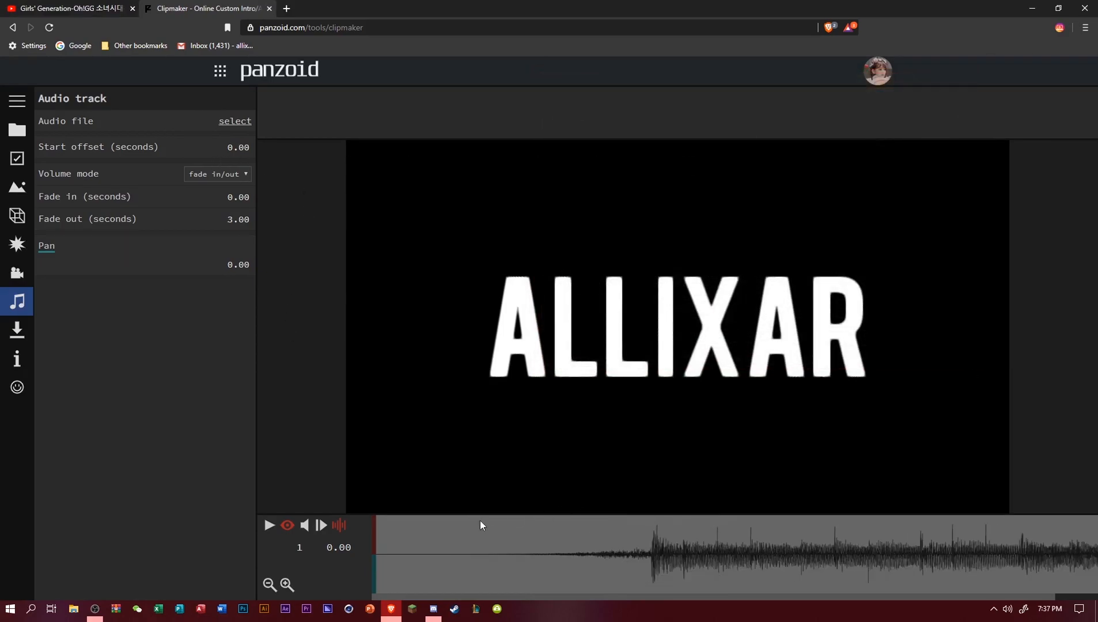
pyautogui.click(270, 525)
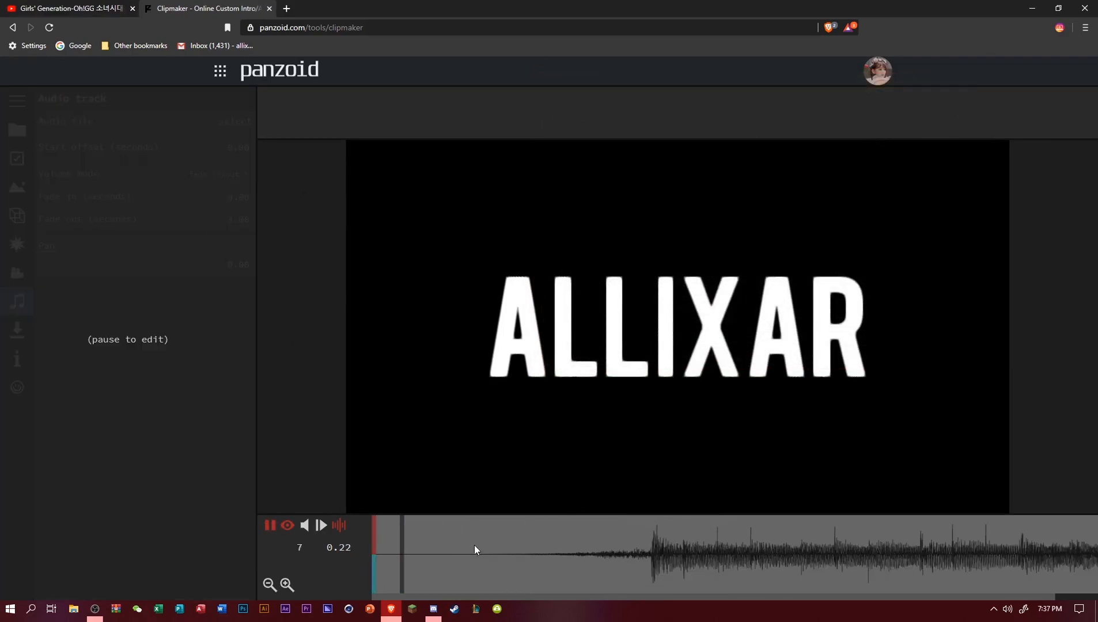
pyautogui.click(269, 525)
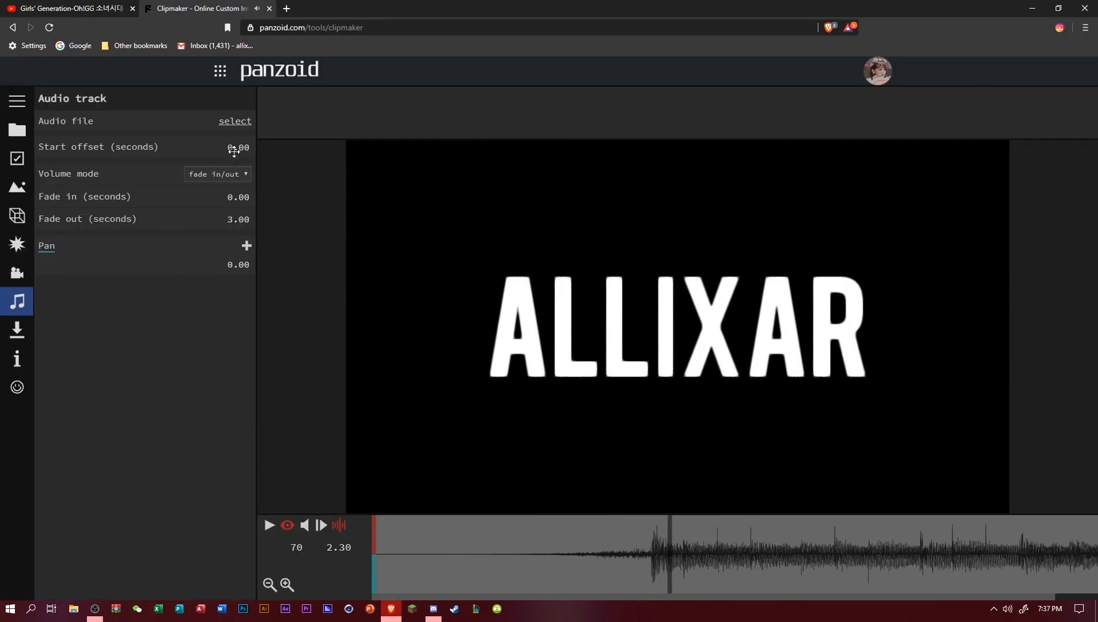
# Switch to YouTube, search for "violeta izone", and play the IZ*ONE Violeta music video's intro, pausing at 0:11.
pyautogui.click(75, 8)
pyautogui.write('Violeta')
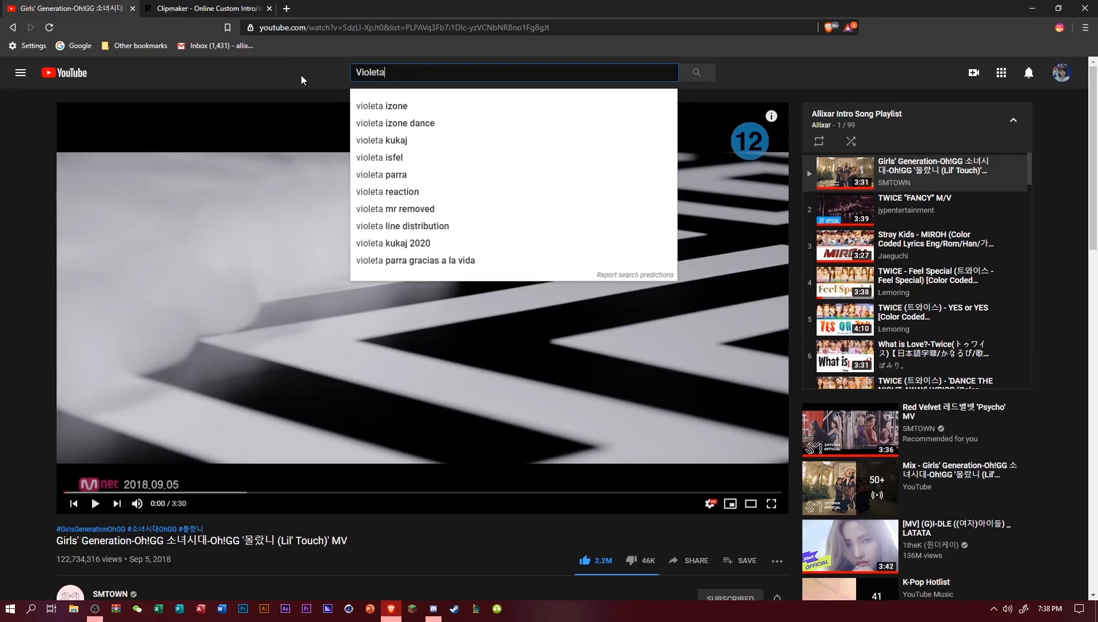
pyautogui.click(392, 105)
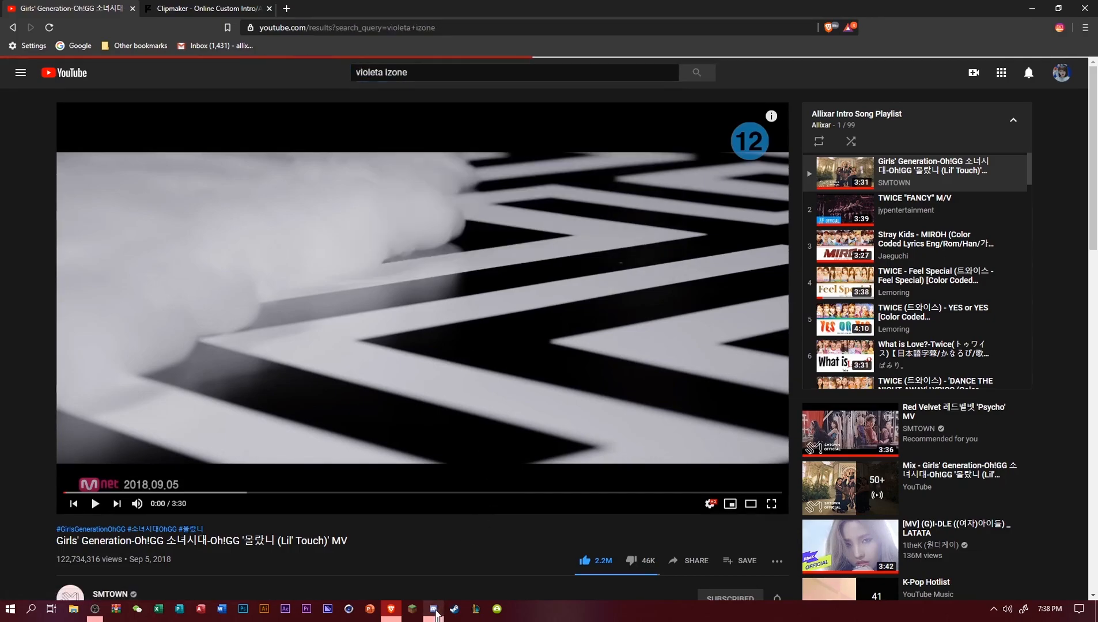
pyautogui.click(435, 609)
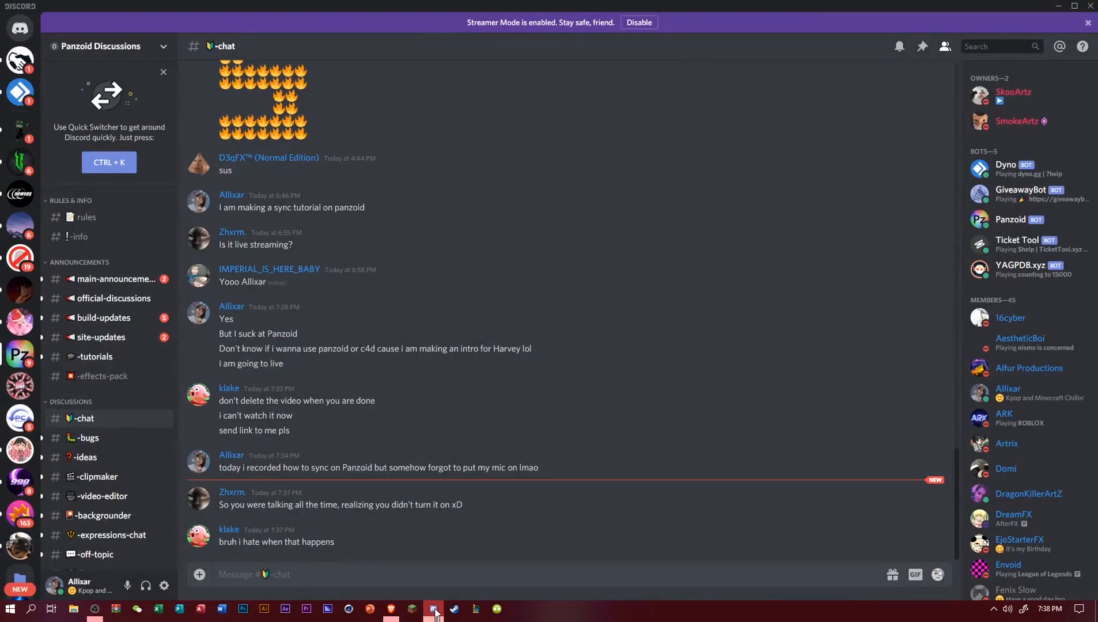
pyautogui.click(434, 612)
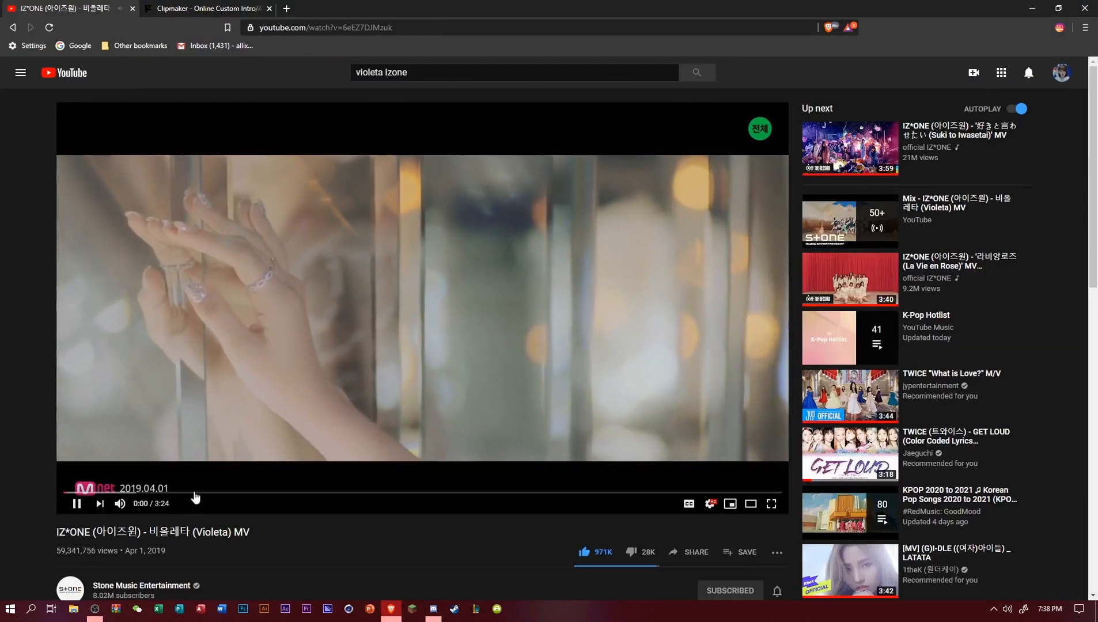
pyautogui.click(99, 493)
pyautogui.click(425, 231)
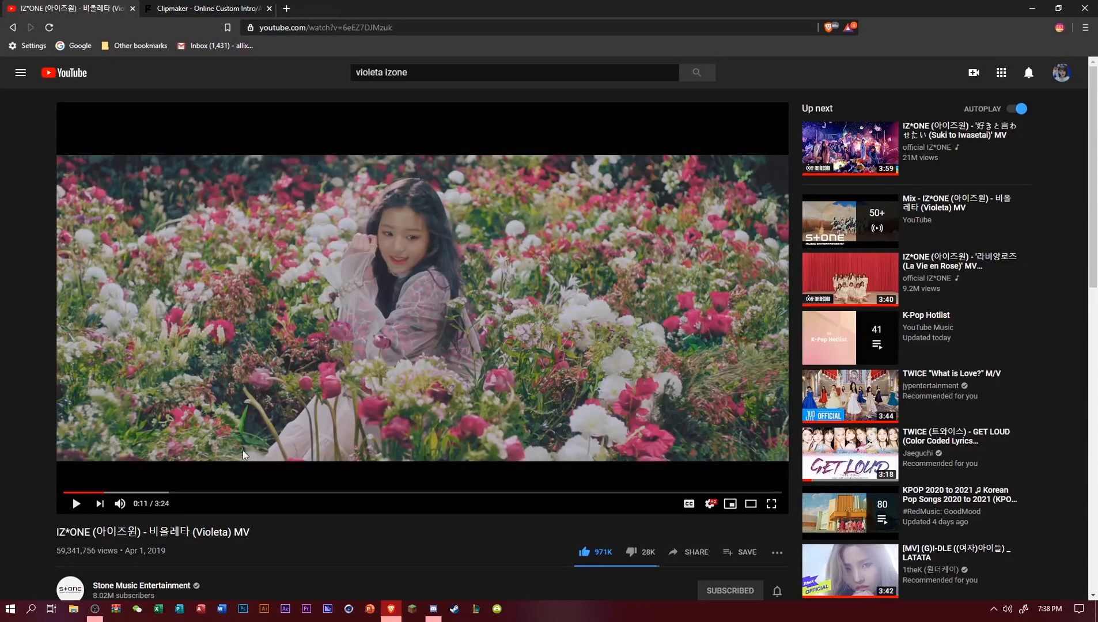
# Skim the Violeta music video from about 0:12 to 0:49, pause it there, and switch back to Panzoid Clipmaker.
pyautogui.click(132, 470)
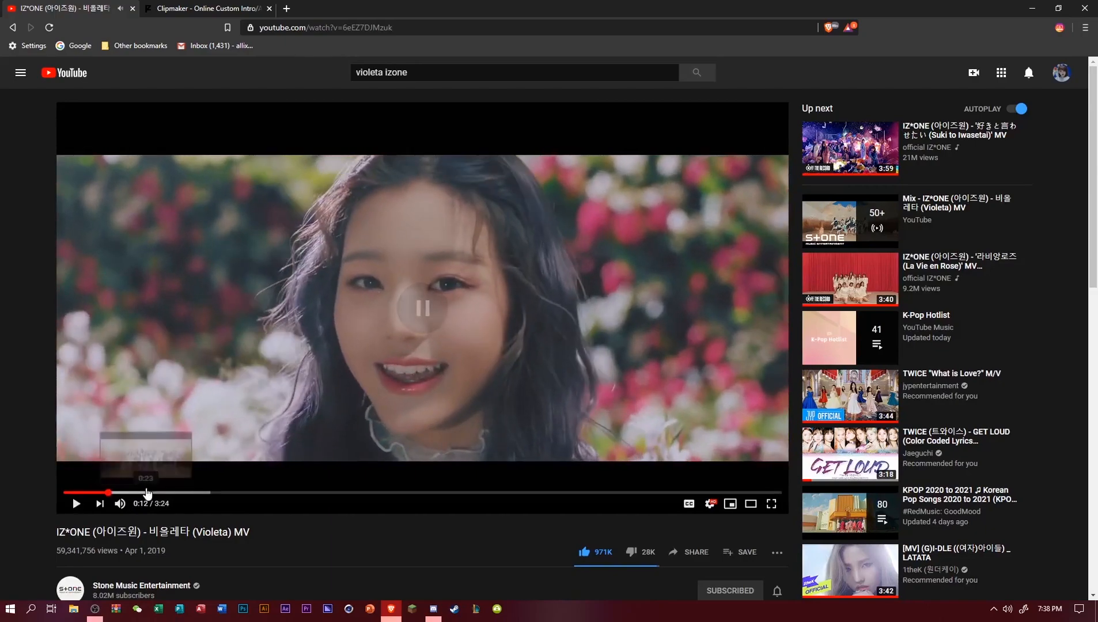
pyautogui.click(145, 493)
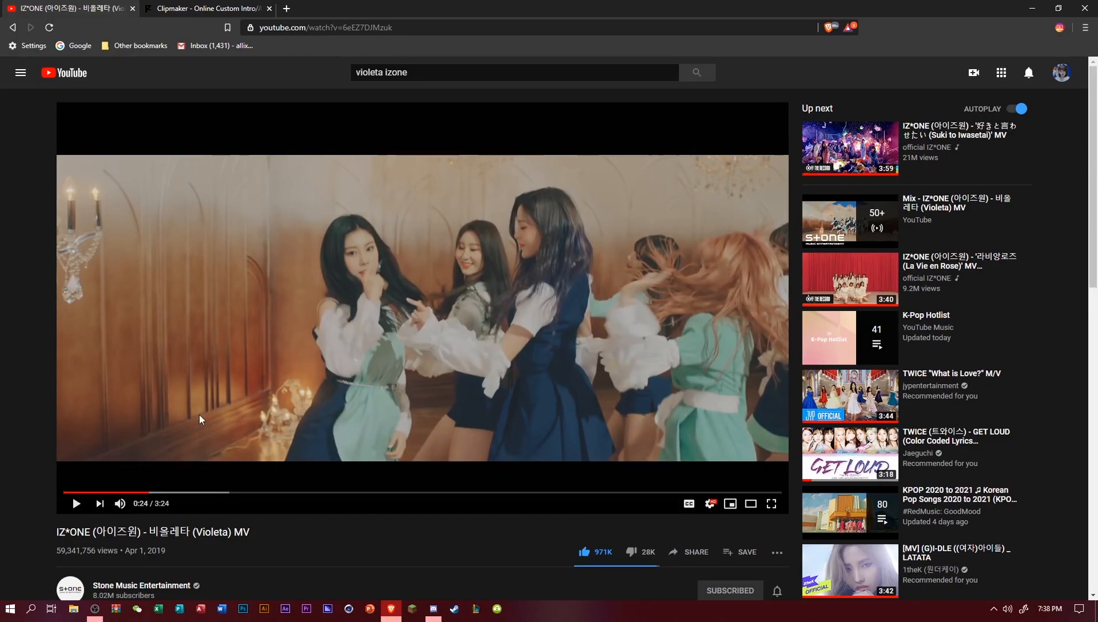
pyautogui.click(169, 492)
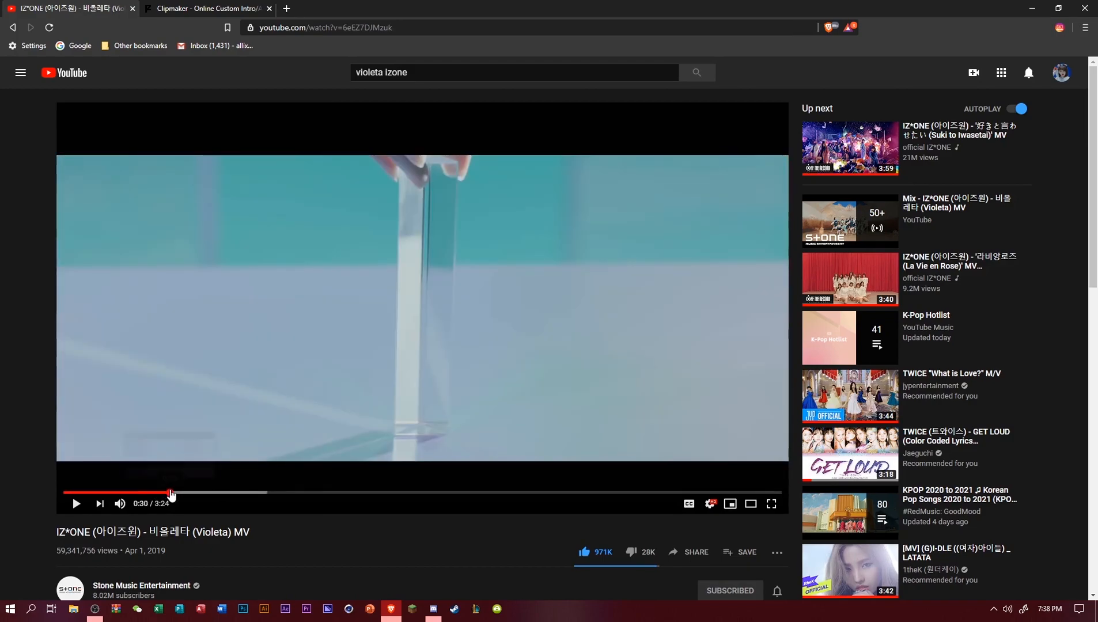
pyautogui.click(192, 493)
pyautogui.click(219, 493)
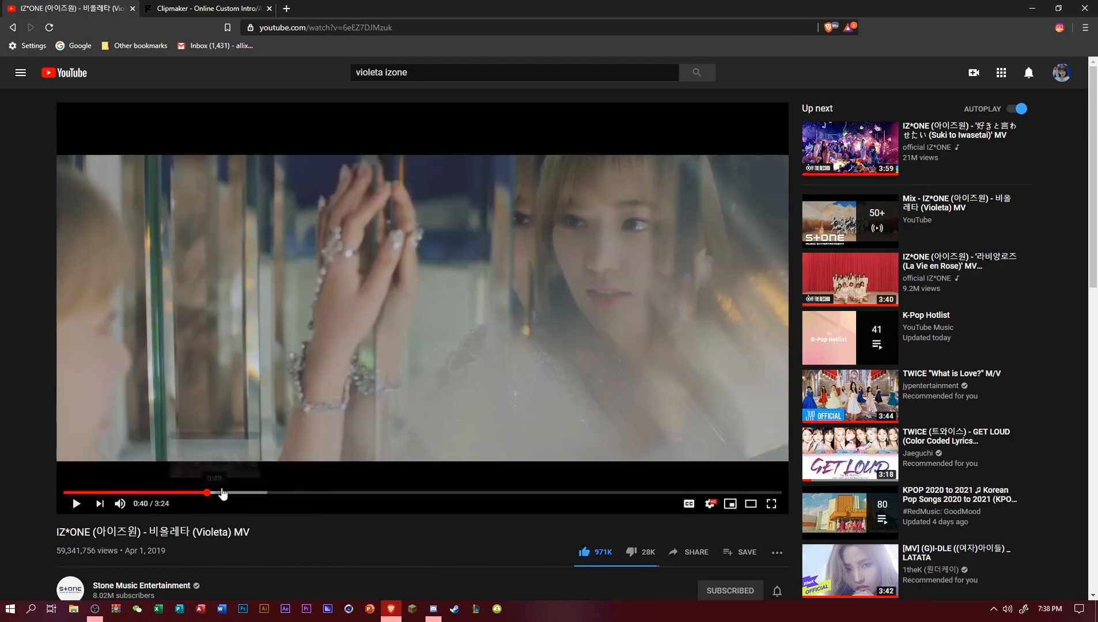
pyautogui.click(226, 494)
pyautogui.click(220, 493)
pyautogui.click(375, 394)
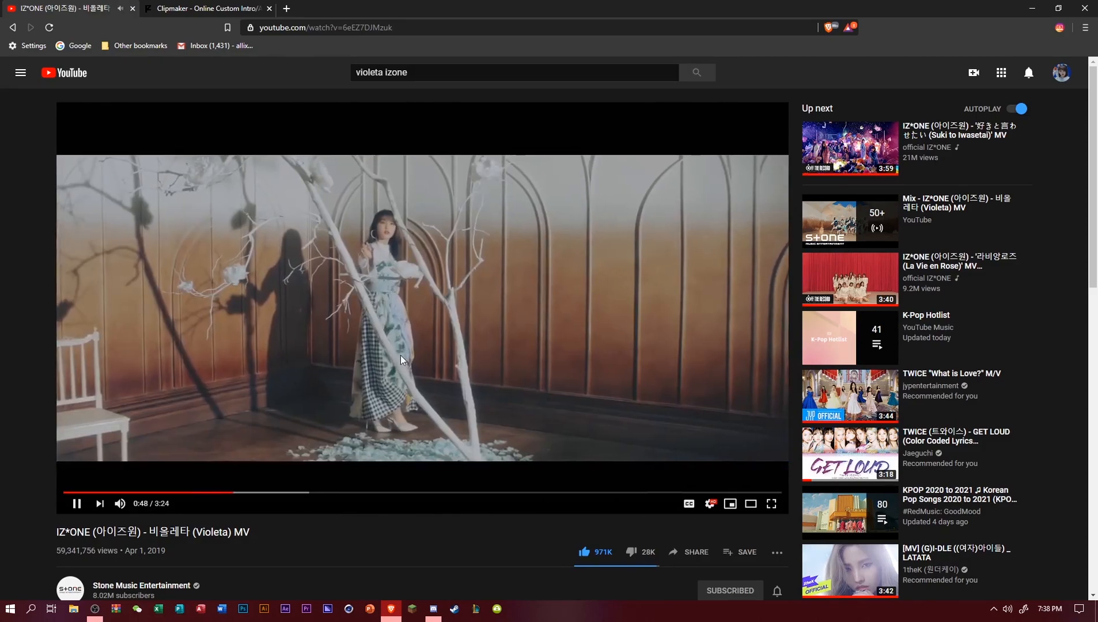
pyautogui.click(405, 357)
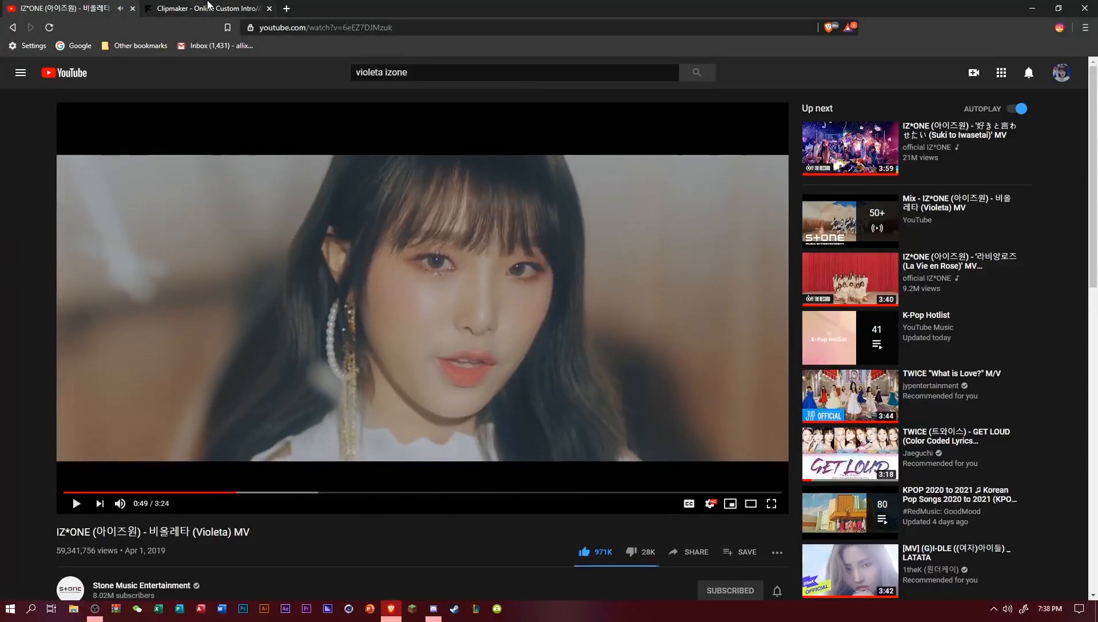
pyautogui.click(208, 8)
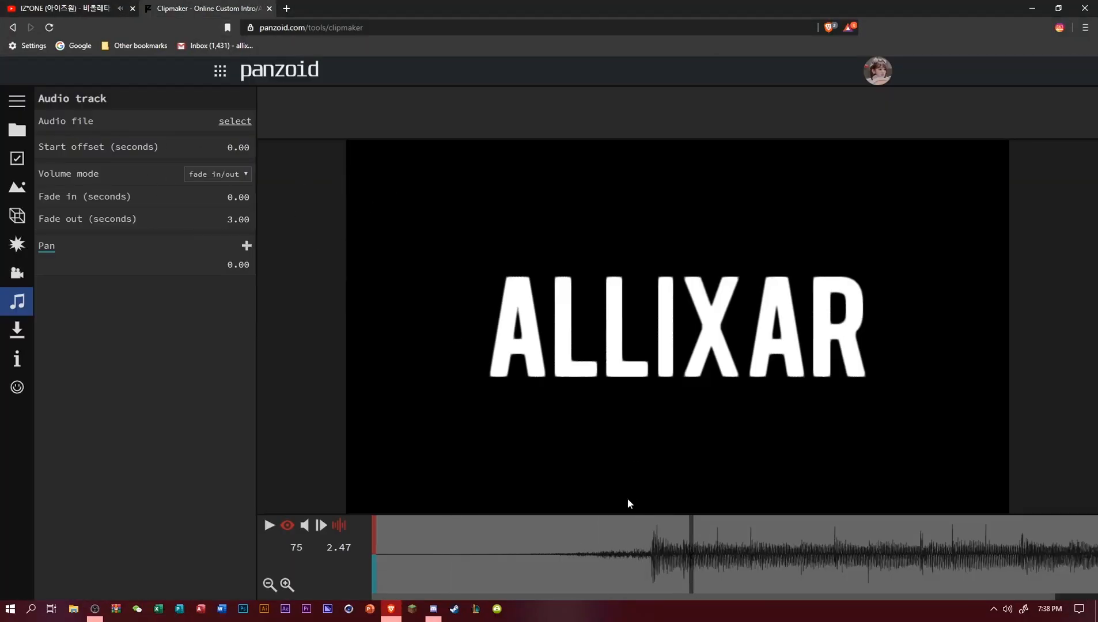
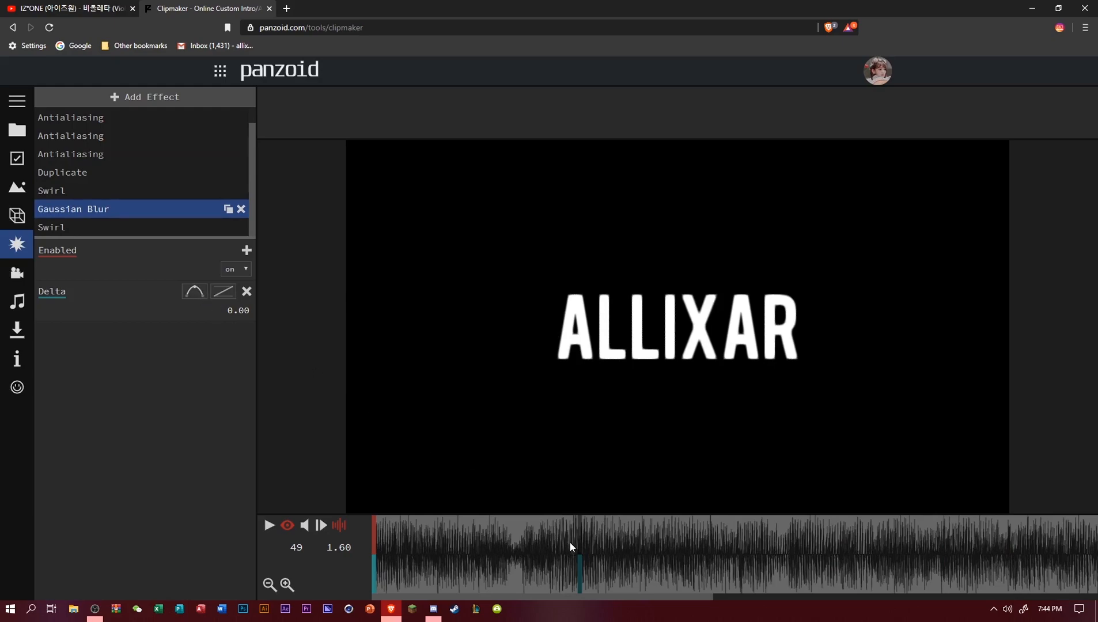
# Add a Gaussian Blur Delta keyframe of 0.50 at frame 50.
pyautogui.click(582, 540)
pyautogui.click(247, 293)
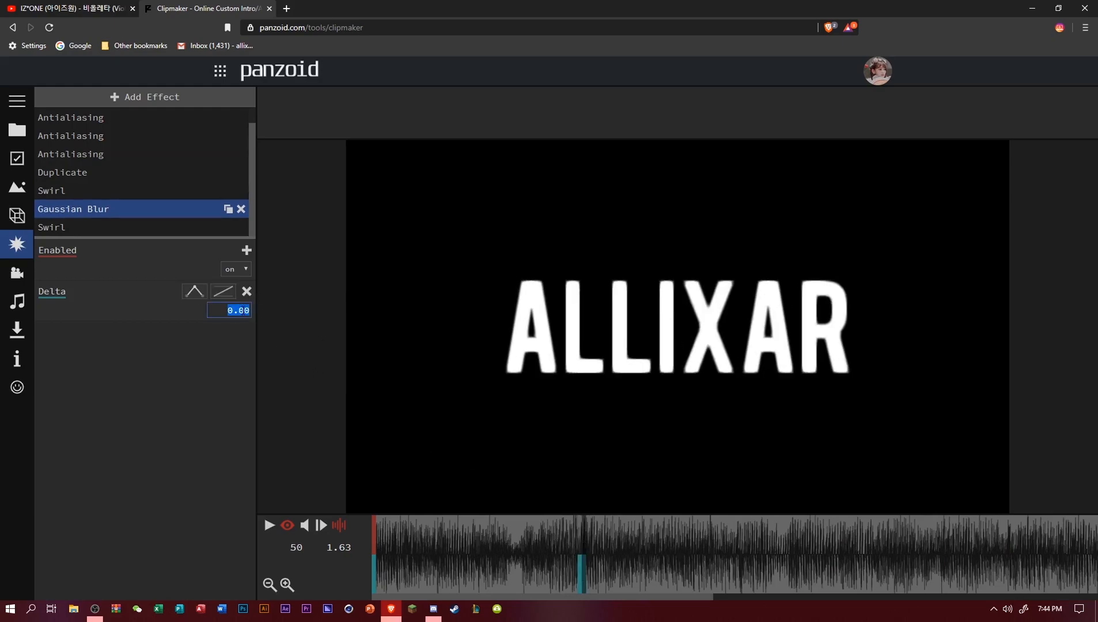
pyautogui.write('.5')
pyautogui.press('Return')
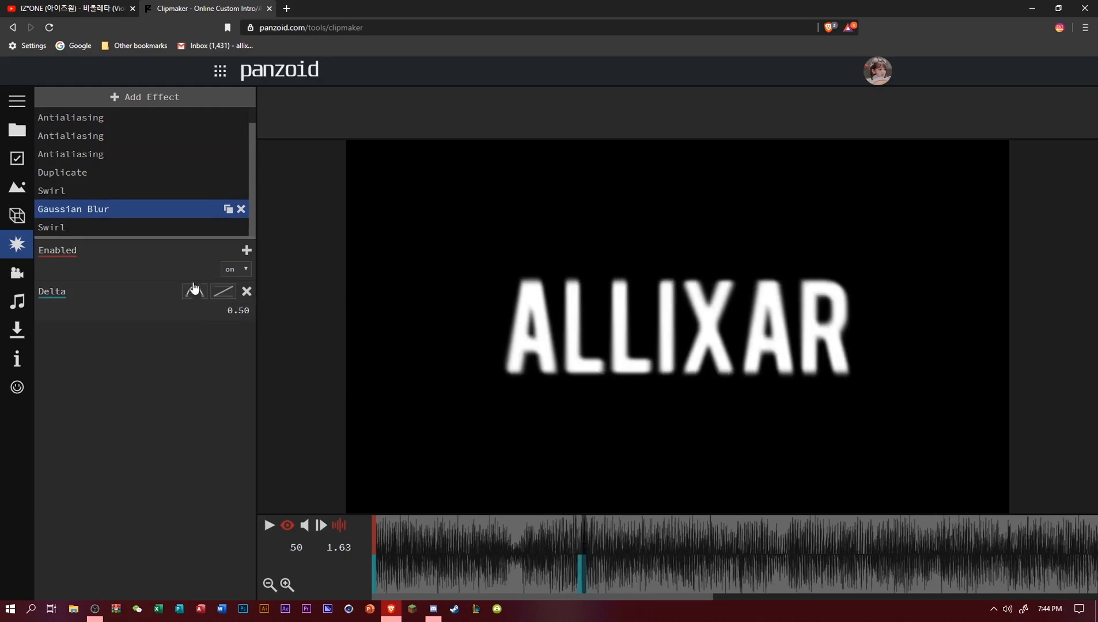
# Align the playhead with the second Duplicate keyframe pair and add a Gaussian Blur Delta keyframe of 0.00 at frame 73.
pyautogui.click(92, 173)
pyautogui.click(677, 534)
pyautogui.click(682, 535)
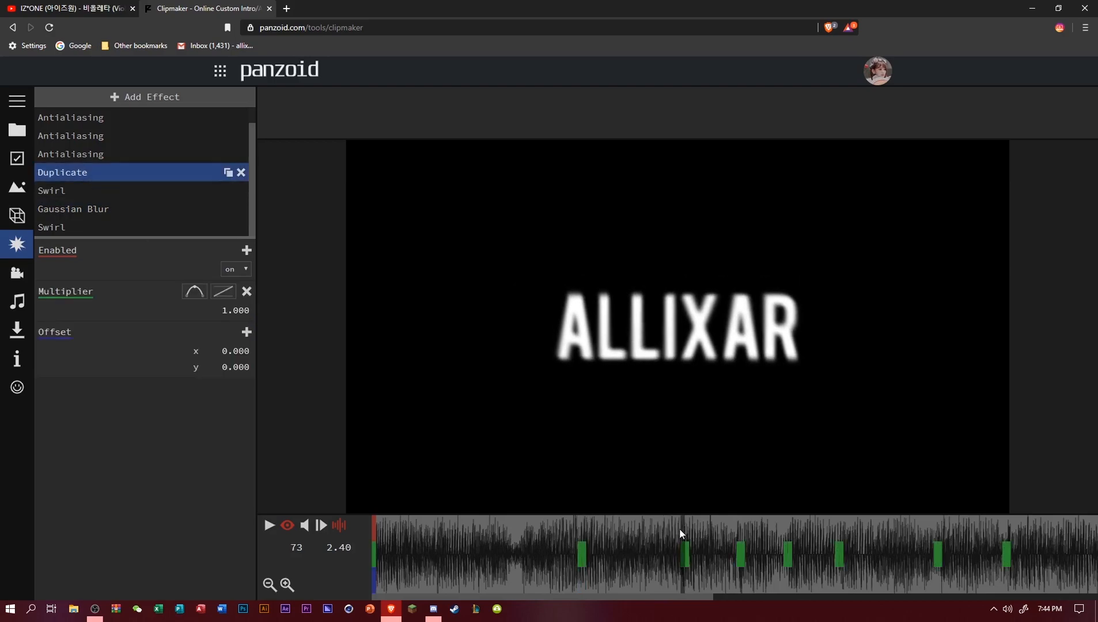
pyautogui.click(73, 209)
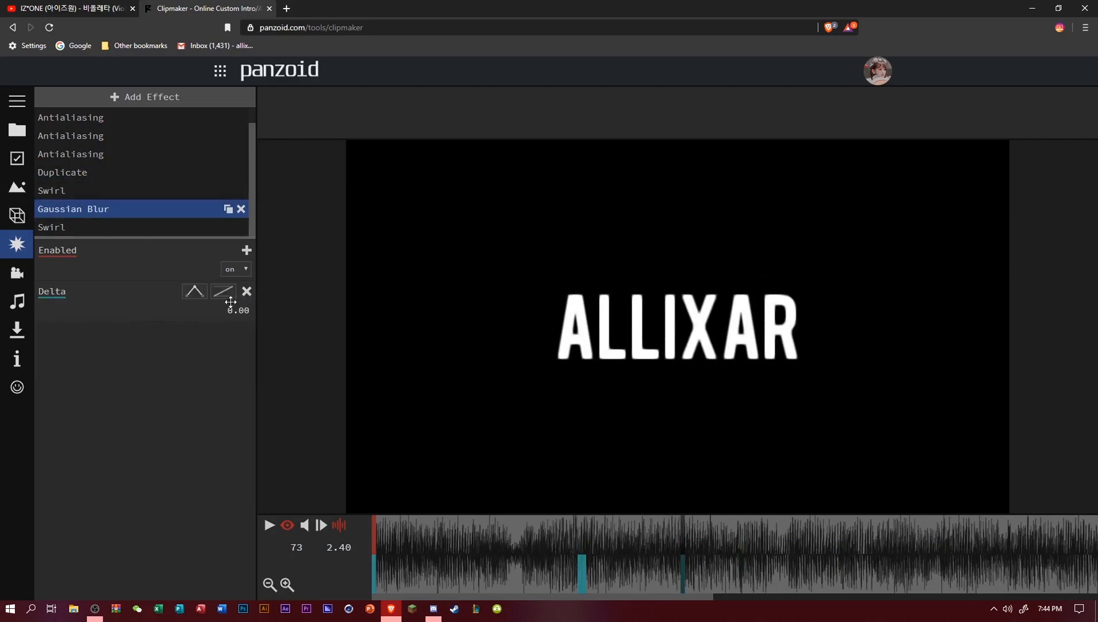
# Add a Gaussian Blur Delta keyframe of 0.50 at frame 74, matching the Duplicate effect's 0.700 Multiplier keyframe.
pyautogui.click(94, 178)
pyautogui.click(686, 533)
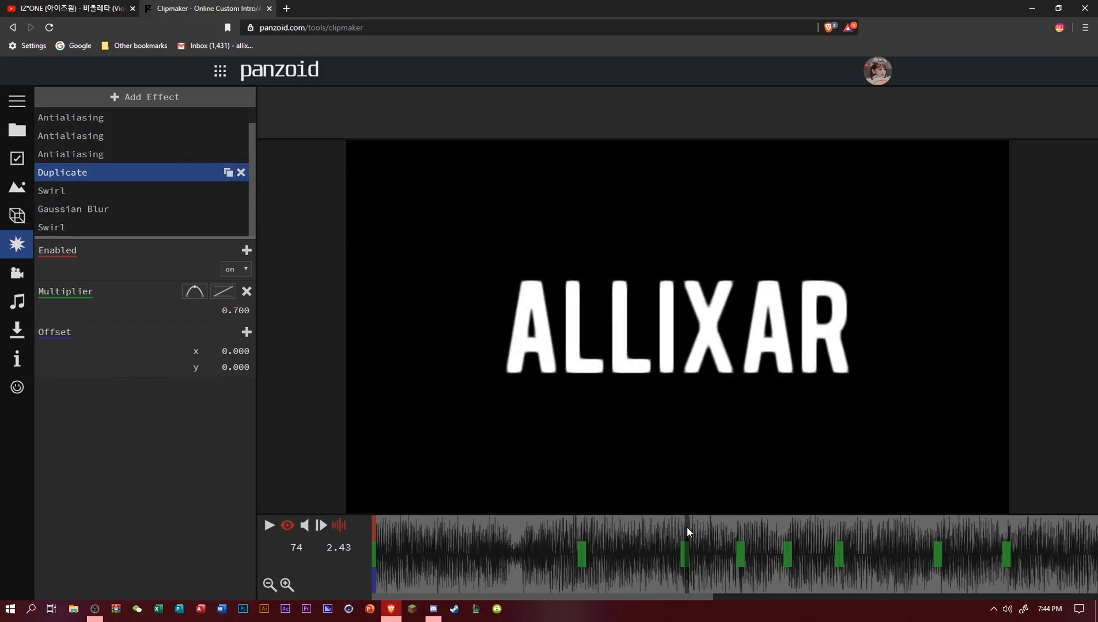
pyautogui.click(115, 212)
pyautogui.click(238, 312)
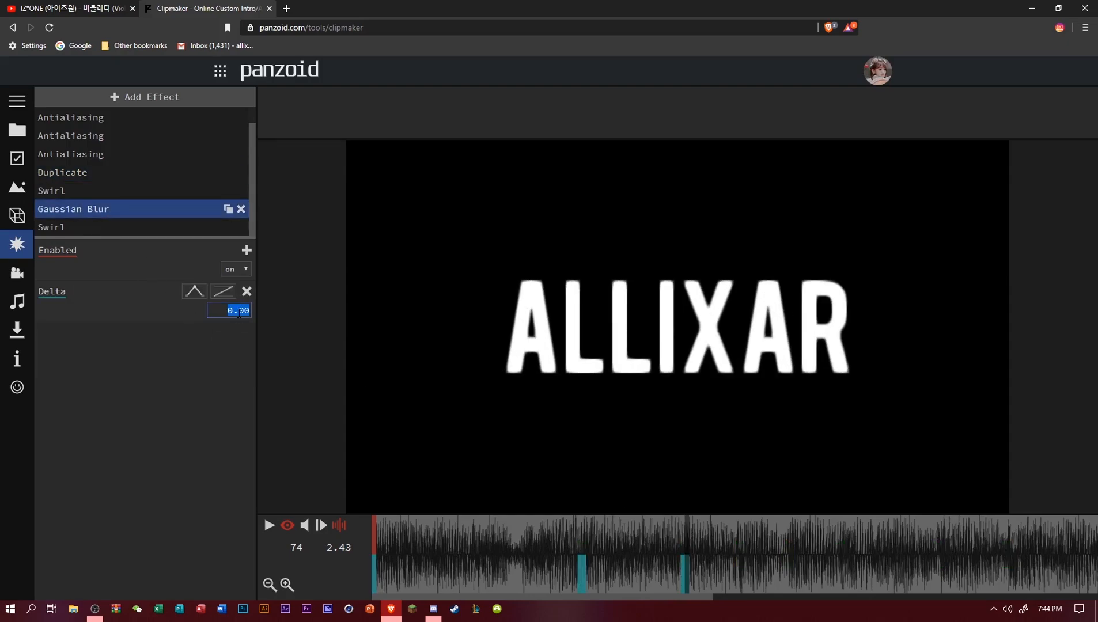
pyautogui.write('.5')
pyautogui.press('Return')
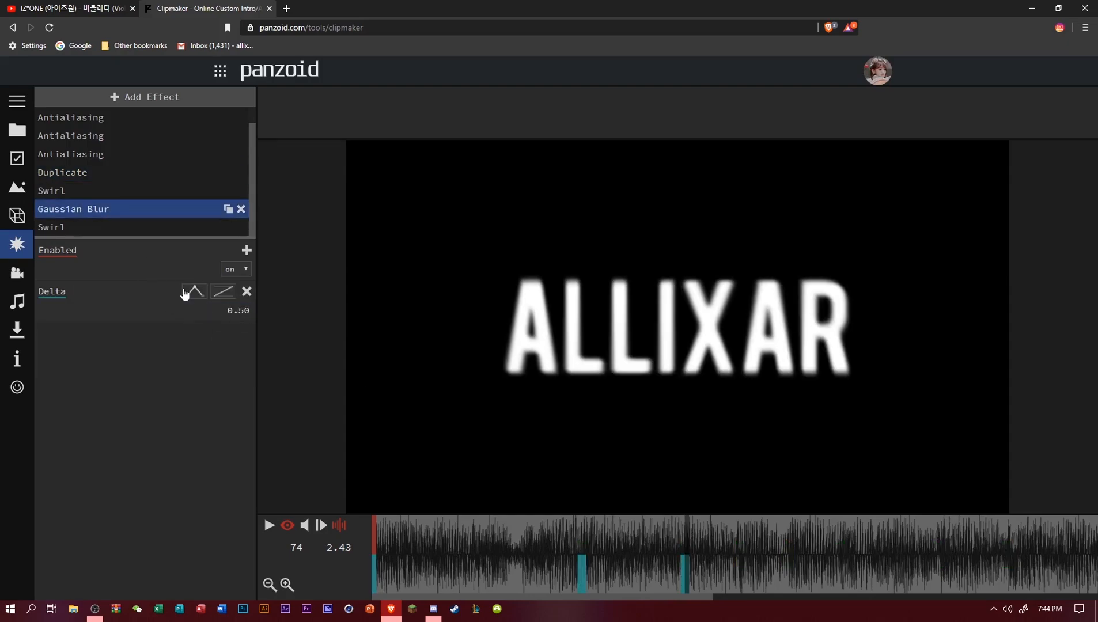
# Set smooth interpolation and a curved easing on the Gaussian Blur Delta keyframes at frames 73 and 74.
pyautogui.click(202, 293)
pyautogui.click(685, 568)
pyautogui.click(223, 292)
pyautogui.click(257, 361)
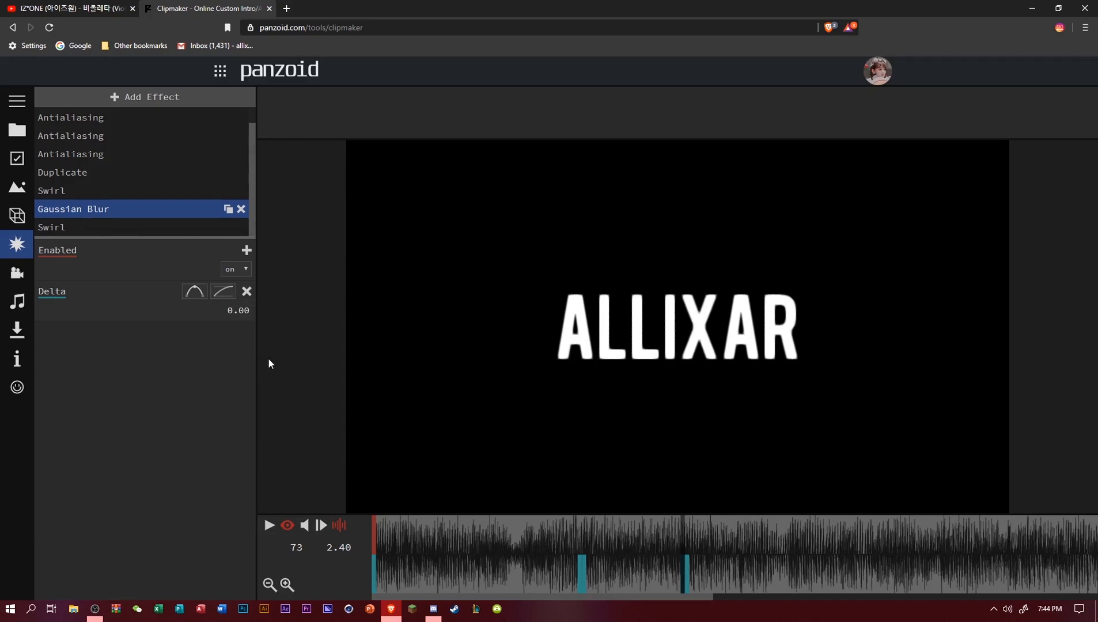
pyautogui.click(17, 273)
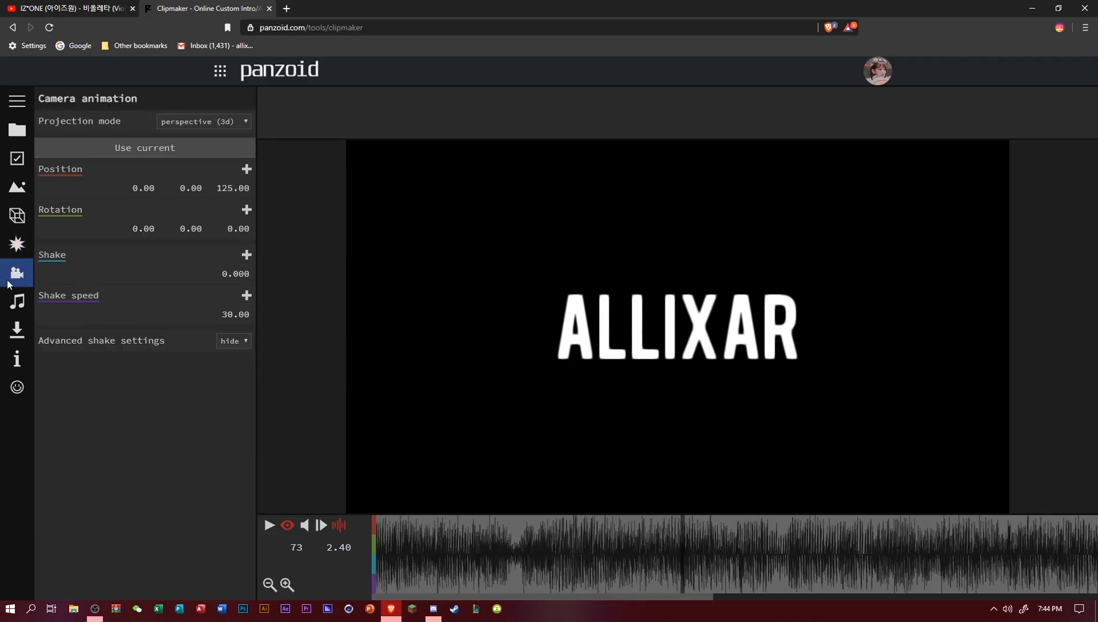
# Locate the third Duplicate keyframe pair at frame 86 and copy the frame 73–74 Gaussian Blur Delta keyframes there.
pyautogui.click(17, 245)
pyautogui.click(110, 171)
pyautogui.click(741, 520)
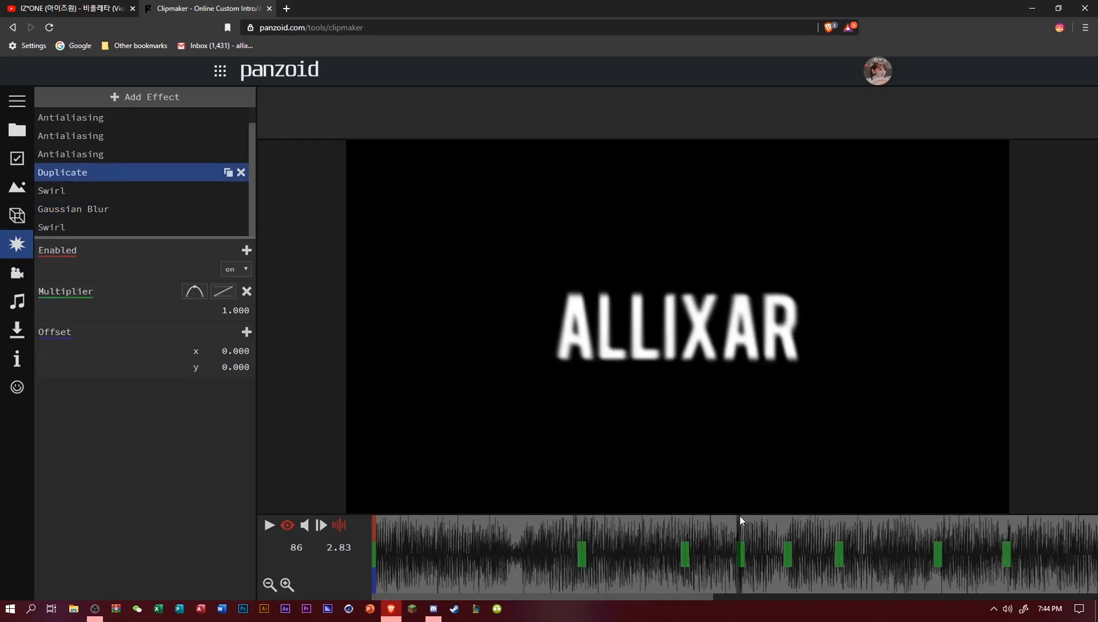
pyautogui.click(115, 207)
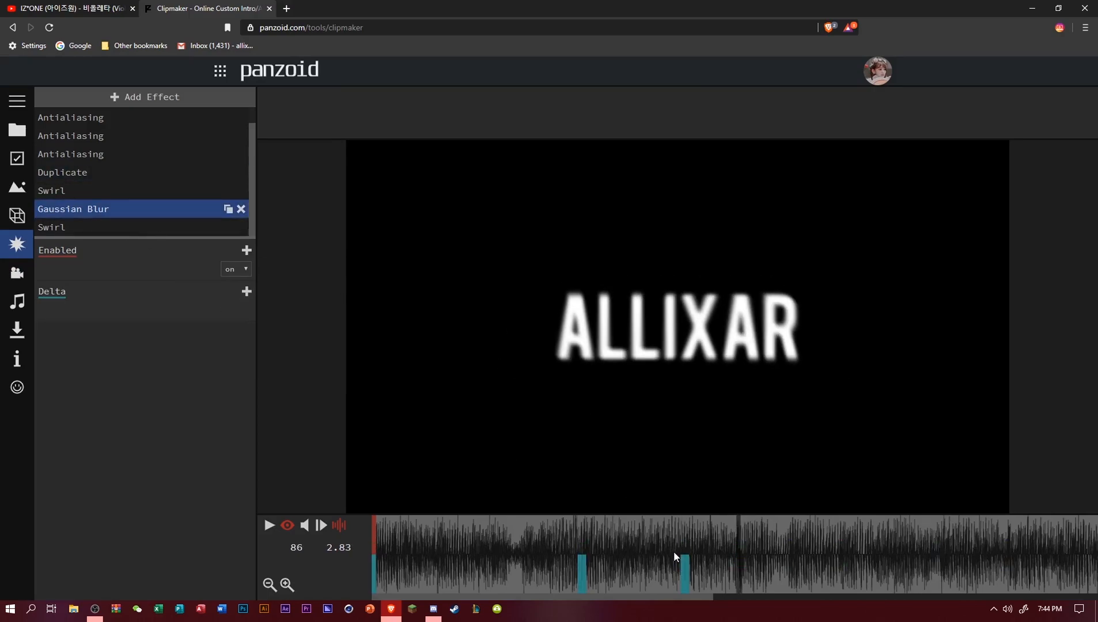
pyautogui.moveTo(682, 564); pyautogui.dragTo(723, 598)
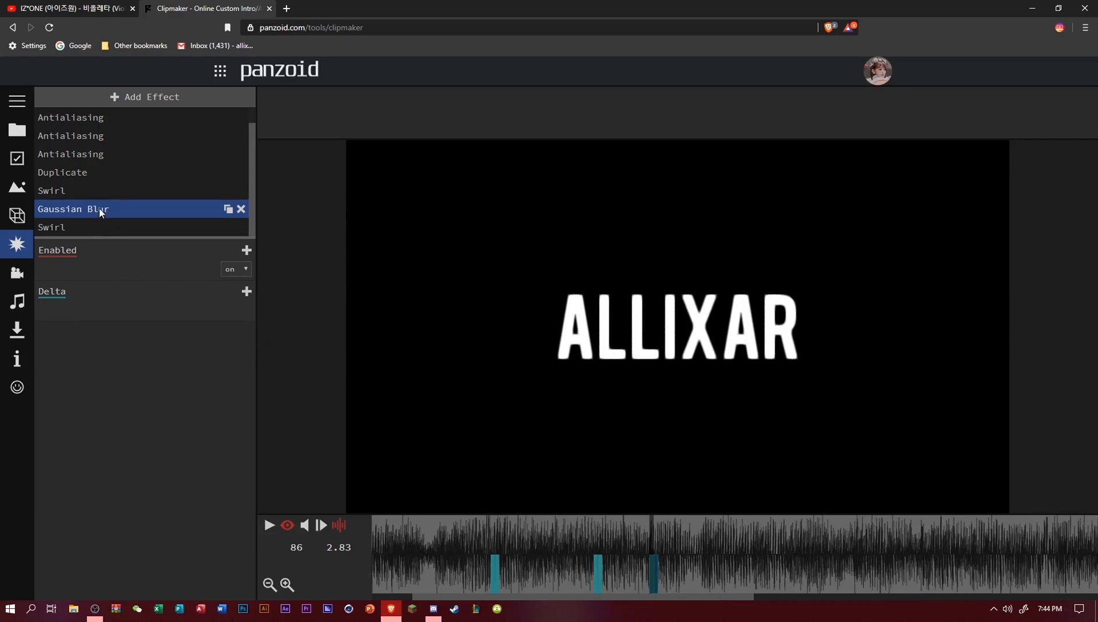
# Copy the Gaussian Blur Delta keyframe pair to the Duplicate effect's keyframes at frame 97, and preview the animation with the music.
pyautogui.click(86, 170)
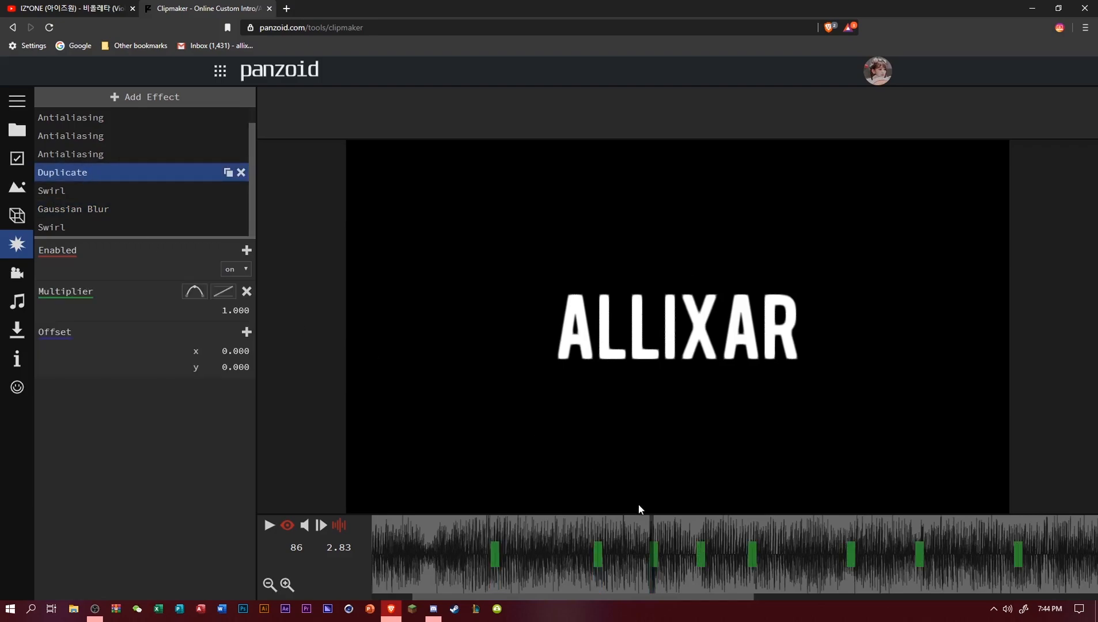
pyautogui.click(697, 529)
pyautogui.click(122, 209)
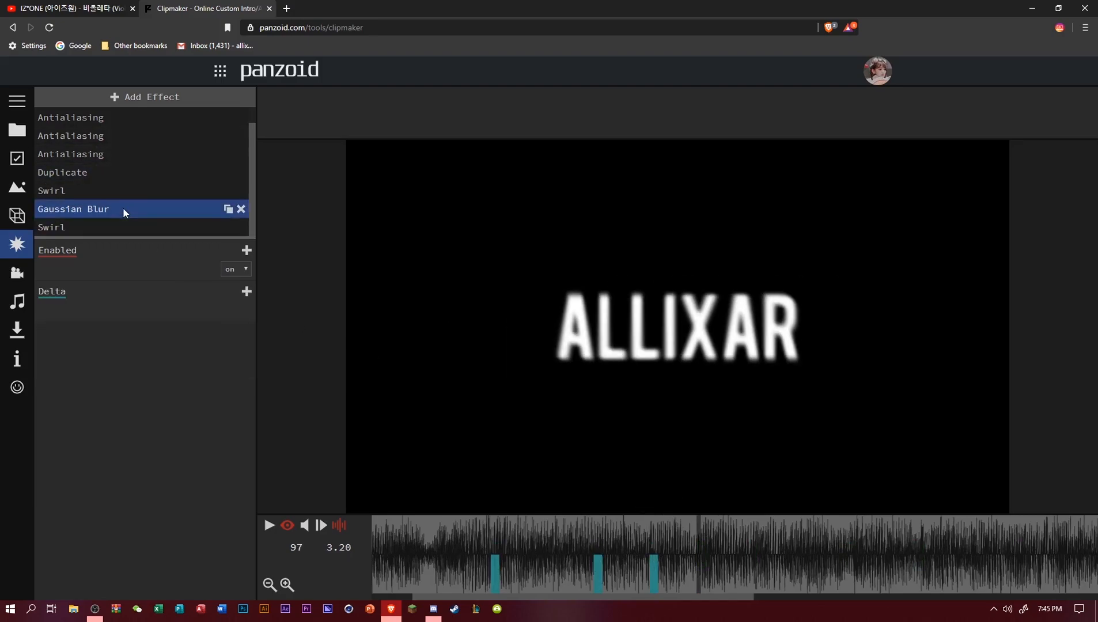
pyautogui.moveTo(652, 567); pyautogui.dragTo(703, 583)
pyautogui.moveTo(683, 538); pyautogui.dragTo(374, 519)
pyautogui.press('space')
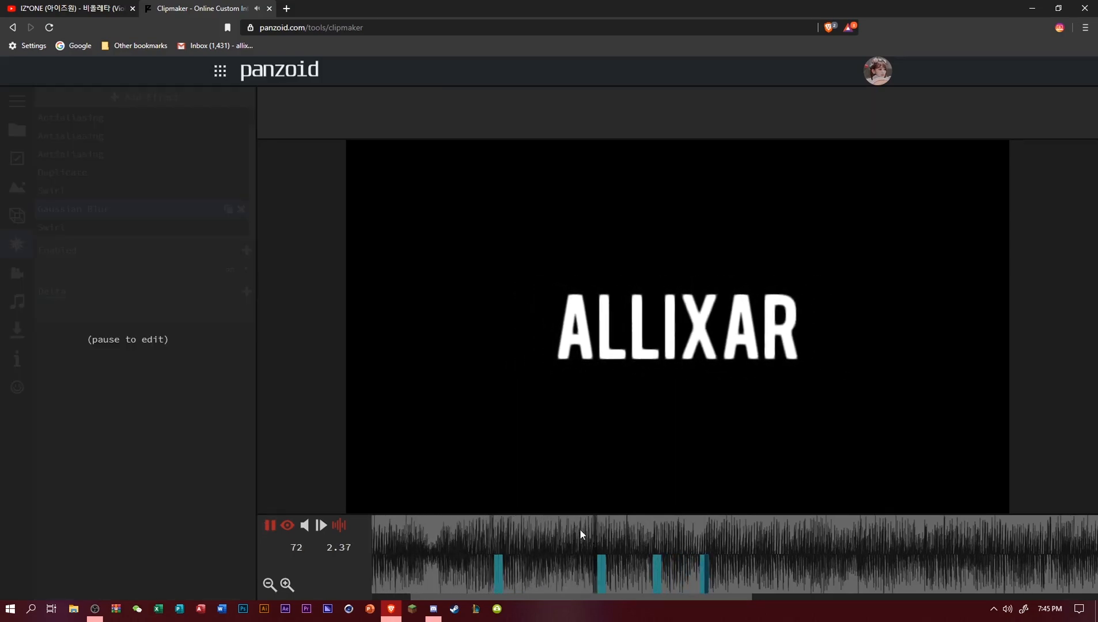
pyautogui.click(597, 534)
# Copy the Gaussian Blur Delta keyframe pair to the Duplicate effect's keyframes at frame 109 and play back the animation.
pyautogui.moveTo(600, 533); pyautogui.dragTo(754, 530)
pyautogui.click(105, 175)
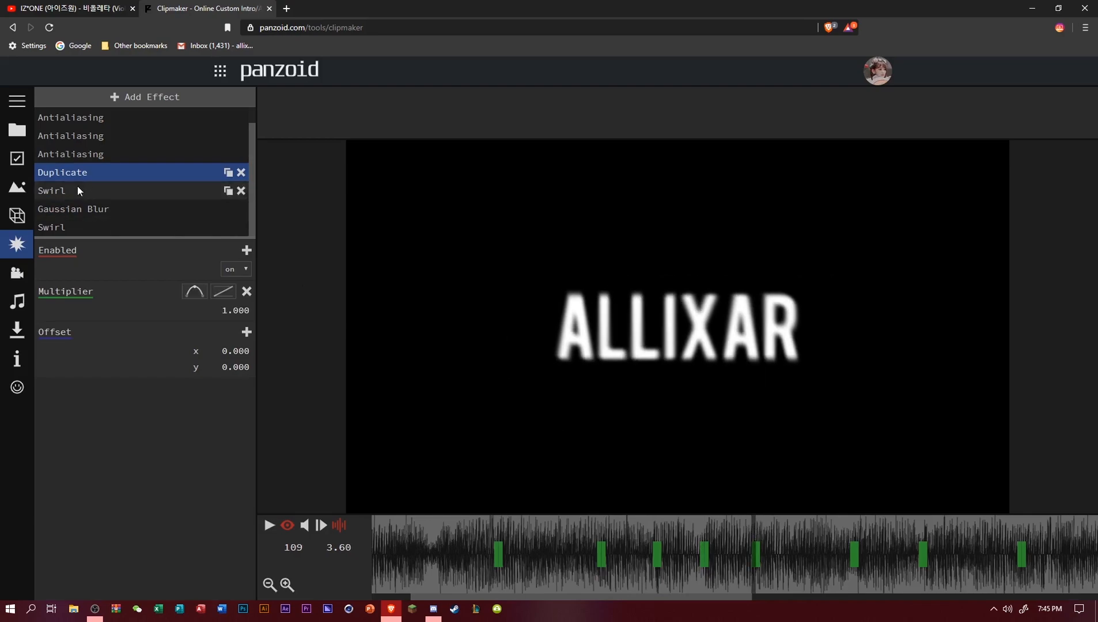
pyautogui.click(86, 208)
pyautogui.moveTo(717, 570); pyautogui.dragTo(758, 580)
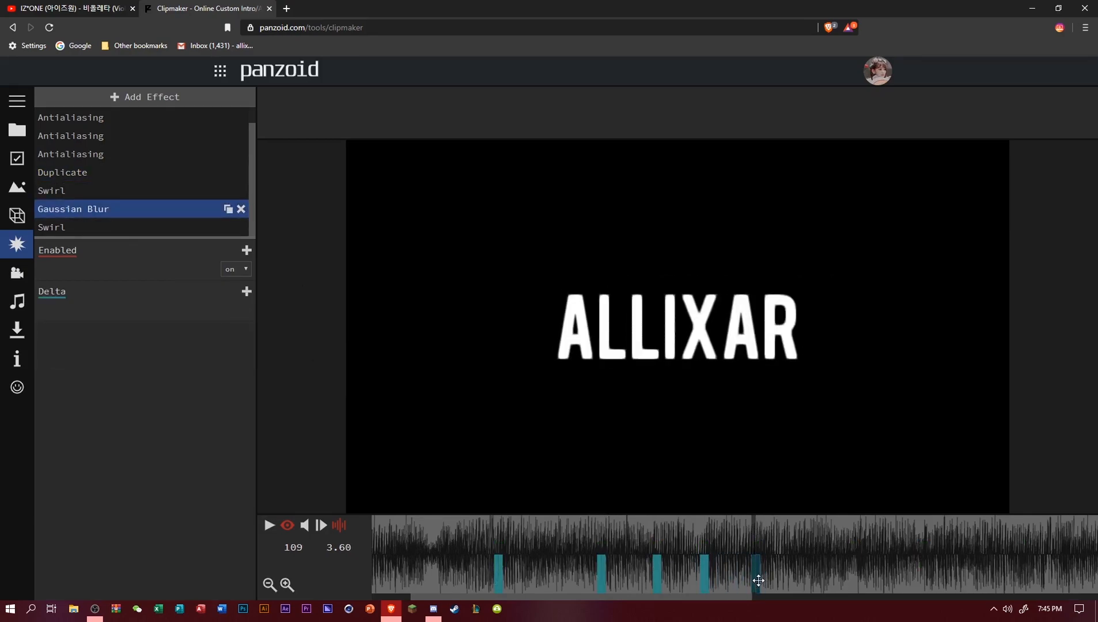
pyautogui.moveTo(521, 531); pyautogui.dragTo(453, 527)
pyautogui.press('space')
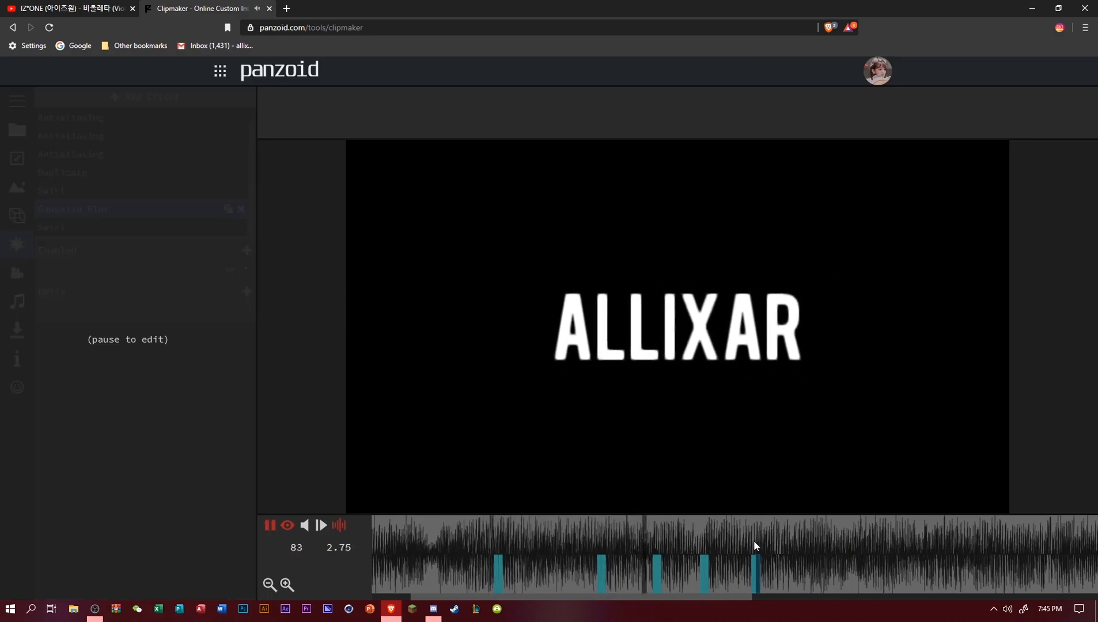
pyautogui.press('space')
# Copy the Gaussian Blur Delta keyframe pair to frame 132, in line with the Duplicate effect's next keyframes.
pyautogui.click(63, 172)
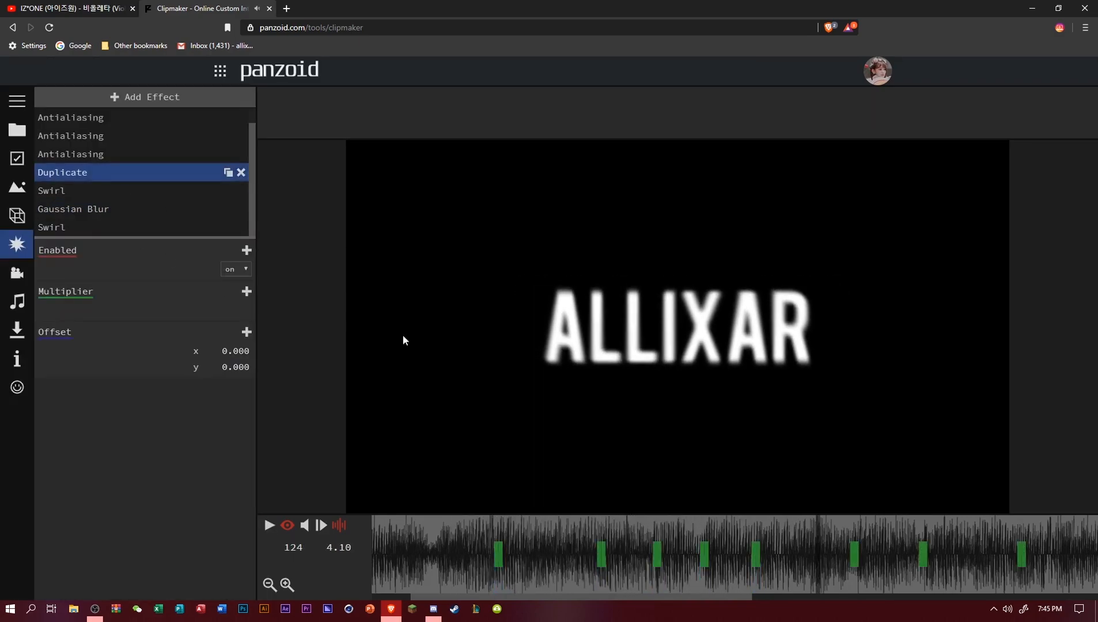
pyautogui.click(855, 540)
pyautogui.click(181, 209)
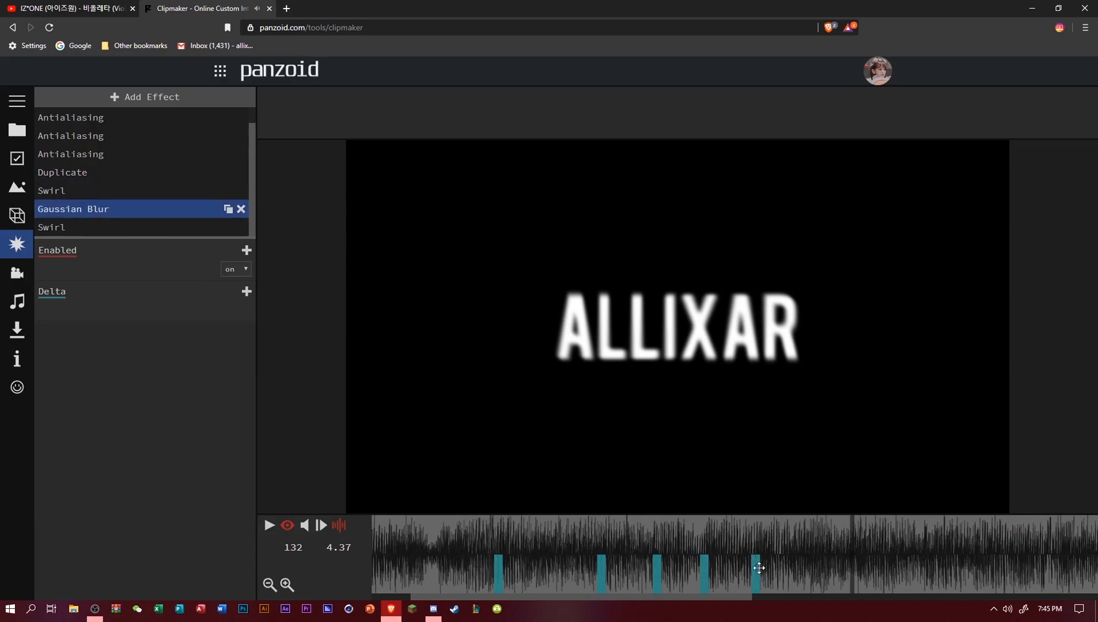
pyautogui.click(851, 582)
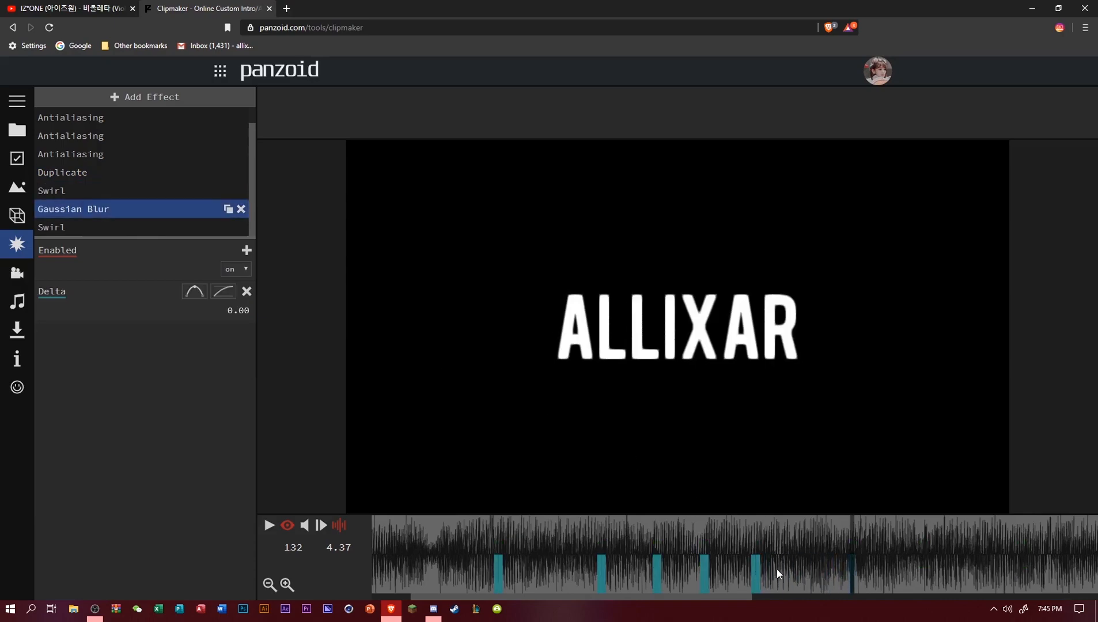
# Copy both Gaussian Blur Delta keyframes to frame 148, in line with the Duplicate effect's keyframes.
pyautogui.click(87, 173)
pyautogui.click(923, 535)
pyautogui.click(92, 208)
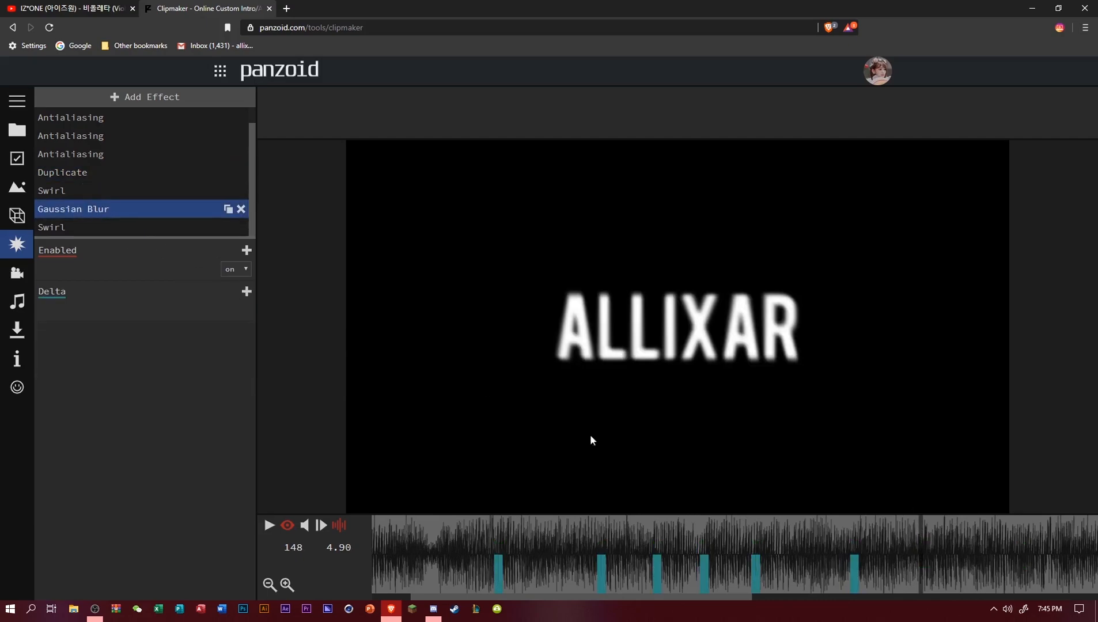
pyautogui.moveTo(852, 568); pyautogui.dragTo(921, 584)
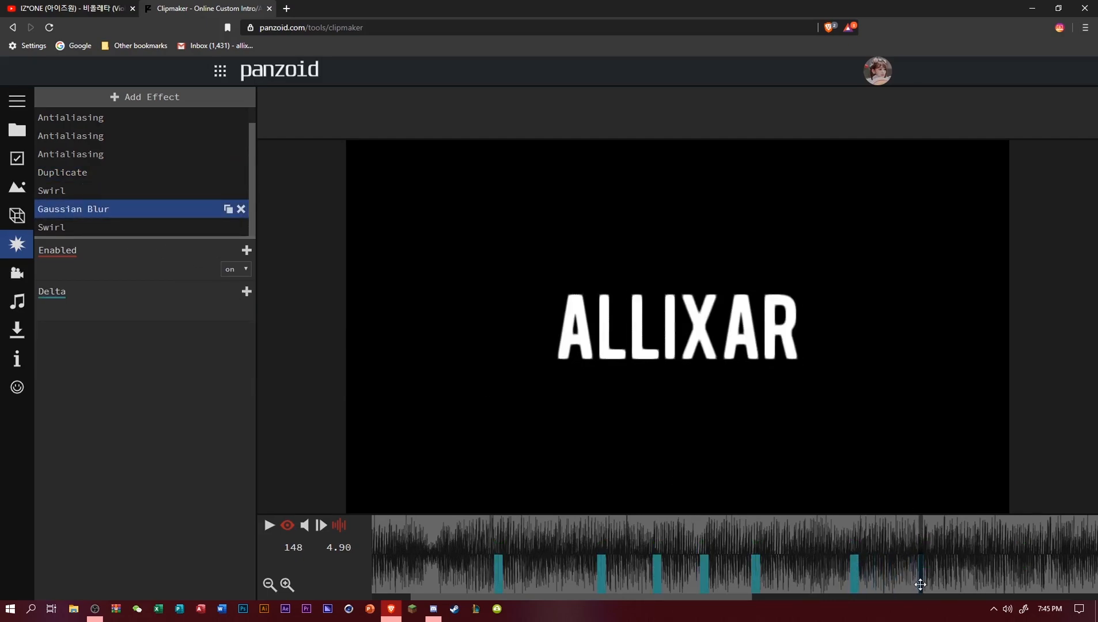
pyautogui.moveTo(856, 570); pyautogui.dragTo(922, 580)
# Copy both Gaussian Blur Delta keyframes to the Duplicate effect's keyframe position at frame 171.
pyautogui.click(95, 169)
pyautogui.click(1022, 550)
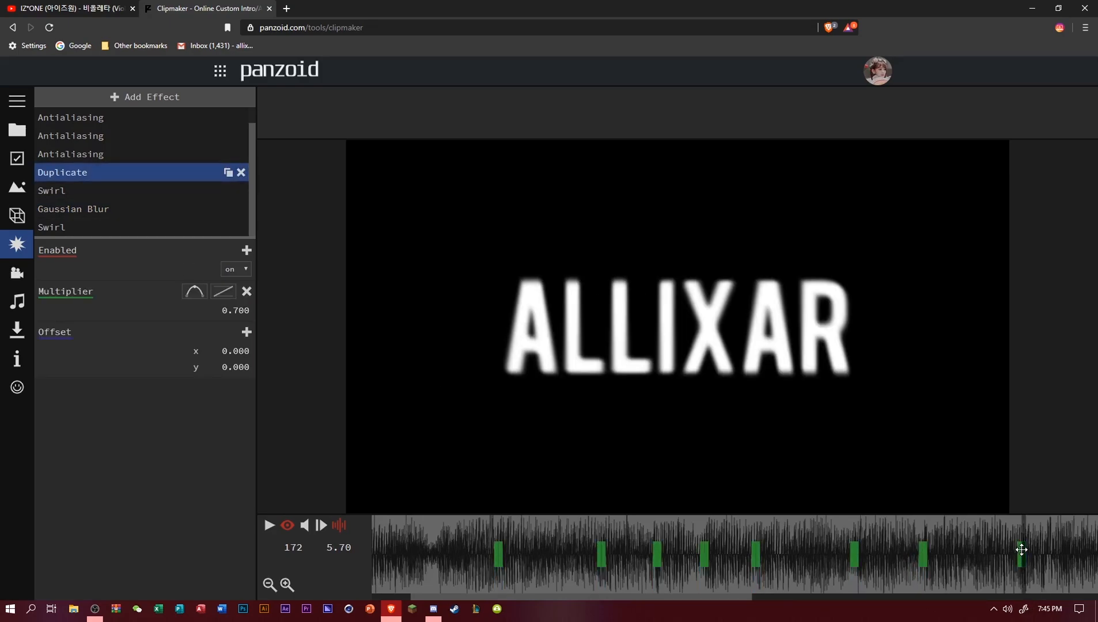
pyautogui.click(1019, 556)
pyautogui.click(104, 209)
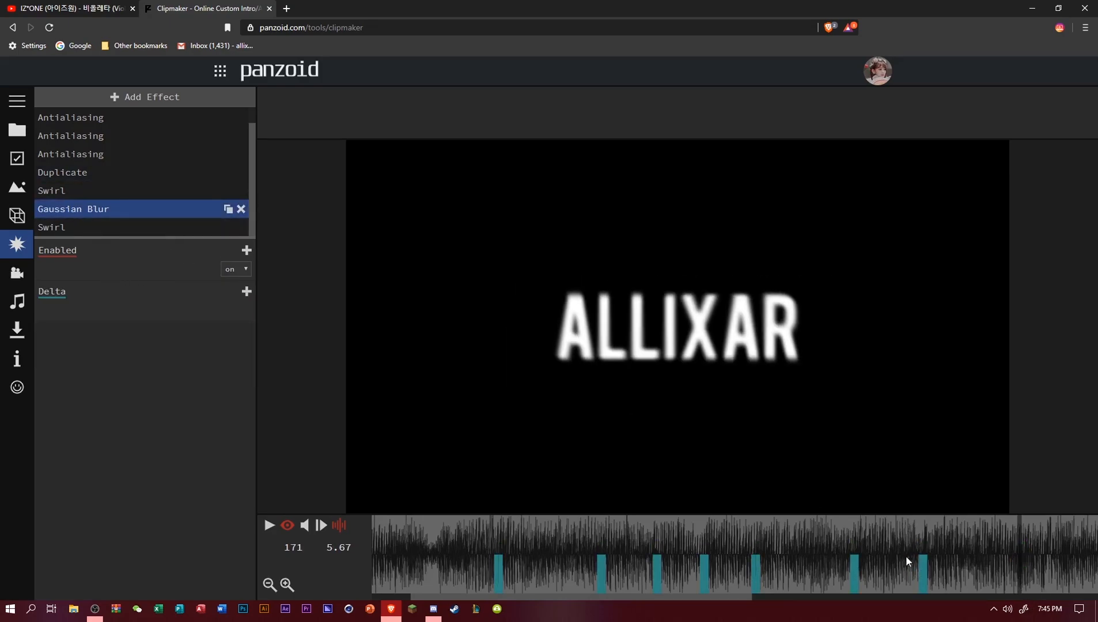
pyautogui.moveTo(920, 565); pyautogui.dragTo(1020, 582)
pyautogui.moveTo(926, 568); pyautogui.dragTo(1024, 584)
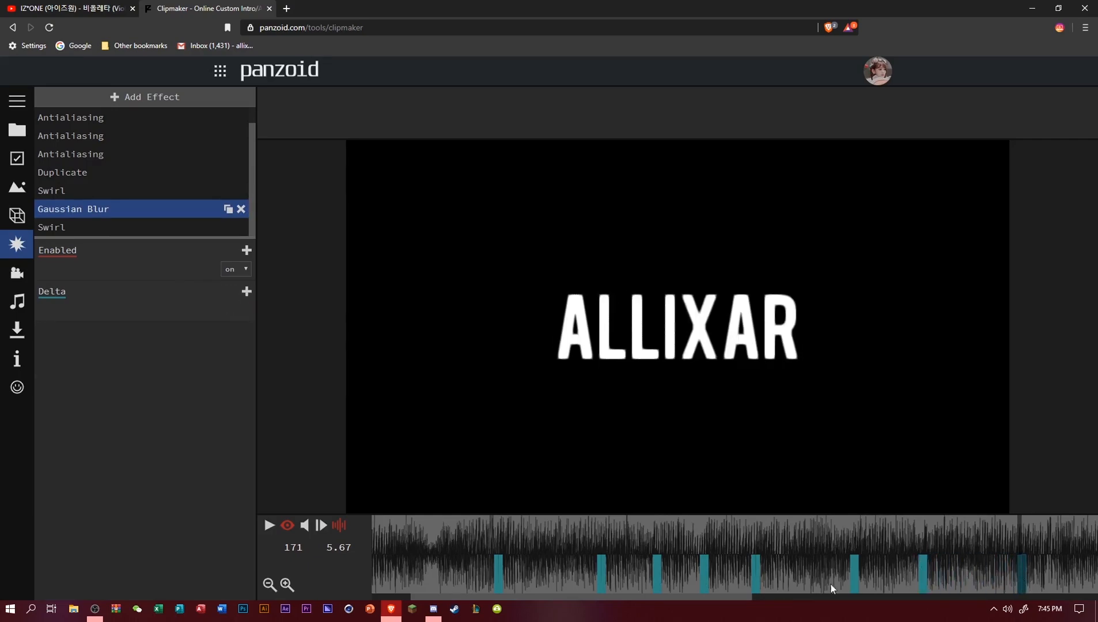
pyautogui.moveTo(707, 597); pyautogui.dragTo(881, 602)
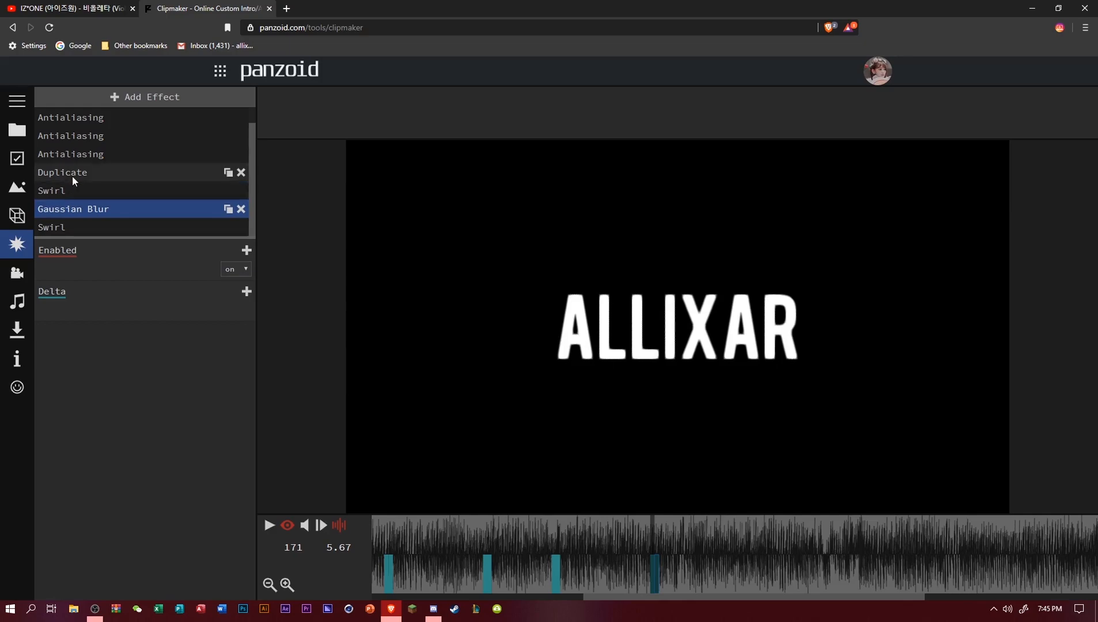
# Copy the Gaussian Blur Delta keyframe pair to the Duplicate effect's keyframe position at frame 203.
pyautogui.click(72, 176)
pyautogui.click(790, 539)
pyautogui.click(57, 211)
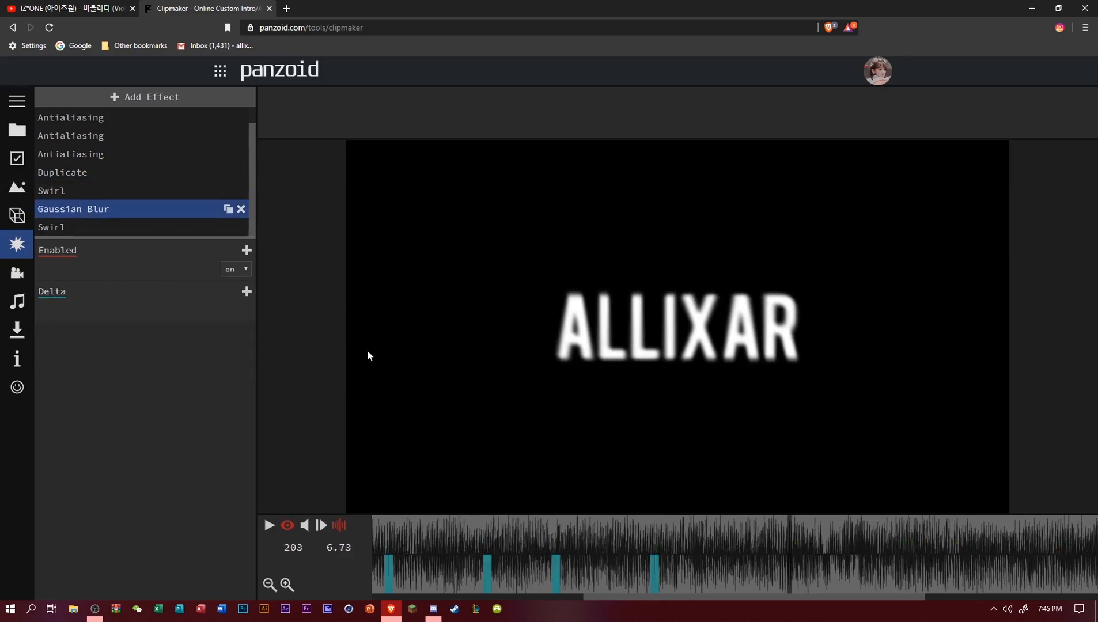
pyautogui.moveTo(652, 560); pyautogui.dragTo(792, 585)
pyautogui.press('alt')
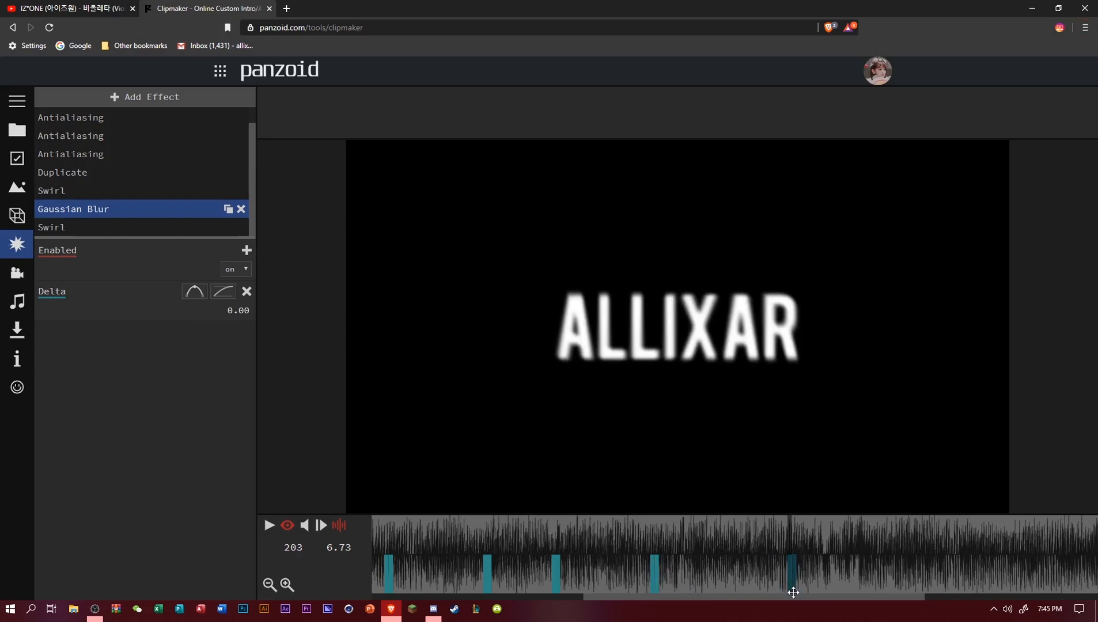
# Copy both Gaussian Blur Delta keyframes to frame 218, in line with the Duplicate effect's keyframes.
pyautogui.click(860, 553)
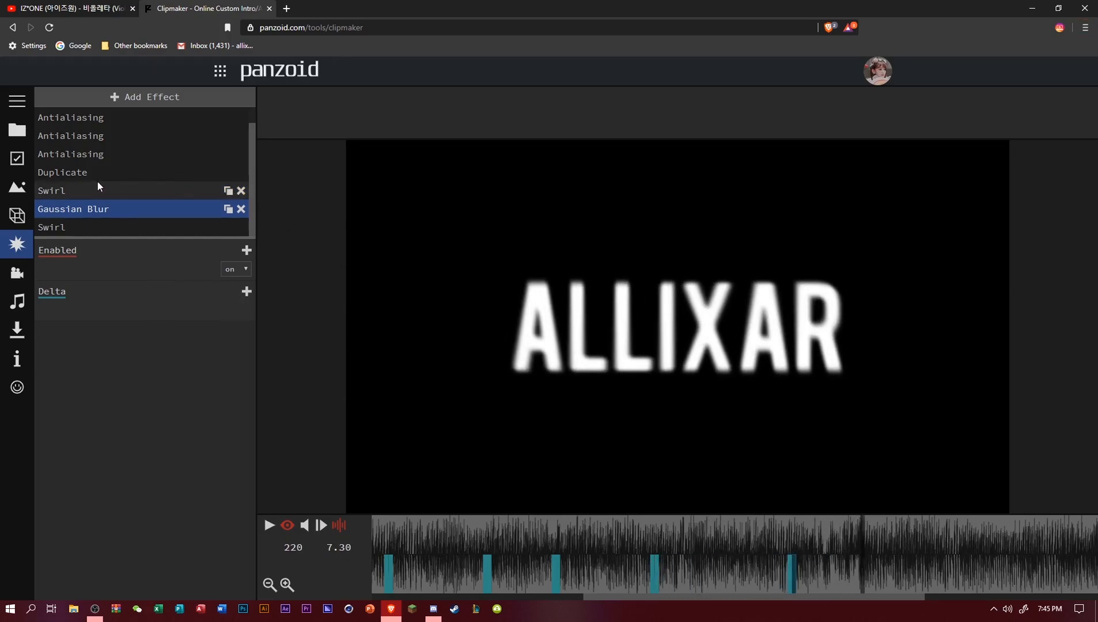
pyautogui.click(97, 173)
pyautogui.click(858, 533)
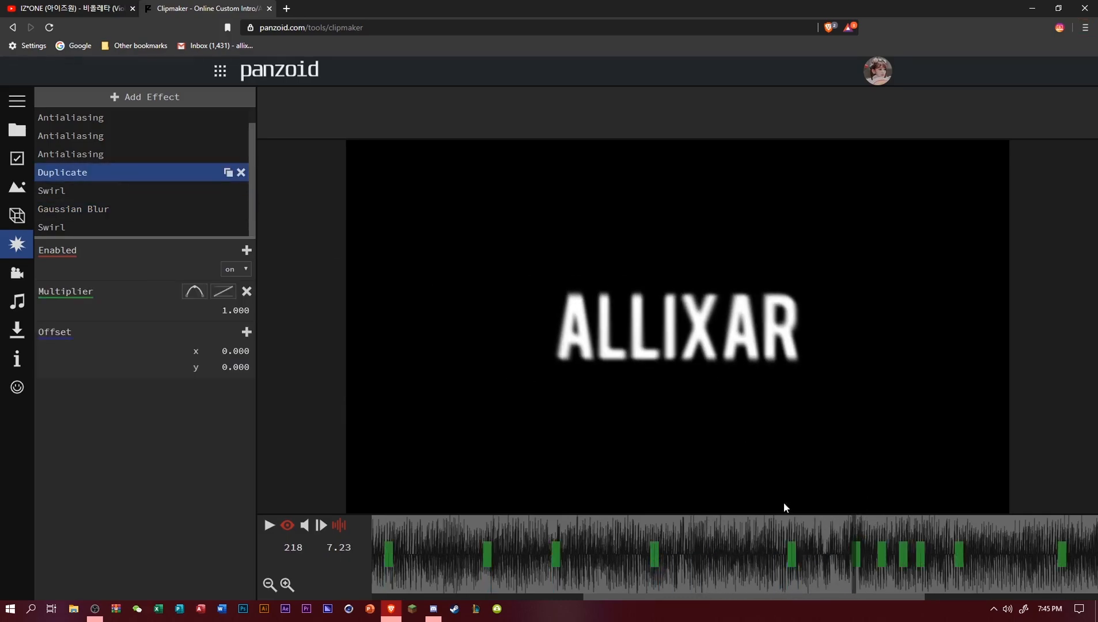
pyautogui.click(129, 209)
pyautogui.moveTo(791, 569); pyautogui.dragTo(859, 587)
# Copy the Gaussian Blur Delta keyframe pair to frame 224, matching the Duplicate effect's next keyframes.
pyautogui.click(58, 174)
pyautogui.moveTo(882, 532); pyautogui.dragTo(879, 531)
pyautogui.click(58, 211)
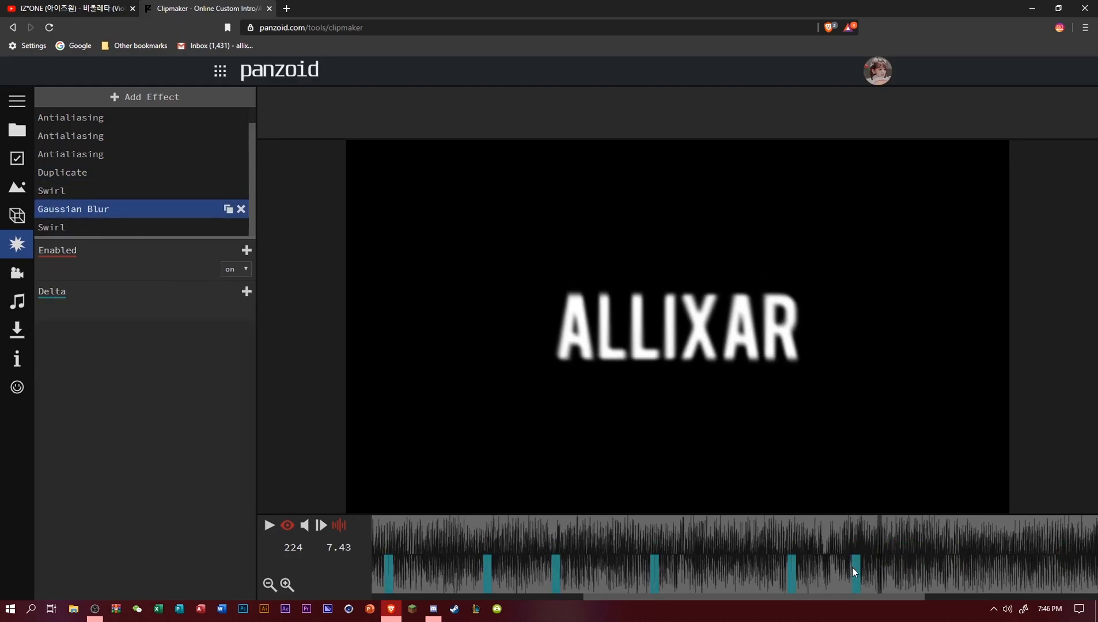
pyautogui.moveTo(853, 570); pyautogui.dragTo(880, 579)
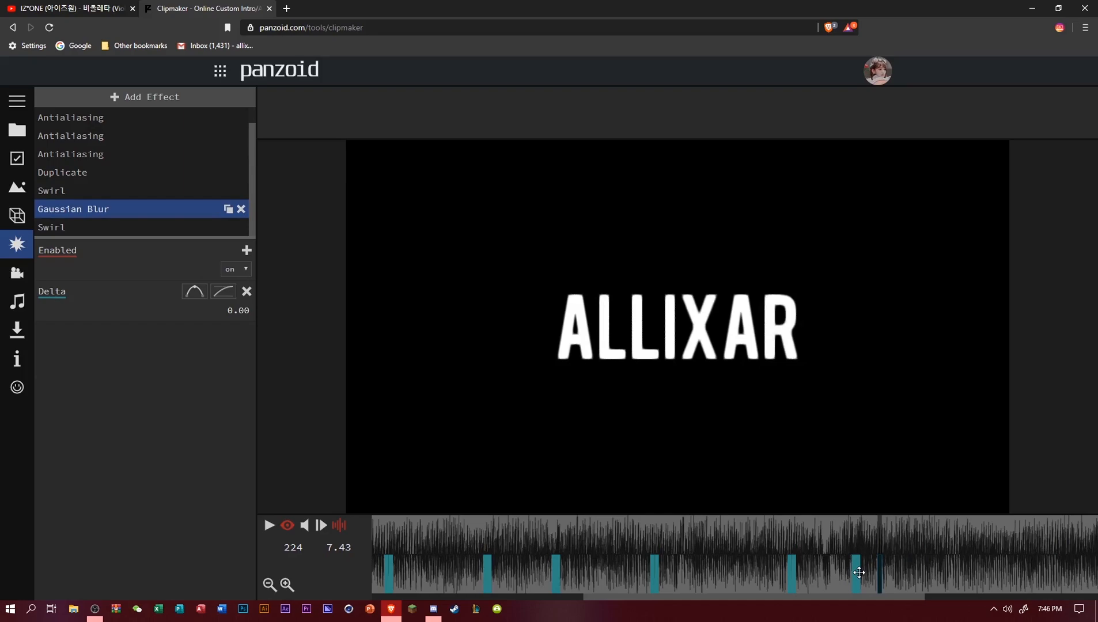
# Copy both Gaussian Blur Delta keyframes to the Duplicate effect's keyframe position at frame 229.
pyautogui.click(60, 174)
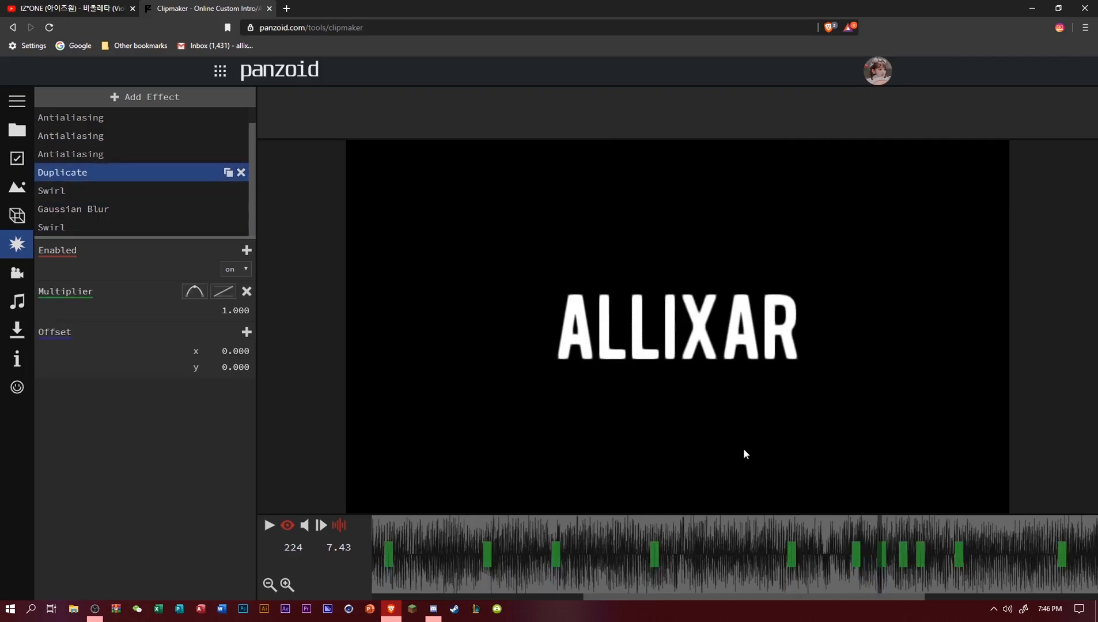
pyautogui.click(903, 527)
pyautogui.click(66, 209)
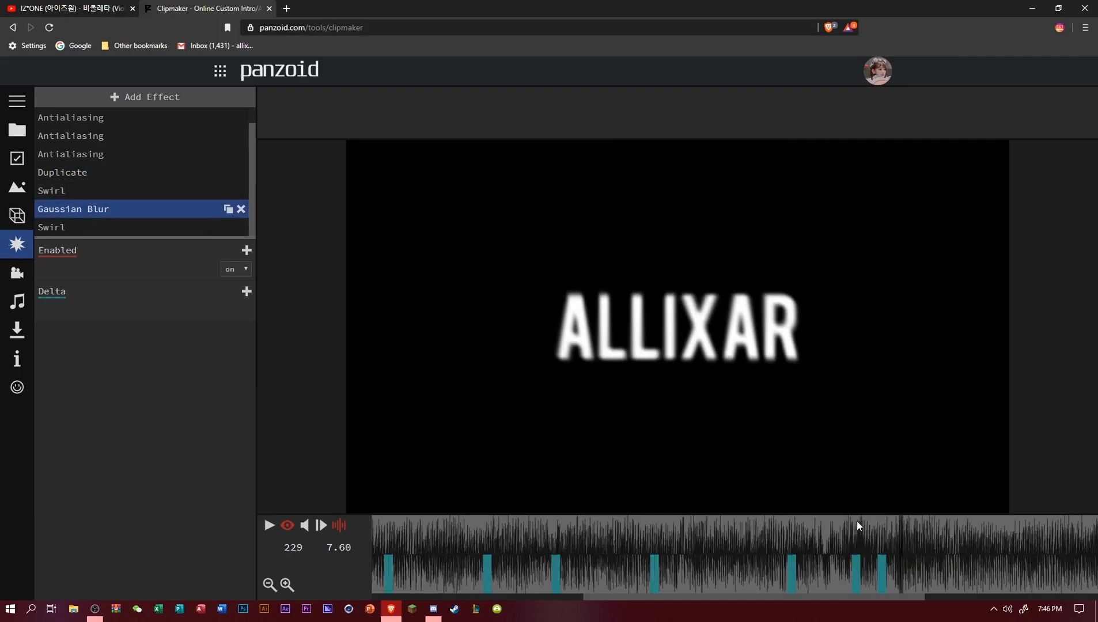
pyautogui.moveTo(881, 569); pyautogui.dragTo(900, 577)
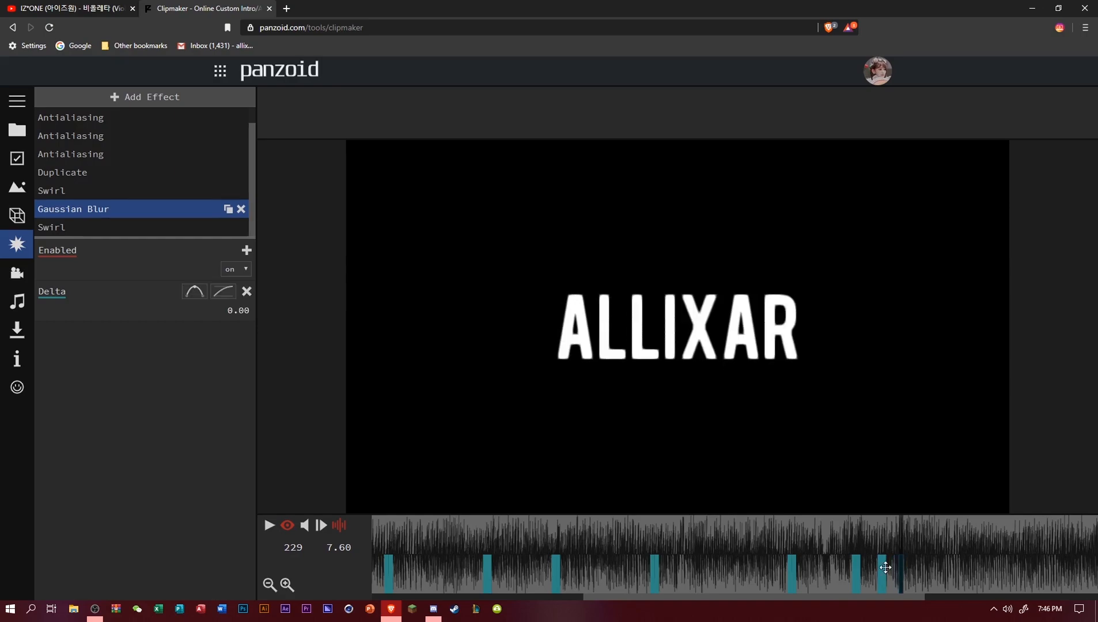
# Copy the Gaussian Blur Delta keyframe pair to frame 233, in line with the Duplicate effect's keyframes.
pyautogui.click(86, 171)
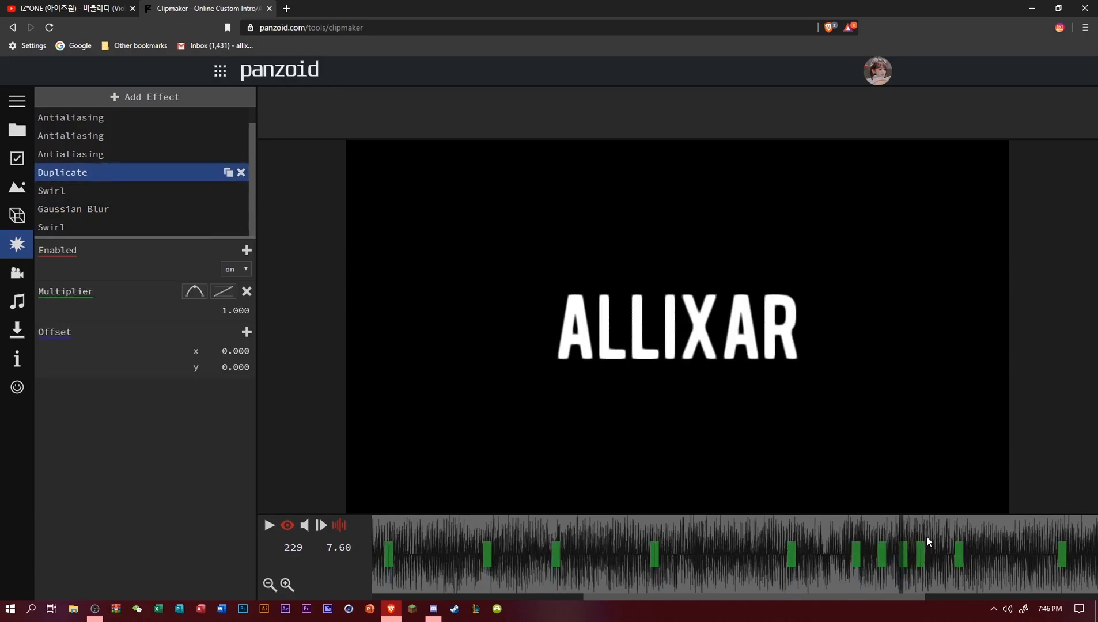
pyautogui.click(933, 532)
pyautogui.click(919, 533)
pyautogui.click(144, 208)
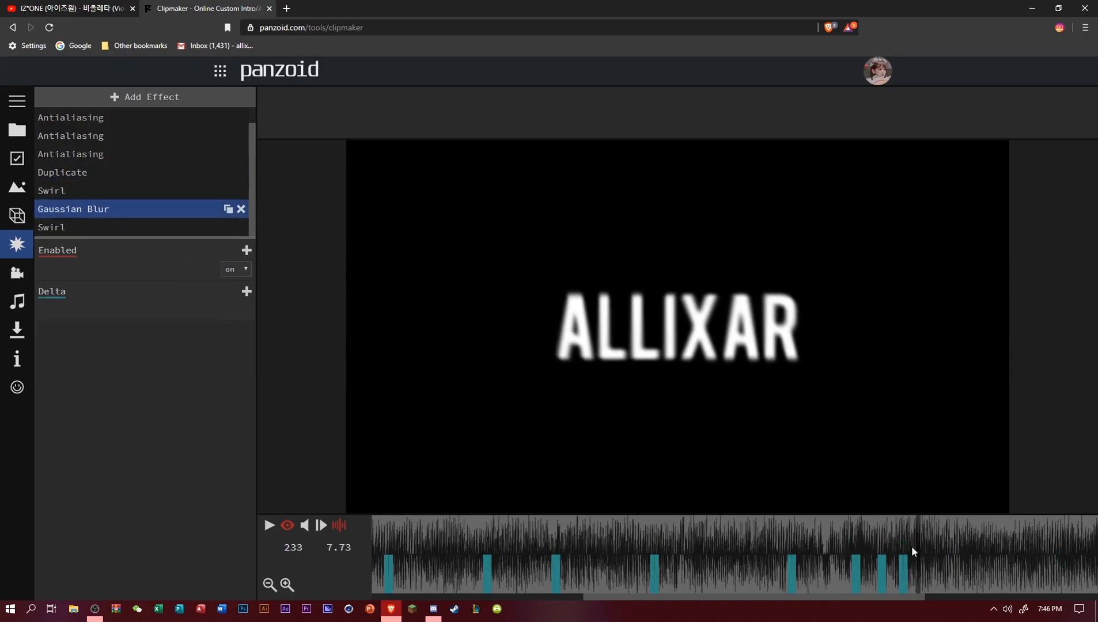
pyautogui.moveTo(900, 574); pyautogui.dragTo(924, 579)
# Copy both Gaussian Blur Delta keyframes to frame 242, matching the Duplicate effect's keyframes.
pyautogui.click(98, 173)
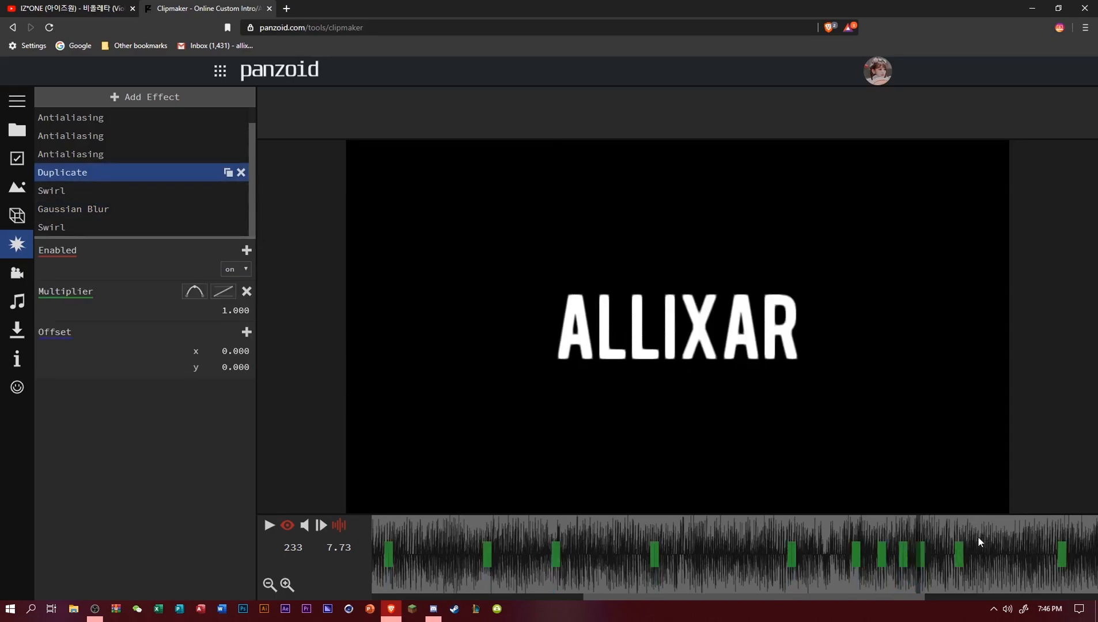
pyautogui.click(958, 529)
pyautogui.click(83, 206)
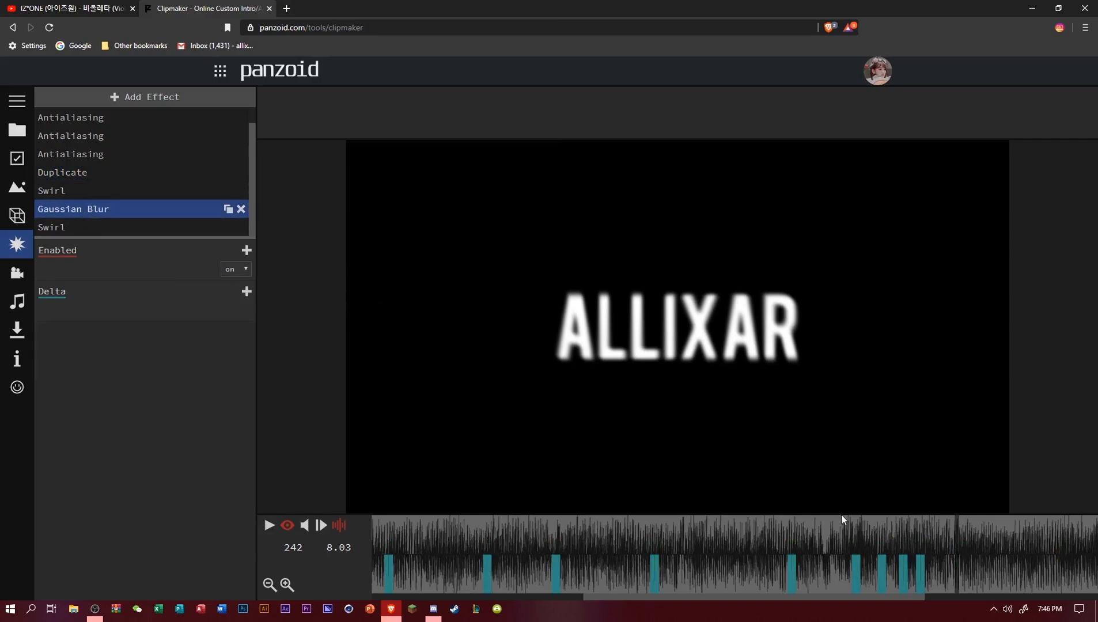
pyautogui.moveTo(918, 568)
pyautogui.mouseDown()
pyautogui.moveTo(956, 582)
pyautogui.moveTo(925, 571)
pyautogui.mouseUp()
# Copy the Gaussian Blur Delta keyframe pair to the Duplicate effect's keyframe position at frame 266.
pyautogui.click(105, 173)
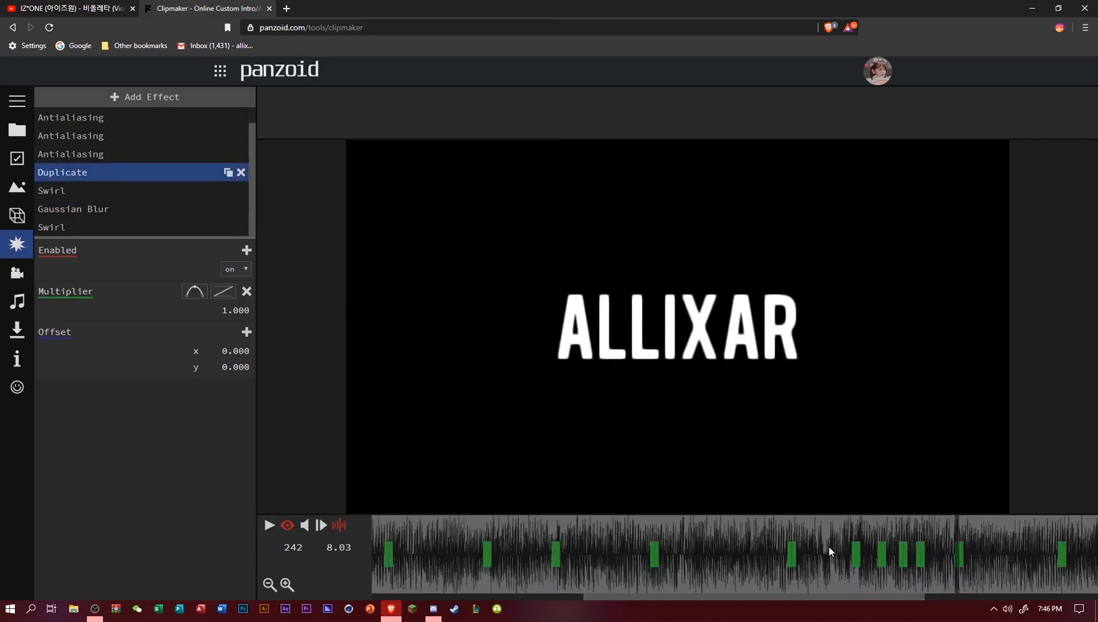
pyautogui.moveTo(864, 597); pyautogui.dragTo(1045, 588)
pyautogui.moveTo(686, 528); pyautogui.dragTo(694, 528)
pyautogui.click(109, 209)
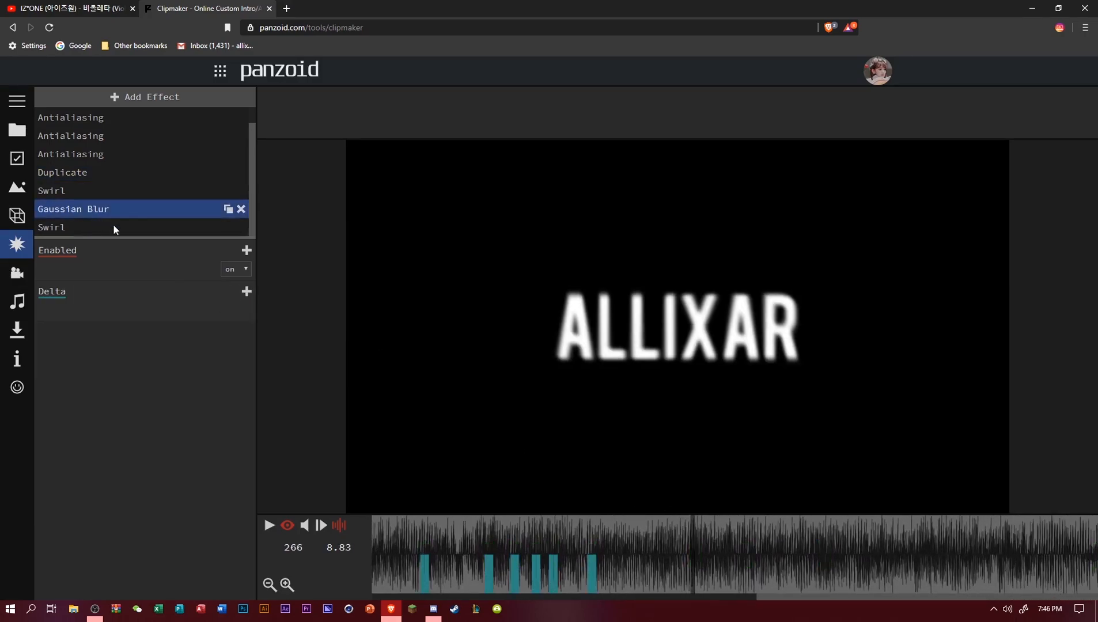
pyautogui.click(589, 571)
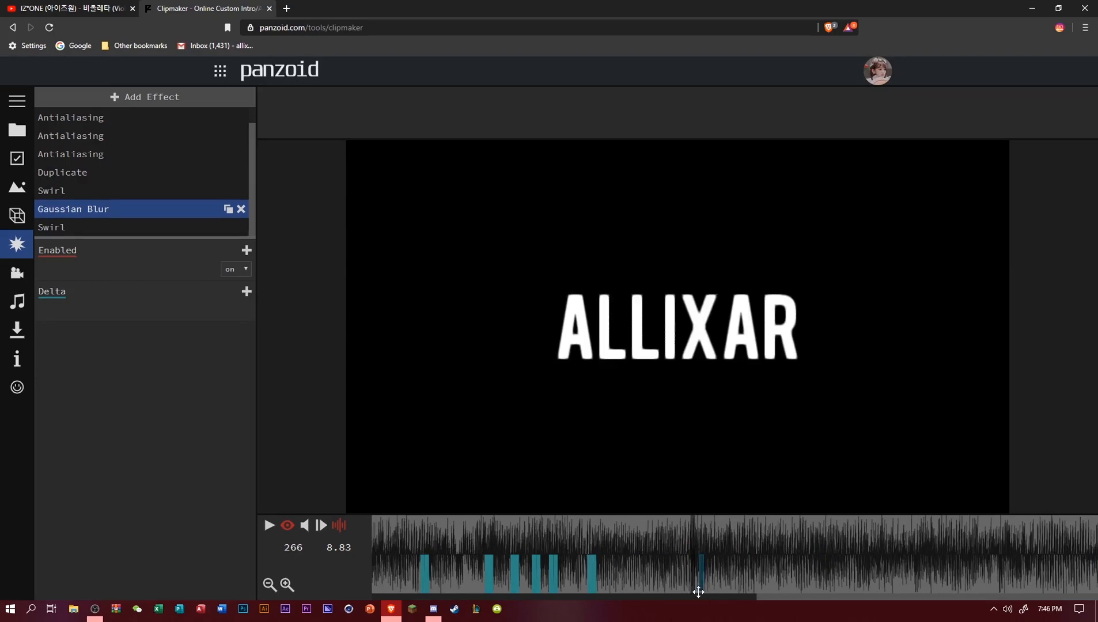
pyautogui.click(594, 571)
pyautogui.moveTo(694, 588); pyautogui.dragTo(698, 589)
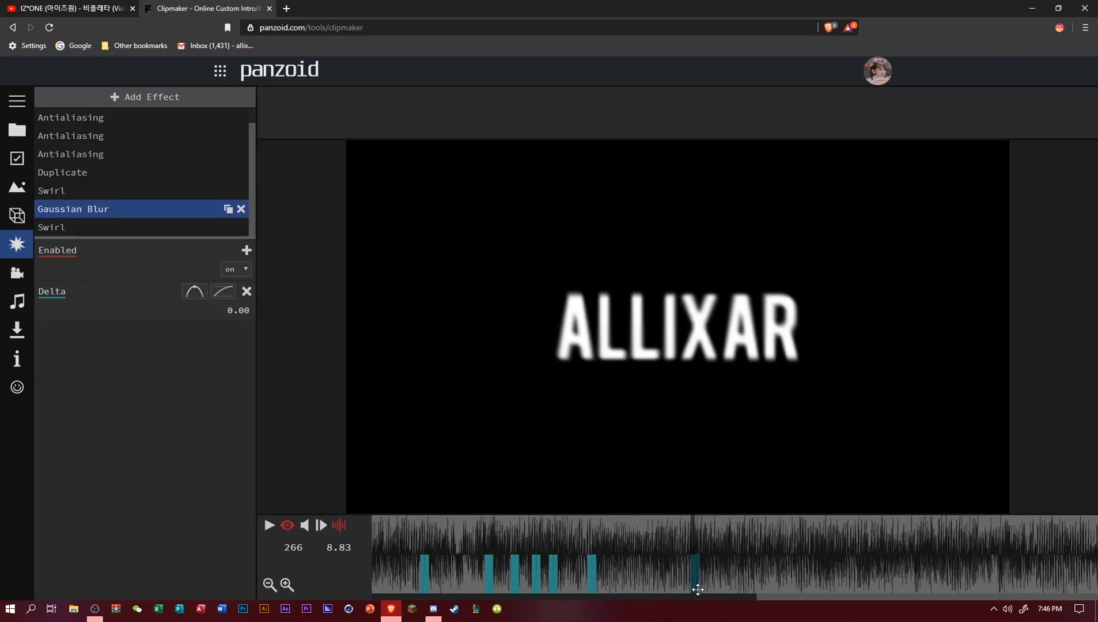
# Copy both Gaussian Blur Delta keyframes to frame 278, in line with the Duplicate effect's keyframes there.
pyautogui.click(106, 174)
pyautogui.click(744, 535)
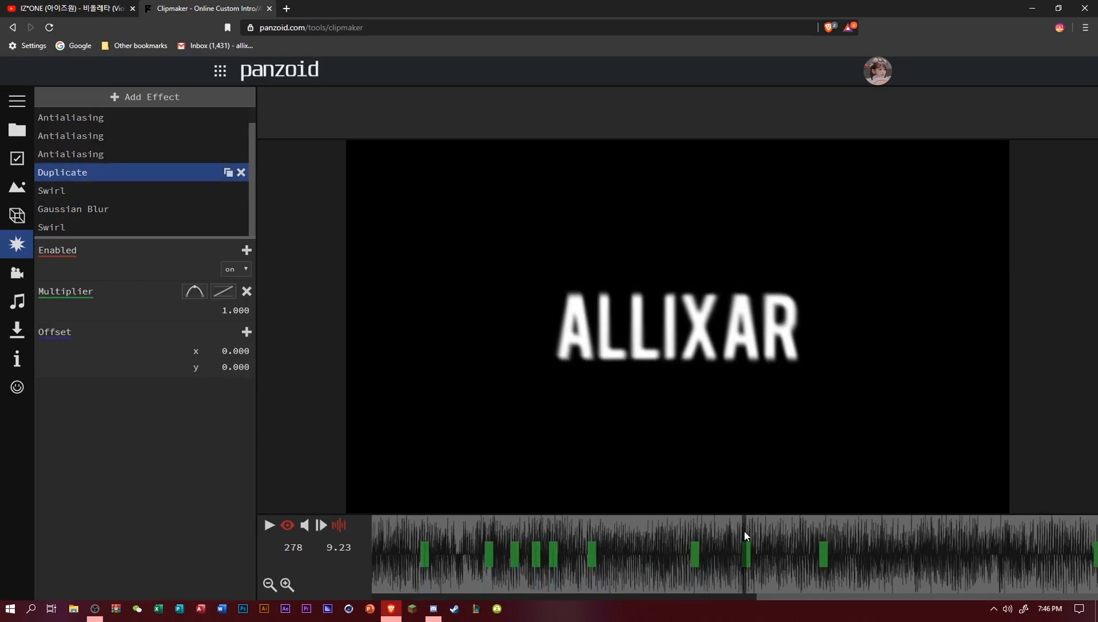
pyautogui.click(106, 213)
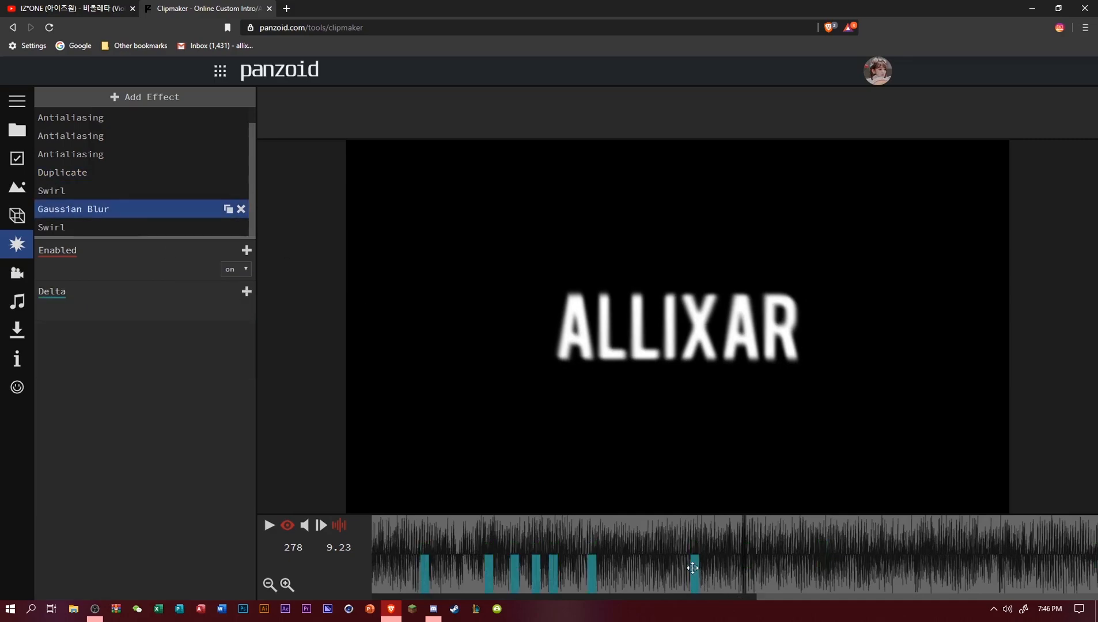
pyautogui.moveTo(693, 568); pyautogui.dragTo(748, 587)
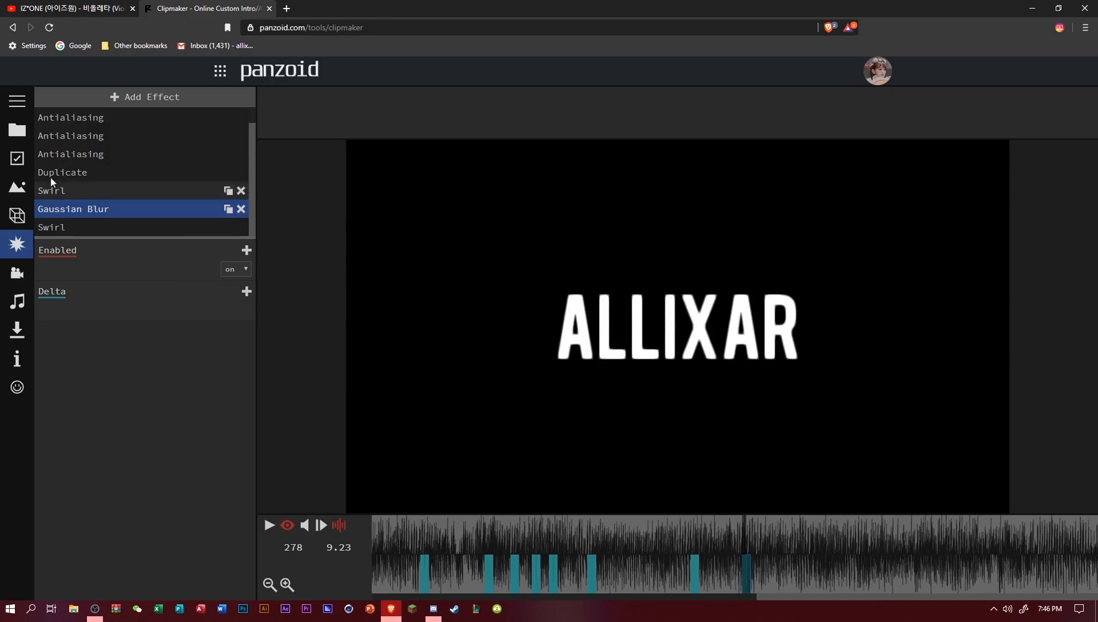
# Copy the Gaussian Blur Delta keyframe pair to the Duplicate effect's last two keyframe positions, at frames 296 and 360.
pyautogui.click(51, 175)
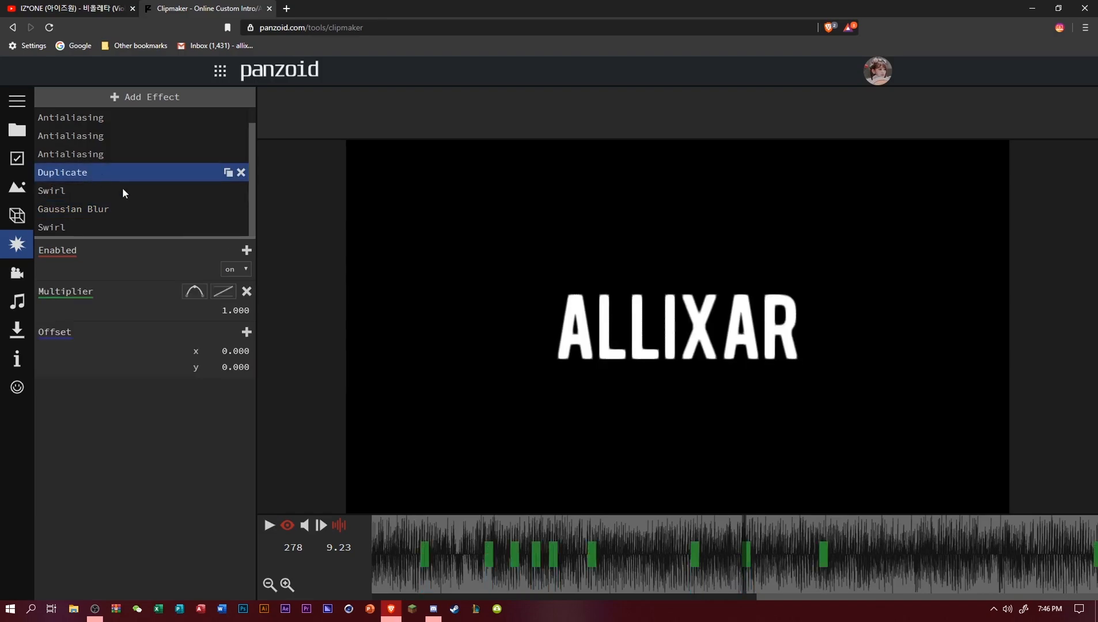
pyautogui.click(87, 210)
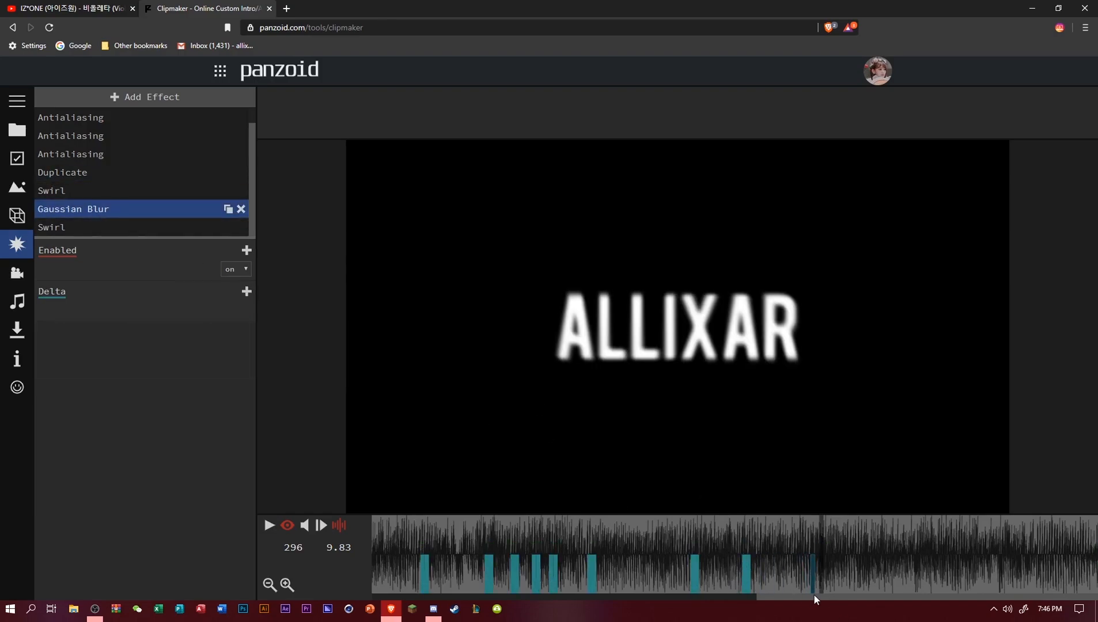
pyautogui.moveTo(814, 595); pyautogui.dragTo(819, 593)
pyautogui.moveTo(750, 569); pyautogui.dragTo(1096, 567)
pyautogui.click(1096, 570)
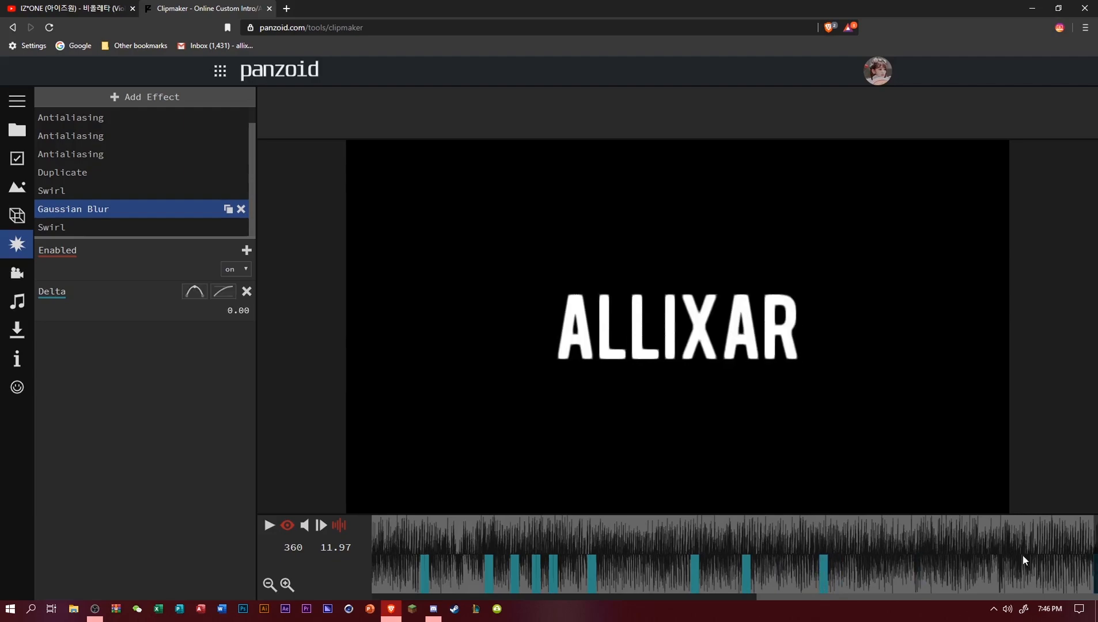
# Play back the animation from the start and check the Duplicate effect's timing around its frame 49 keyframes.
pyautogui.moveTo(538, 533); pyautogui.dragTo(1, 503)
pyautogui.moveTo(631, 549); pyautogui.dragTo(115, 524)
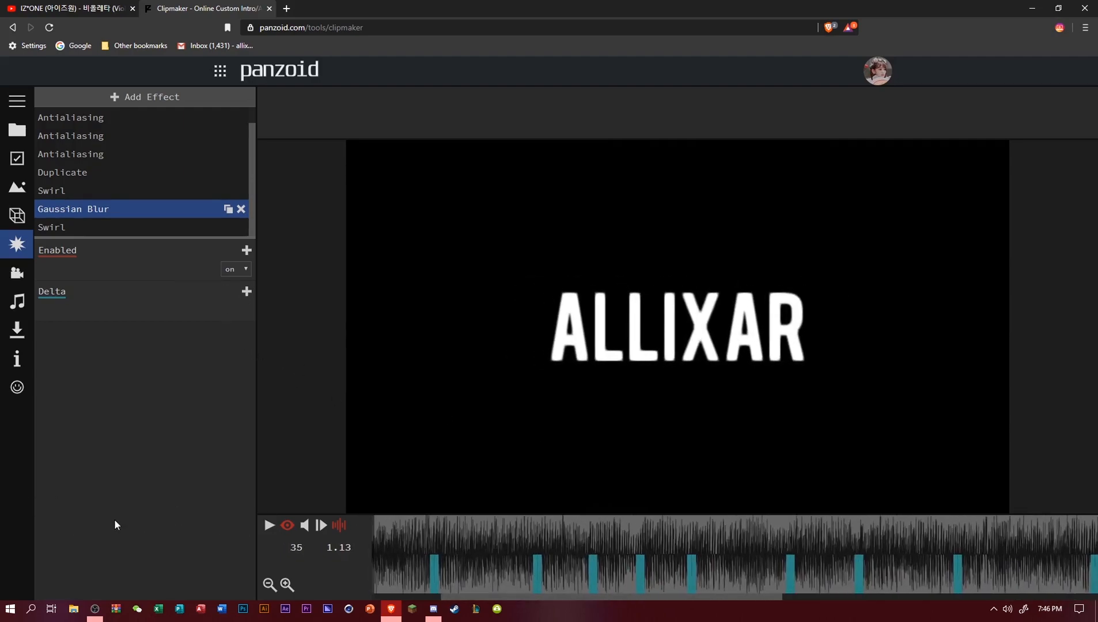
pyautogui.moveTo(453, 545); pyautogui.dragTo(345, 545)
pyautogui.click(269, 526)
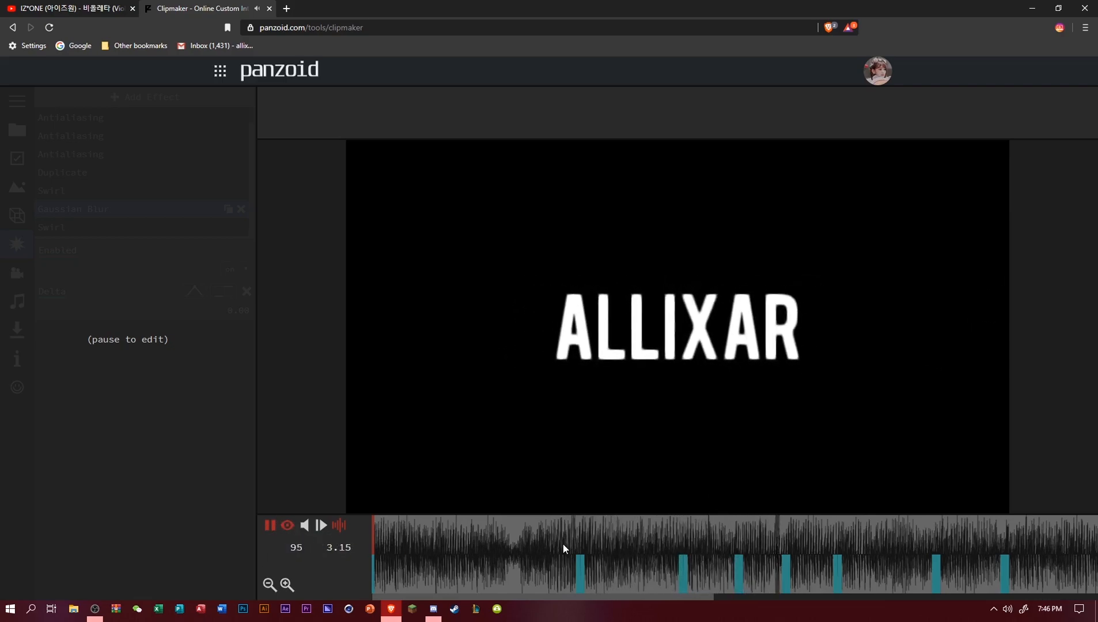
pyautogui.click(269, 526)
pyautogui.moveTo(570, 530); pyautogui.dragTo(578, 552)
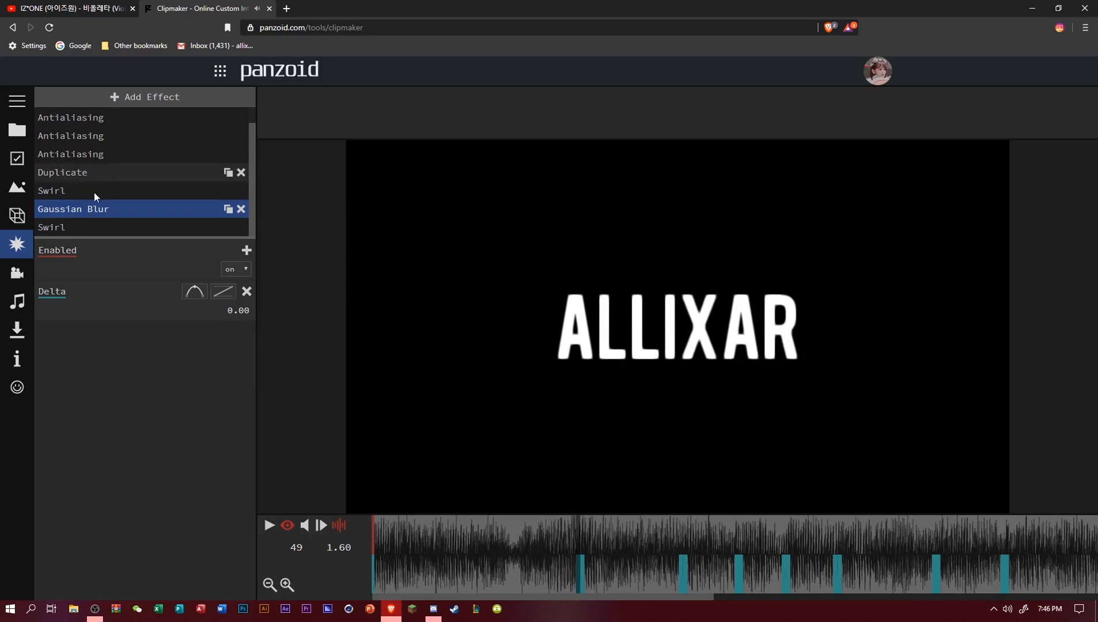
pyautogui.click(86, 173)
pyautogui.press('space')
pyautogui.press('space')
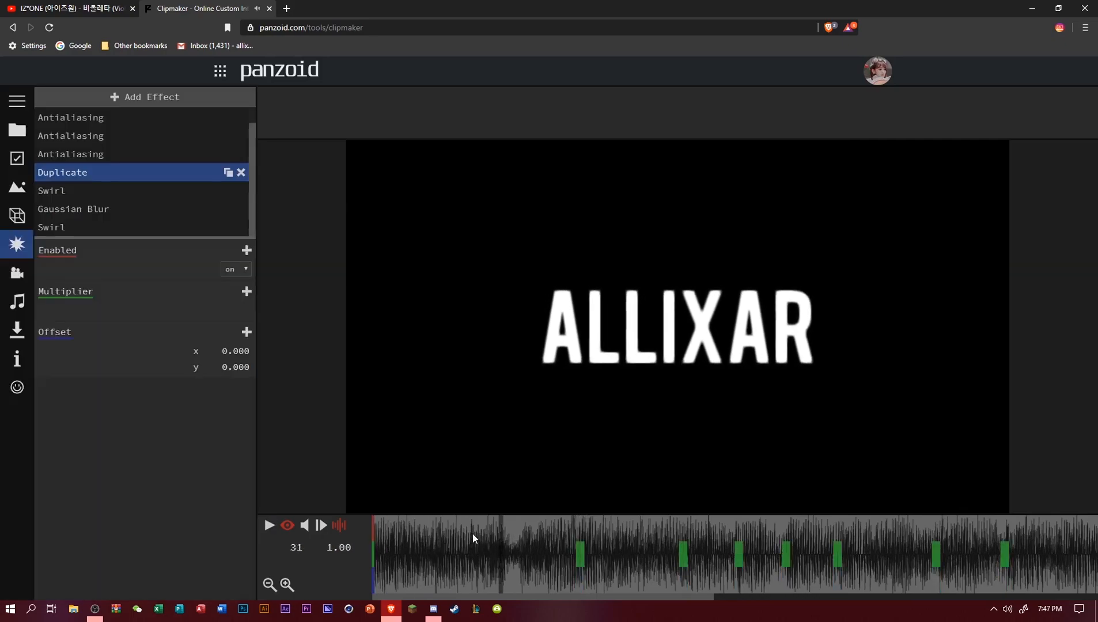
# Set the Duplicate effect's Multiplier to 1 at frame 1, smooth its keyframe there and at frame 49, and preview the motion.
pyautogui.moveTo(473, 533); pyautogui.dragTo(373, 536)
pyautogui.click(213, 309)
pyautogui.write('1')
pyautogui.press('Return')
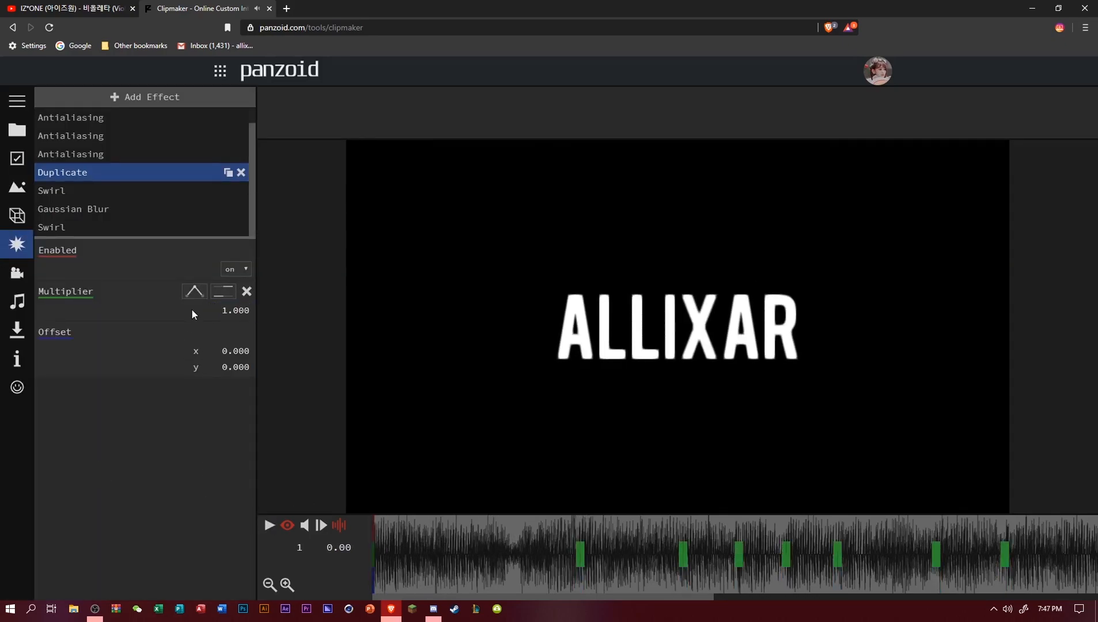
pyautogui.click(194, 293)
pyautogui.press('space')
pyautogui.click(576, 553)
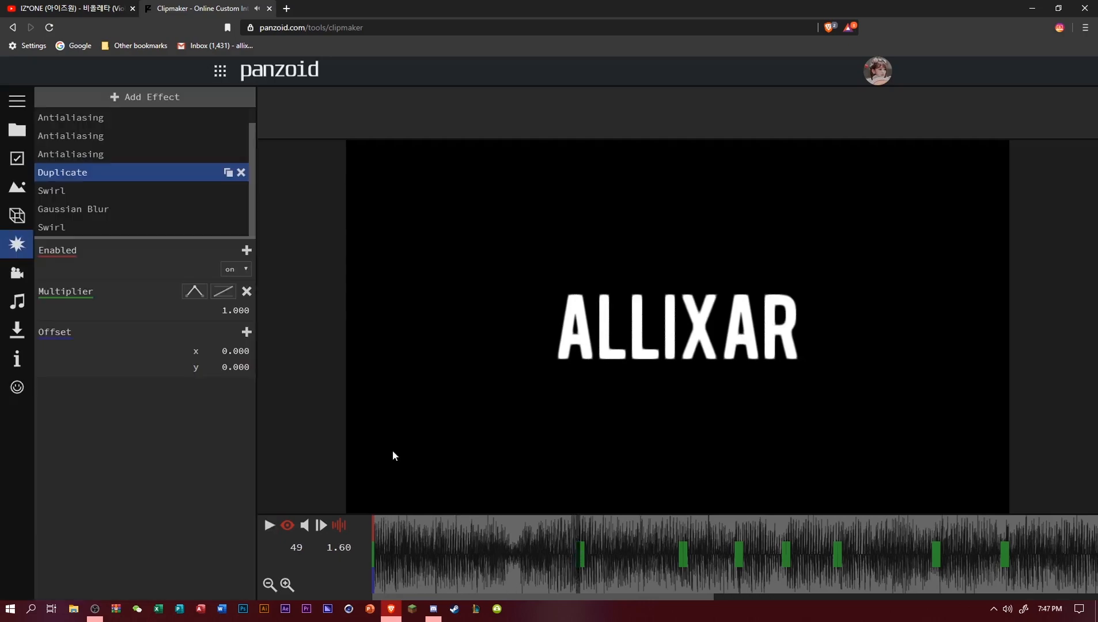
pyautogui.press('space')
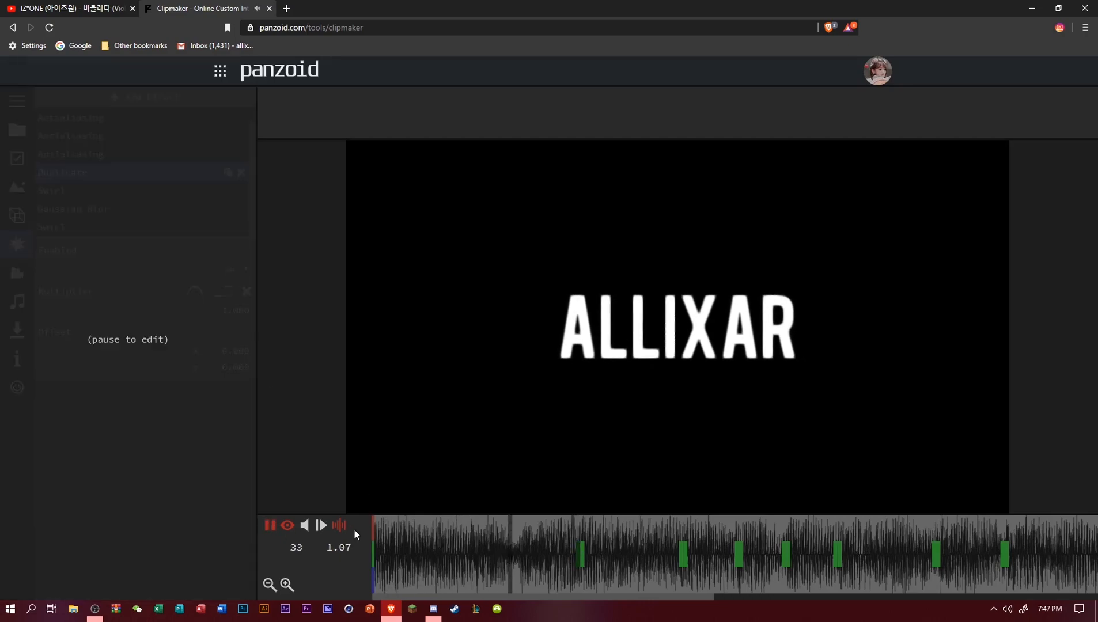
# With the playhead at frame 49, set the camera's Shake speed to 4 and show the advanced shake settings.
pyautogui.click(577, 532)
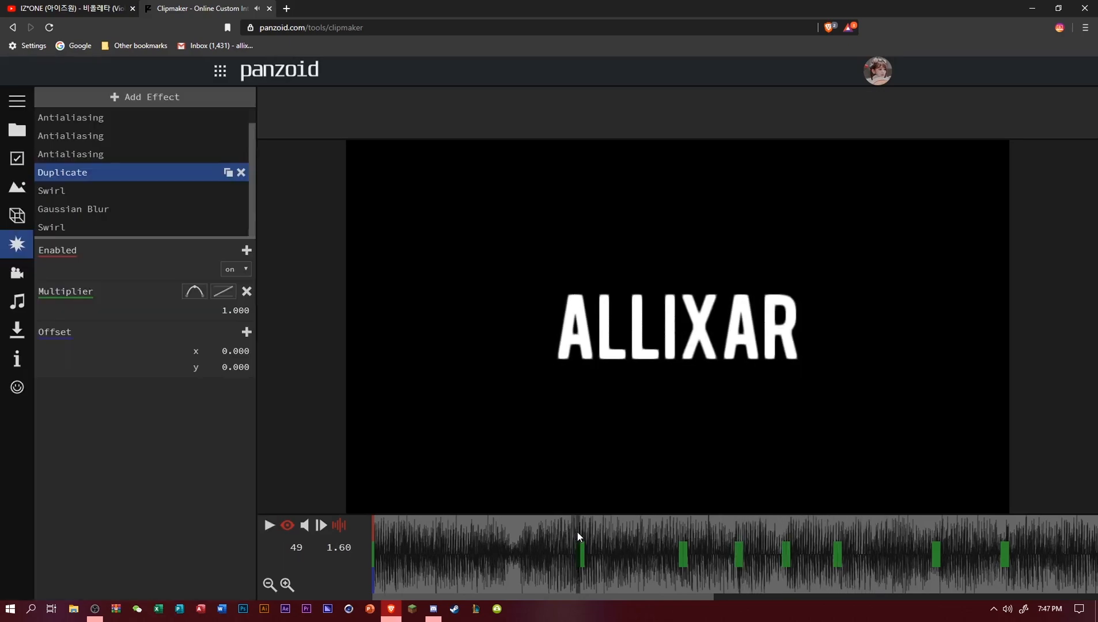
pyautogui.click(7, 272)
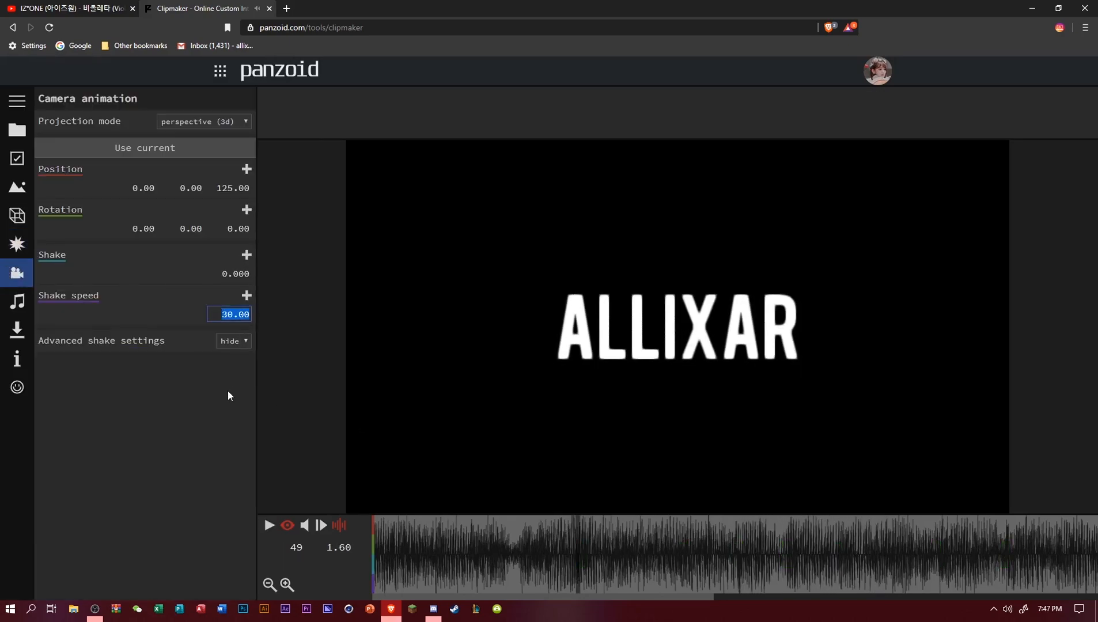
pyautogui.write('4')
pyautogui.click(231, 341)
pyautogui.click(236, 365)
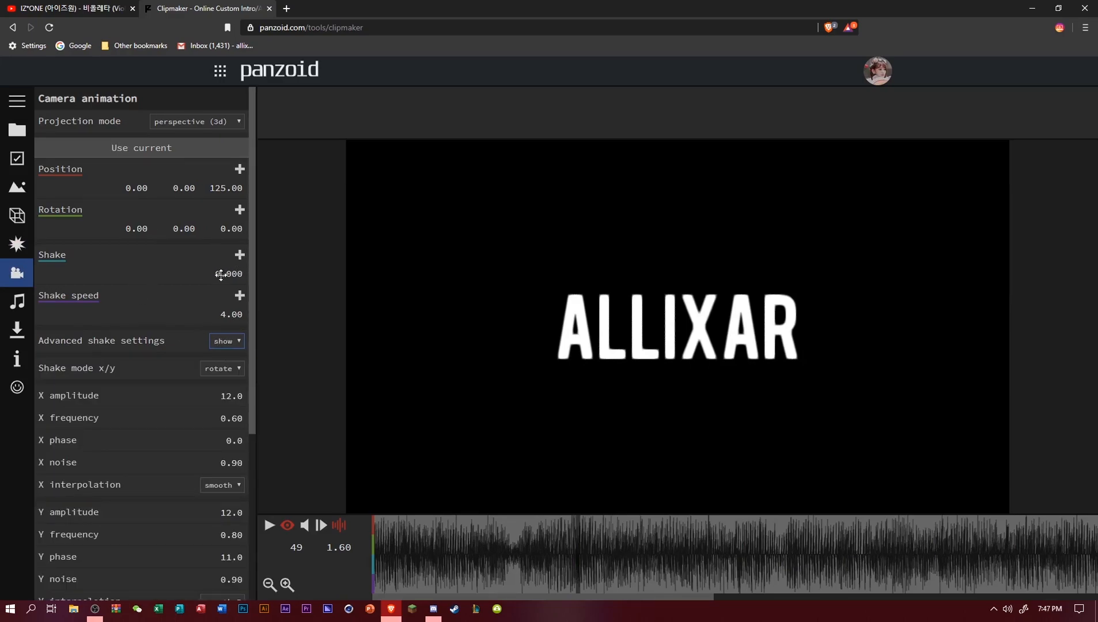
# Keyframe the camera's Shake at frame 49 with value 0 and at frame 50 with a smoothed value of 0.025.
pyautogui.click(246, 255)
pyautogui.click(583, 538)
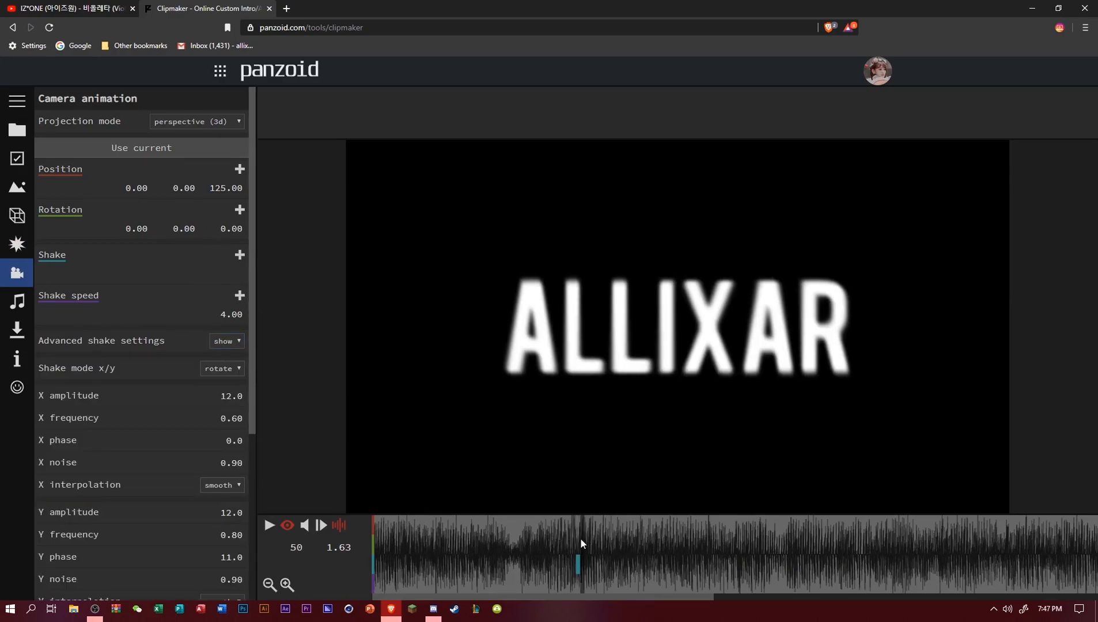
pyautogui.click(239, 255)
pyautogui.click(235, 269)
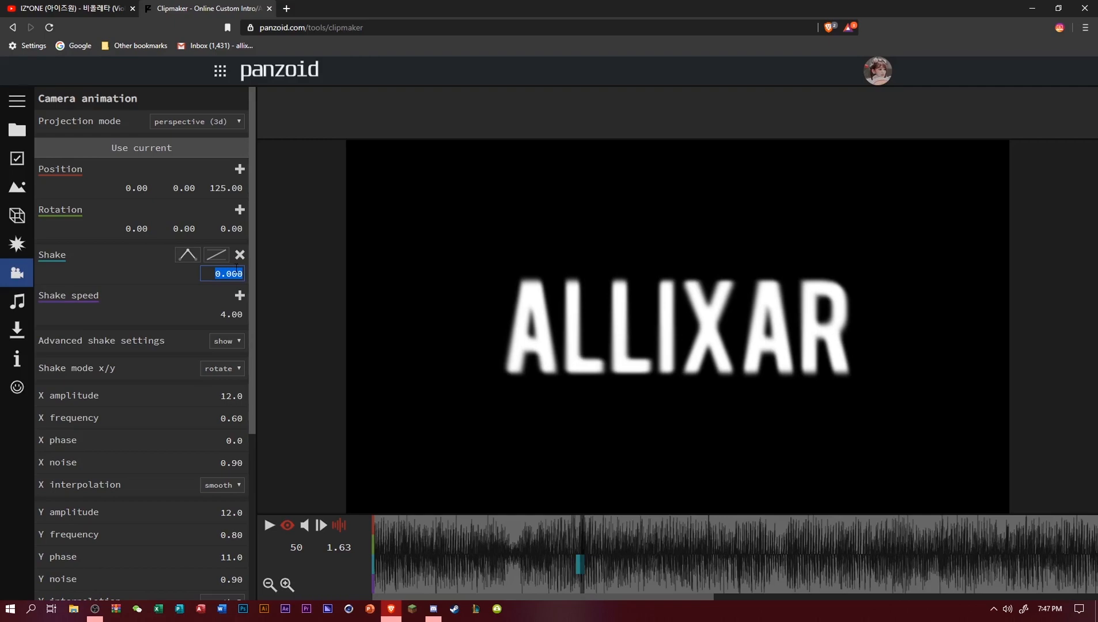
pyautogui.write('0.025')
pyautogui.press('Return')
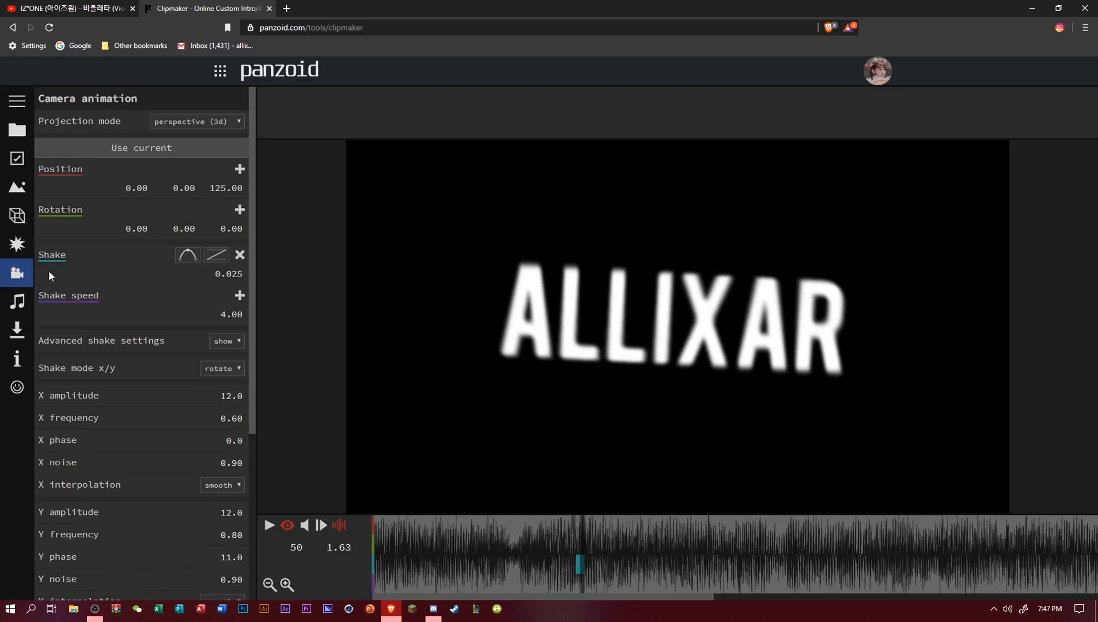
# Copy the camera's Shake keyframe pair to the Duplicate effect's next two keyframe positions, at frames 73 and 86.
pyautogui.click(16, 245)
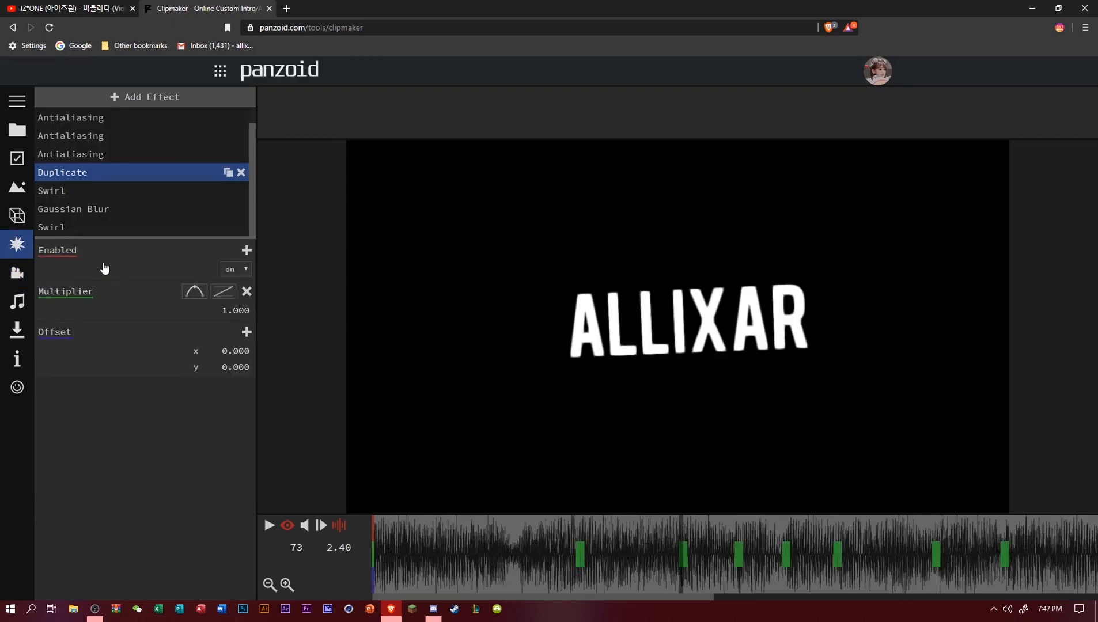
pyautogui.click(17, 274)
pyautogui.moveTo(599, 570); pyautogui.dragTo(681, 572)
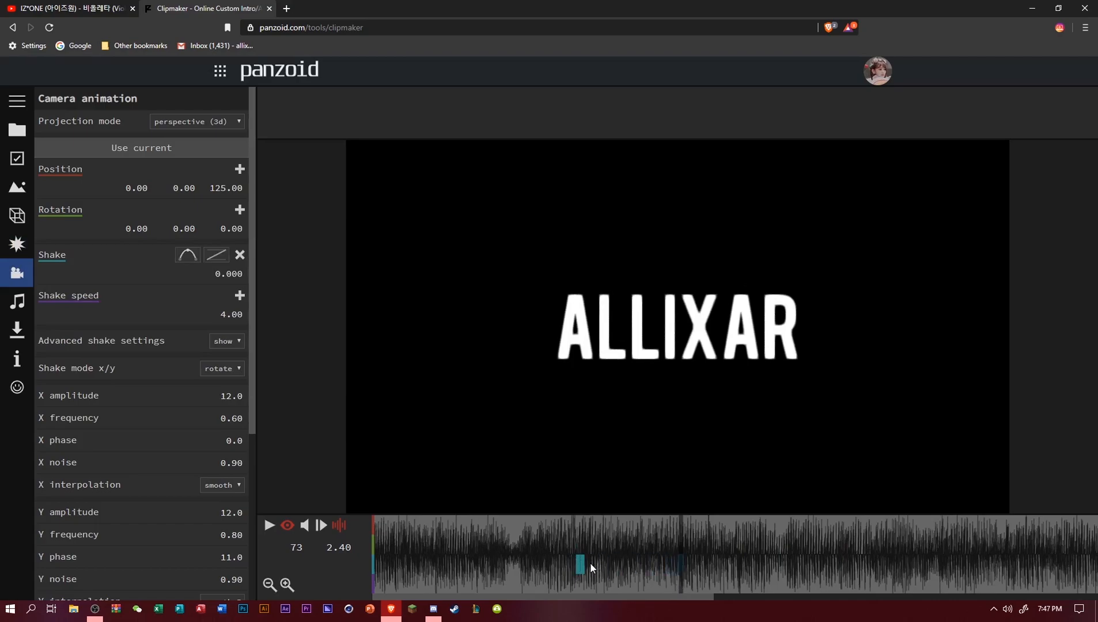
pyautogui.moveTo(583, 563); pyautogui.dragTo(685, 582)
pyautogui.click(17, 244)
pyautogui.click(737, 535)
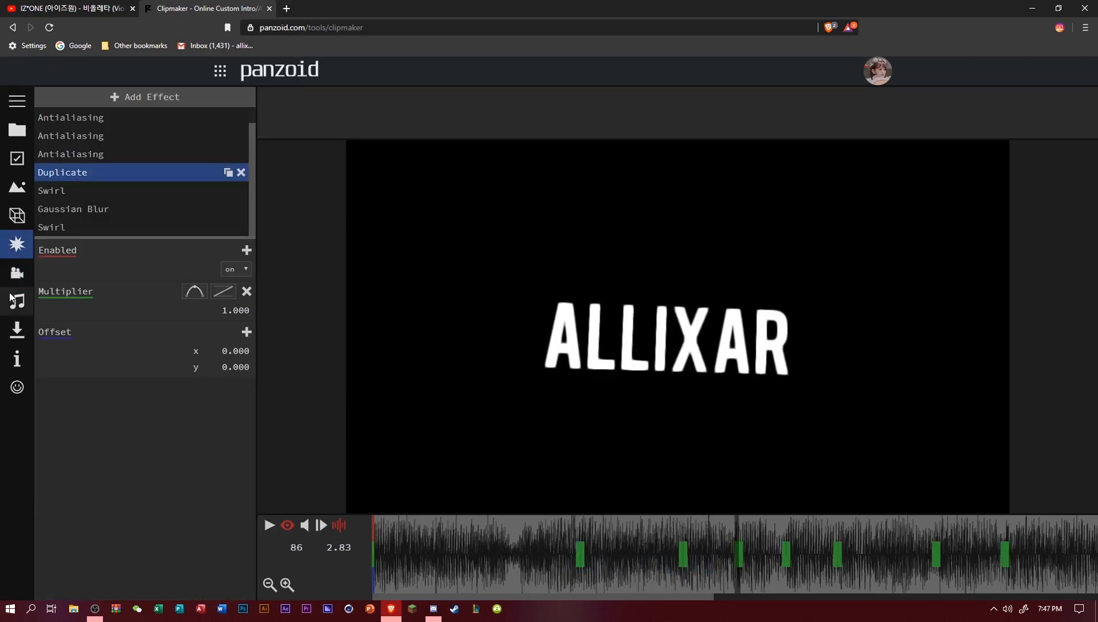
pyautogui.click(17, 273)
pyautogui.moveTo(681, 562); pyautogui.dragTo(743, 582)
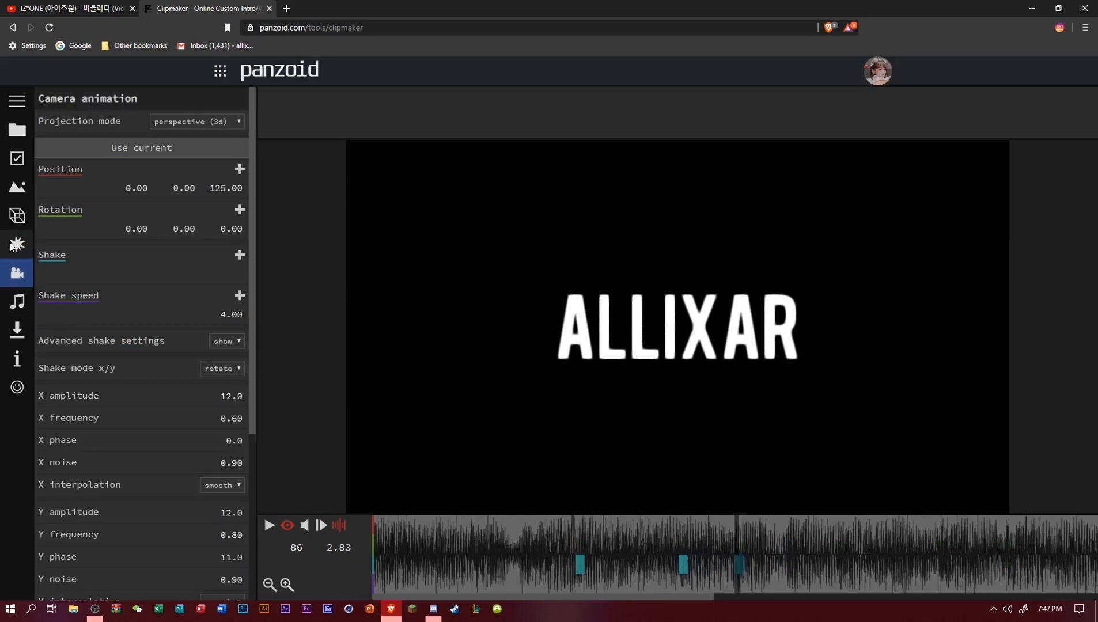
# Copy the camera's Shake keyframe pair to the Duplicate effect's keyframe position at frame 97.
pyautogui.click(16, 244)
pyautogui.click(784, 534)
pyautogui.click(16, 274)
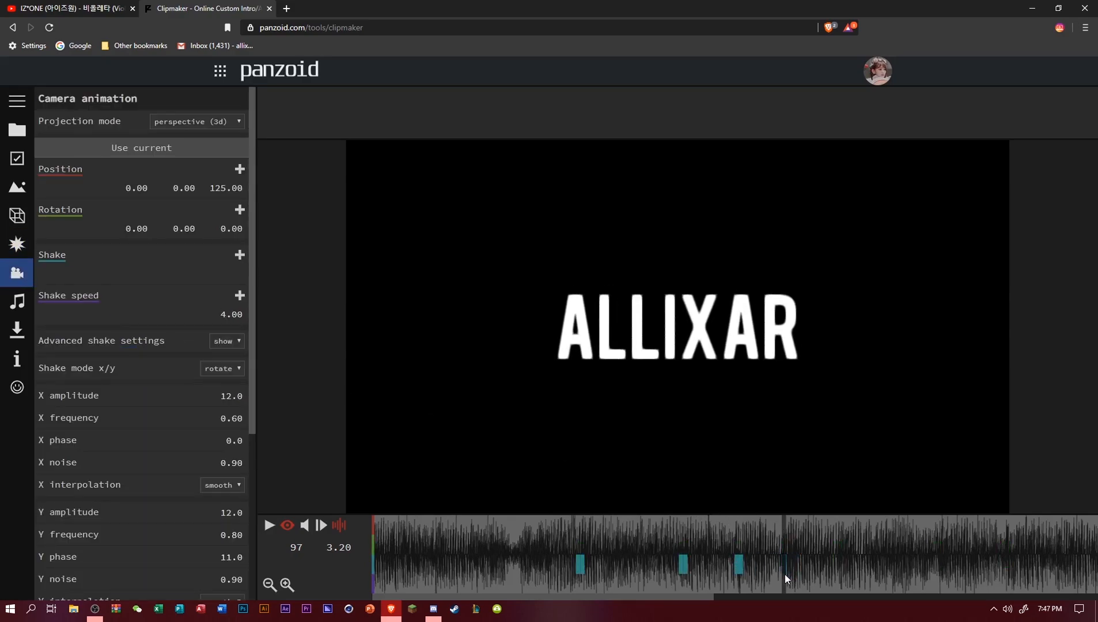
pyautogui.click(740, 564)
pyautogui.click(794, 578)
# Move the second keyframe of the Shake pair starting at frame 97 to frame 98, checking it against the Duplicate effect's keyframes.
pyautogui.click(4, 257)
pyautogui.click(835, 530)
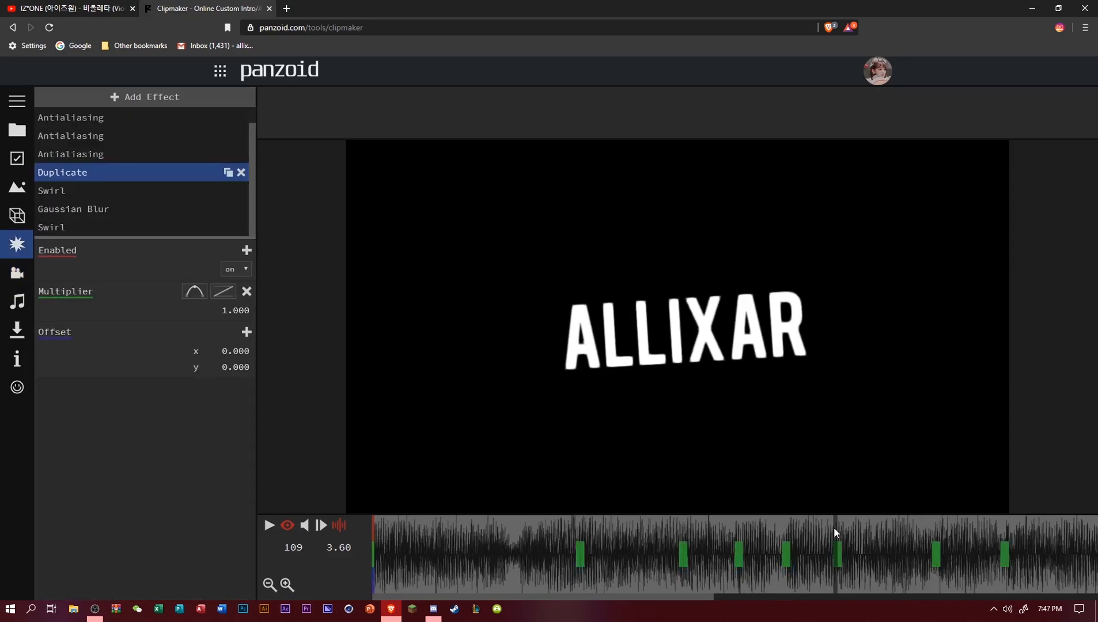
pyautogui.click(3, 272)
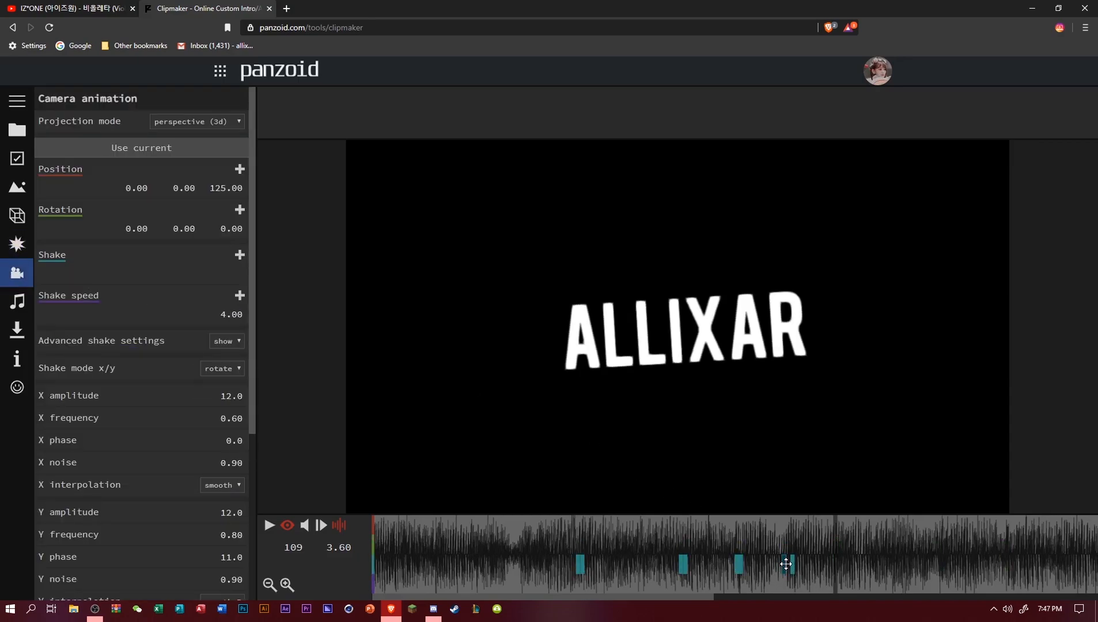
pyautogui.click(13, 245)
pyautogui.click(13, 272)
pyautogui.click(787, 567)
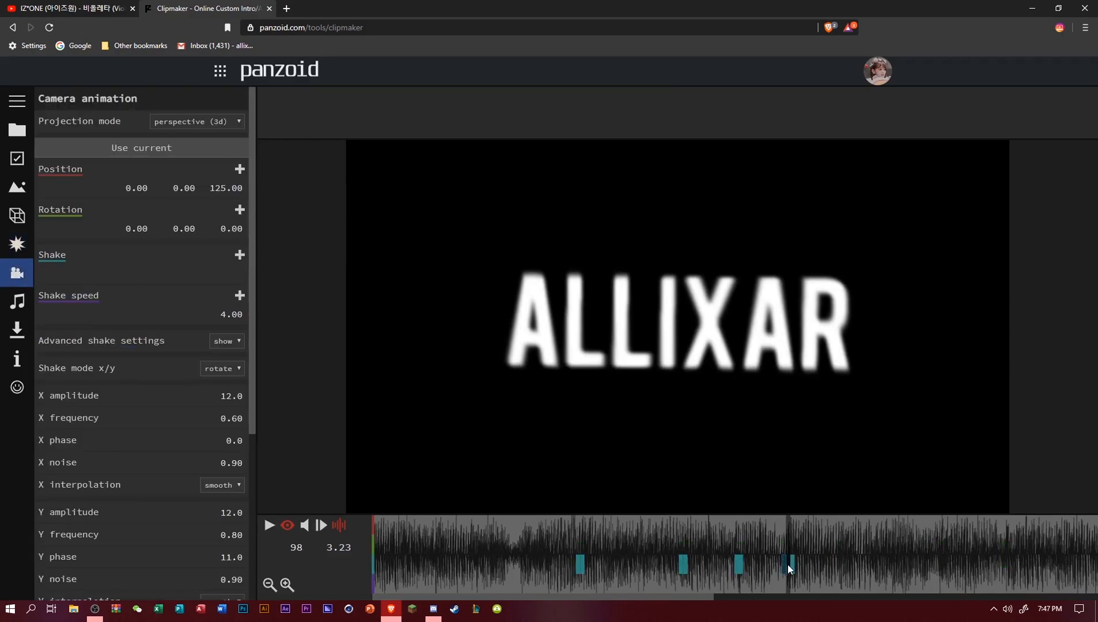
pyautogui.moveTo(790, 564); pyautogui.dragTo(788, 564)
pyautogui.click(12, 246)
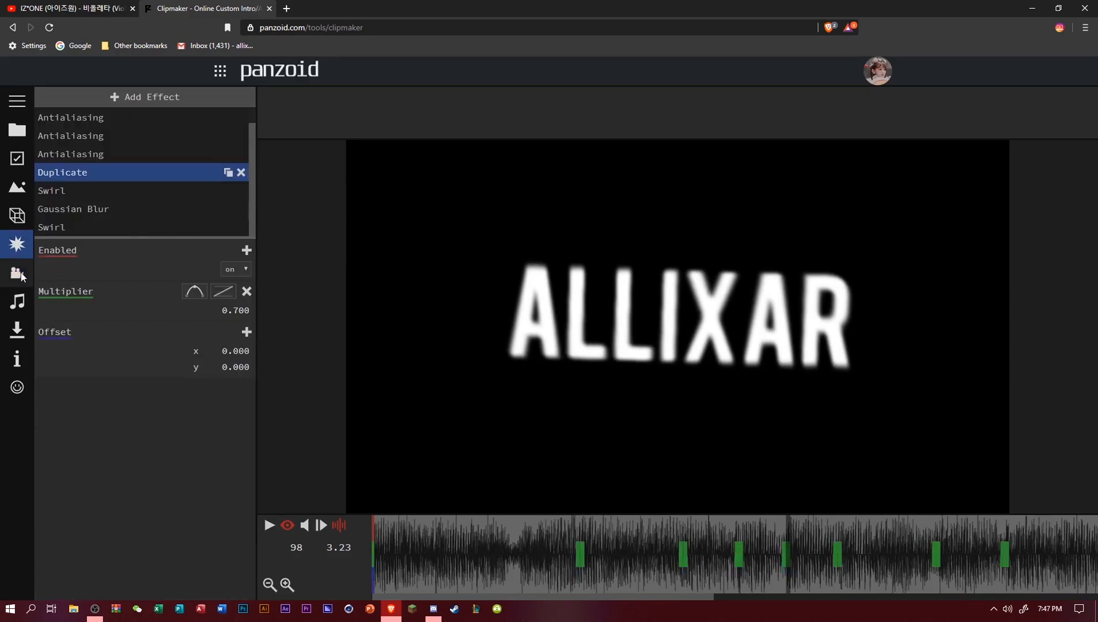
pyautogui.click(12, 271)
# Copy the Shake keyframe pair from frame 97 to the Duplicate effect's keyframe position at frame 109.
pyautogui.click(17, 244)
pyautogui.click(835, 544)
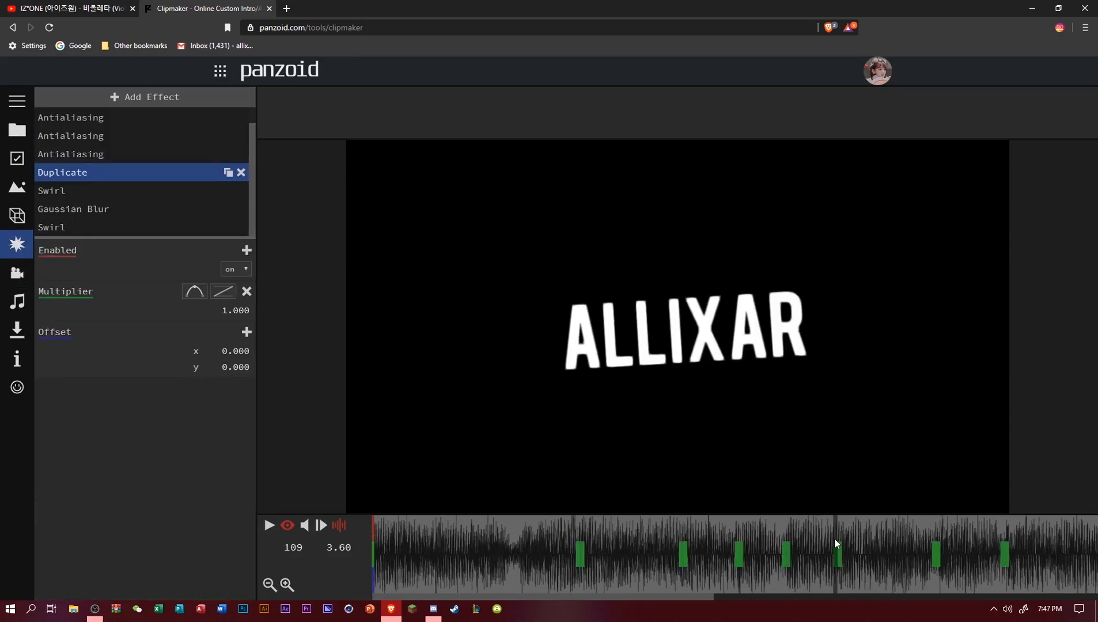
pyautogui.click(30, 278)
pyautogui.moveTo(785, 562); pyautogui.dragTo(840, 581)
# Copy the Shake keyframe pair from frame 109 to the Duplicate effect's keyframe position at frame 132.
pyautogui.moveTo(708, 598); pyautogui.dragTo(827, 597)
pyautogui.click(17, 244)
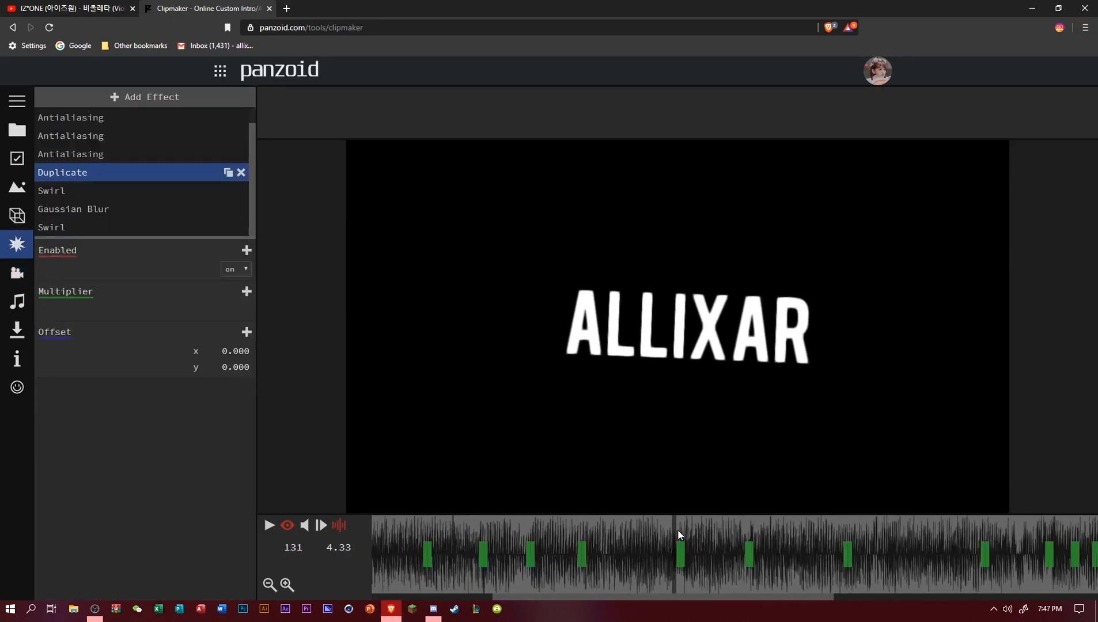
pyautogui.click(13, 271)
pyautogui.click(285, 587)
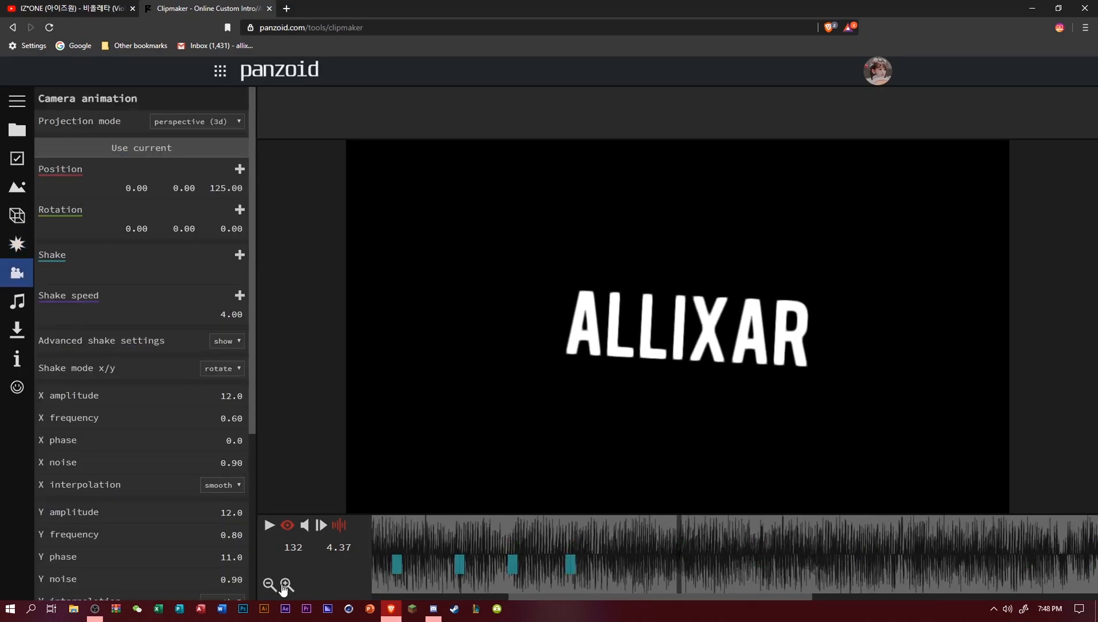
pyautogui.click(283, 587)
pyautogui.click(270, 587)
pyautogui.click(270, 588)
pyautogui.click(270, 587)
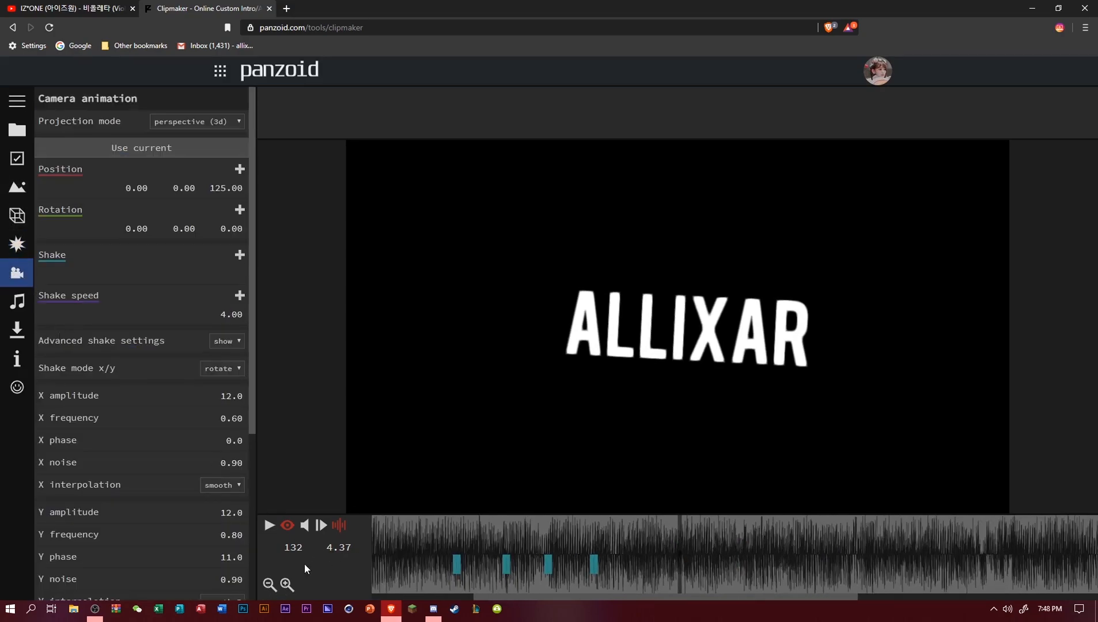
pyautogui.click(271, 586)
pyautogui.click(271, 586)
pyautogui.click(17, 244)
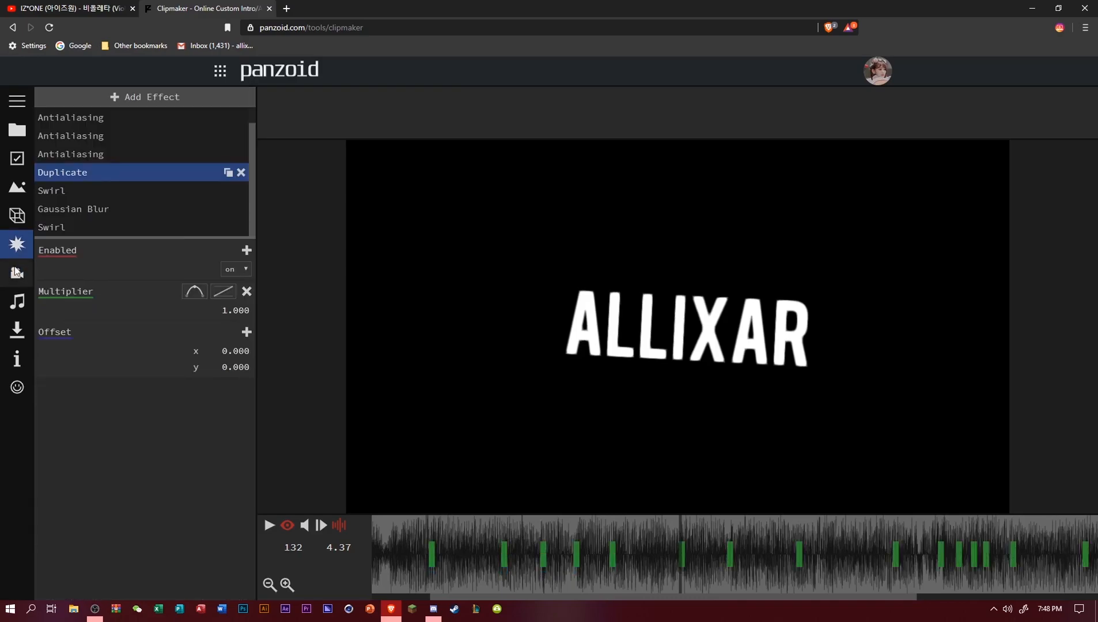
pyautogui.click(17, 271)
pyautogui.moveTo(666, 576); pyautogui.dragTo(679, 576)
pyautogui.moveTo(614, 562); pyautogui.dragTo(681, 582)
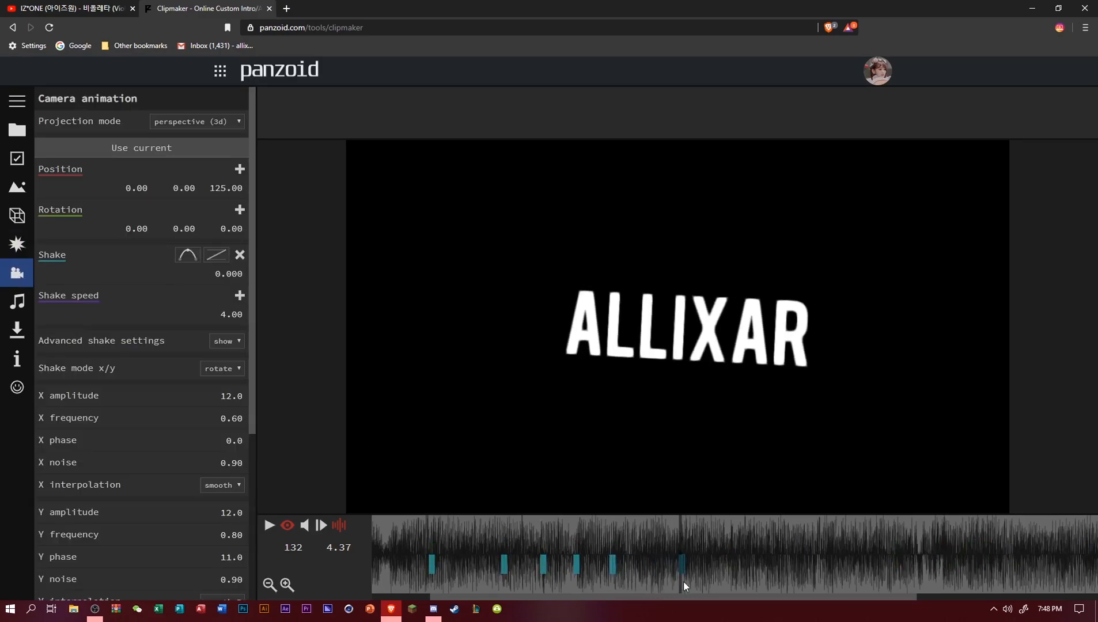
# Copy the camera's Shake keyframe pair to the Duplicate effect's following keyframe positions, at frames 148 and 171.
pyautogui.click(17, 244)
pyautogui.click(730, 527)
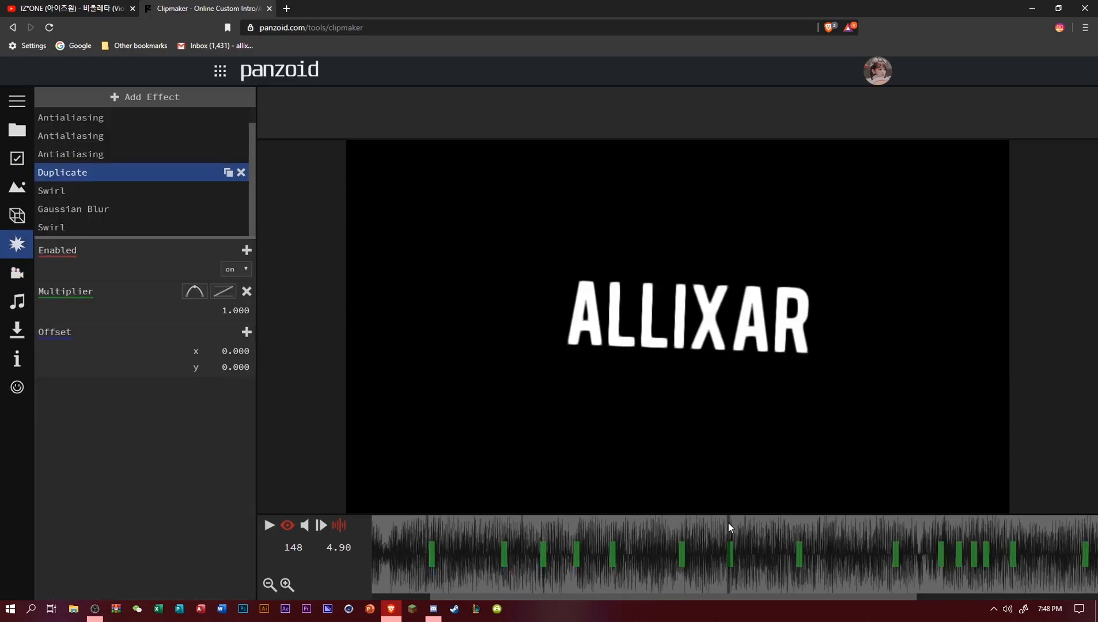
pyautogui.click(17, 273)
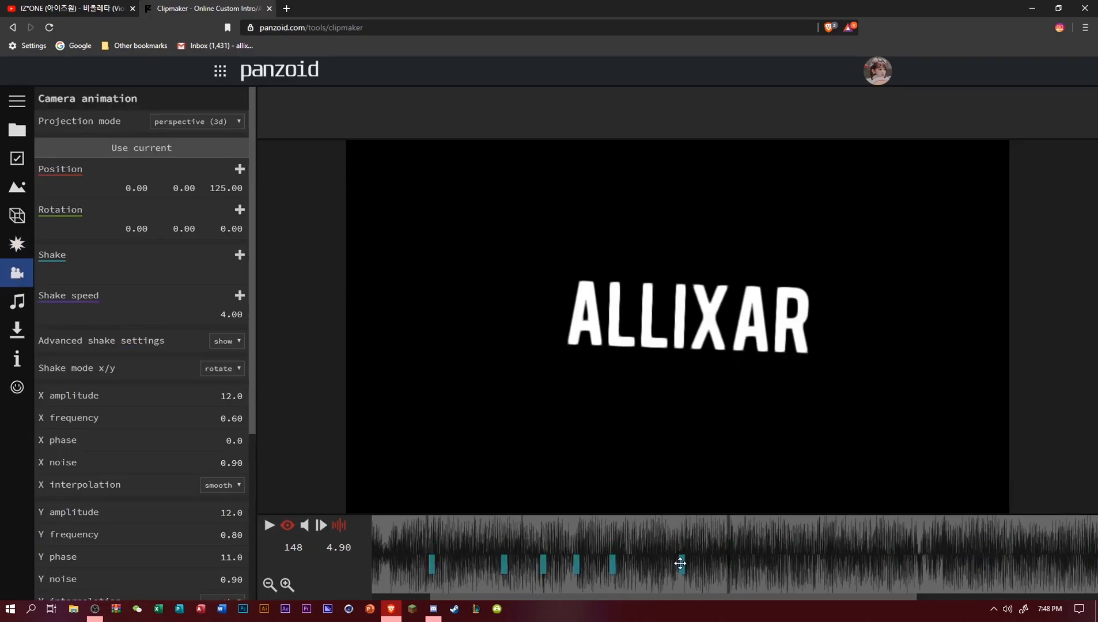
pyautogui.moveTo(681, 564); pyautogui.dragTo(732, 584)
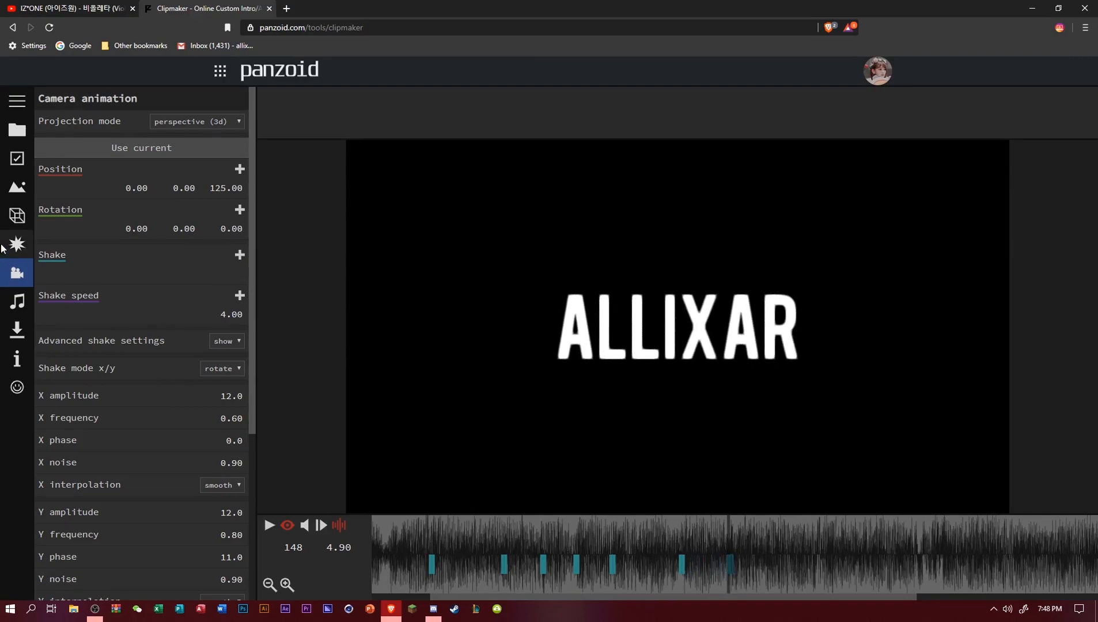
pyautogui.click(3, 248)
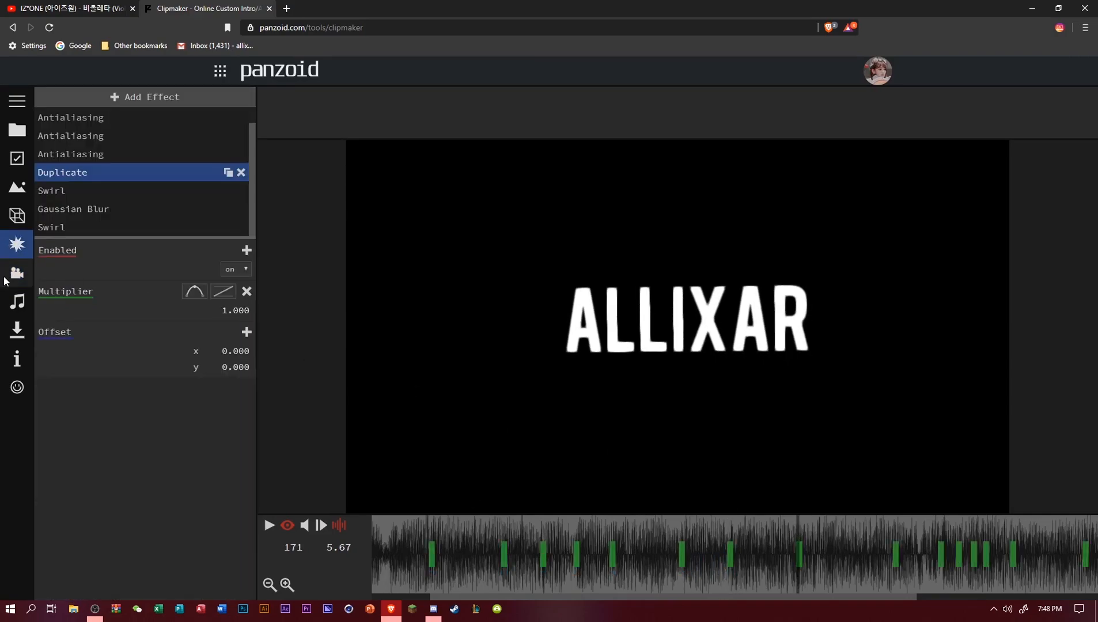
pyautogui.click(5, 279)
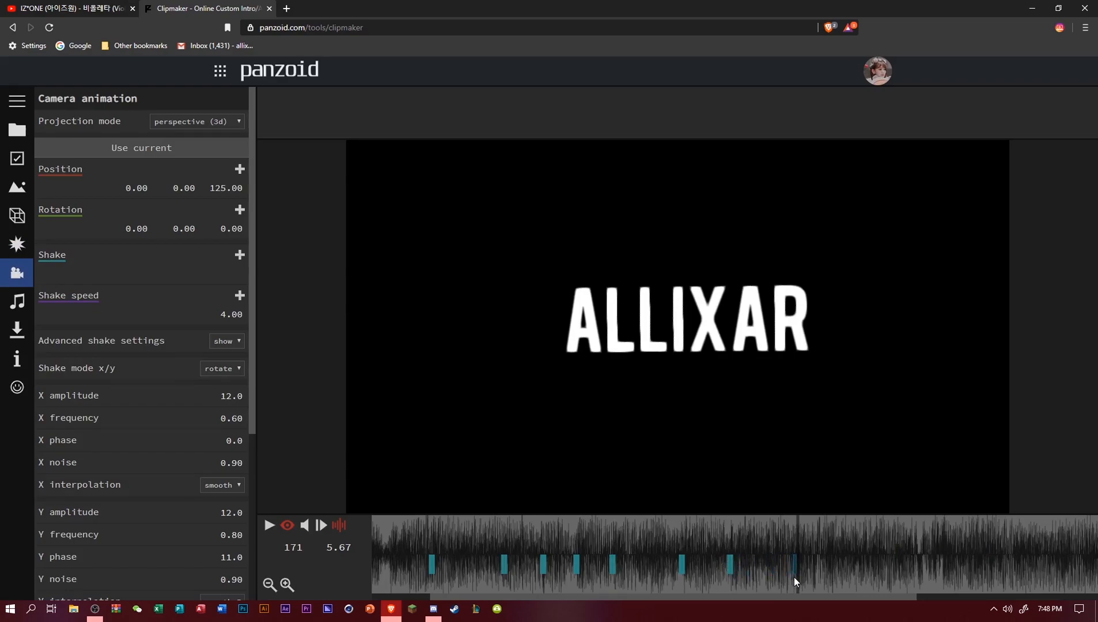
pyautogui.click(733, 567)
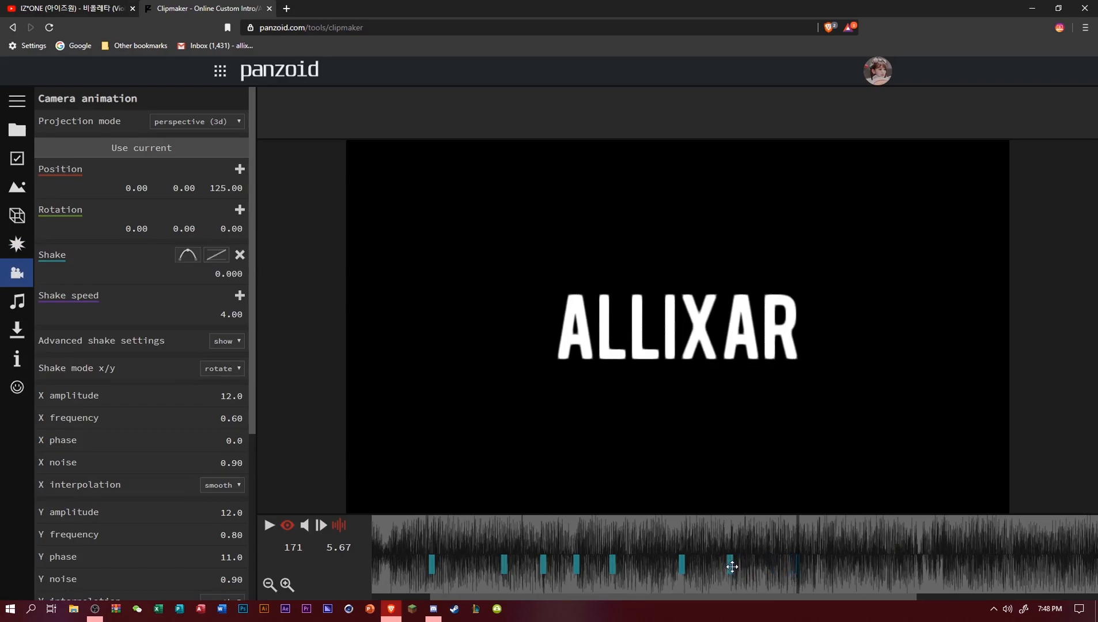
pyautogui.click(801, 582)
# Copy the Shake keyframe pair from frame 171 to the Duplicate effect's keyframe at frame 203 and check its second keyframe at frame 204.
pyautogui.click(13, 253)
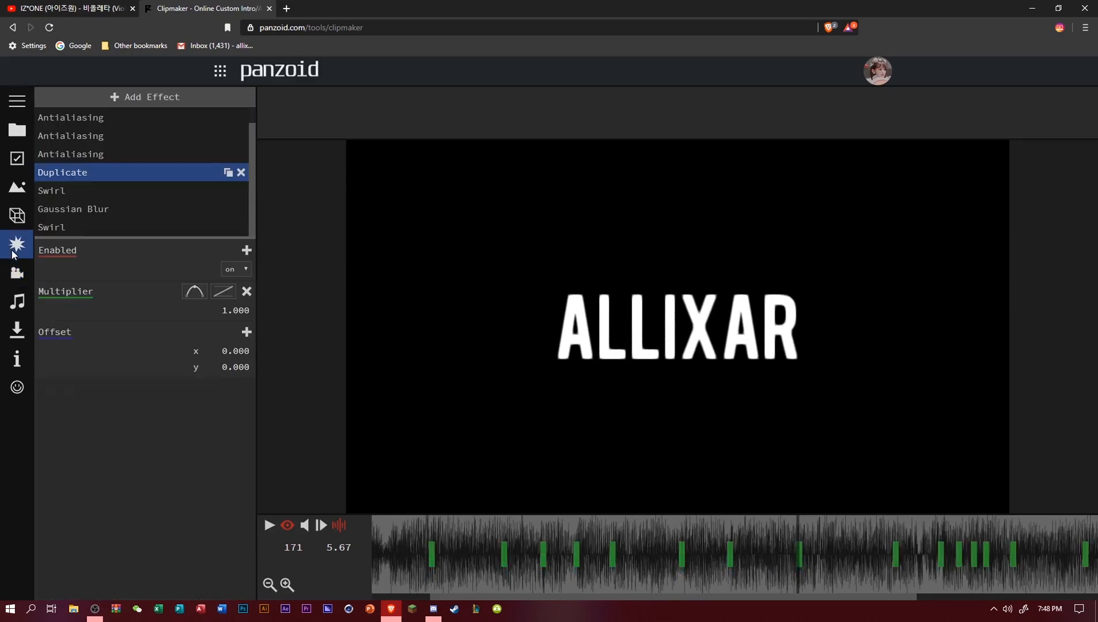
pyautogui.moveTo(877, 522); pyautogui.dragTo(894, 531)
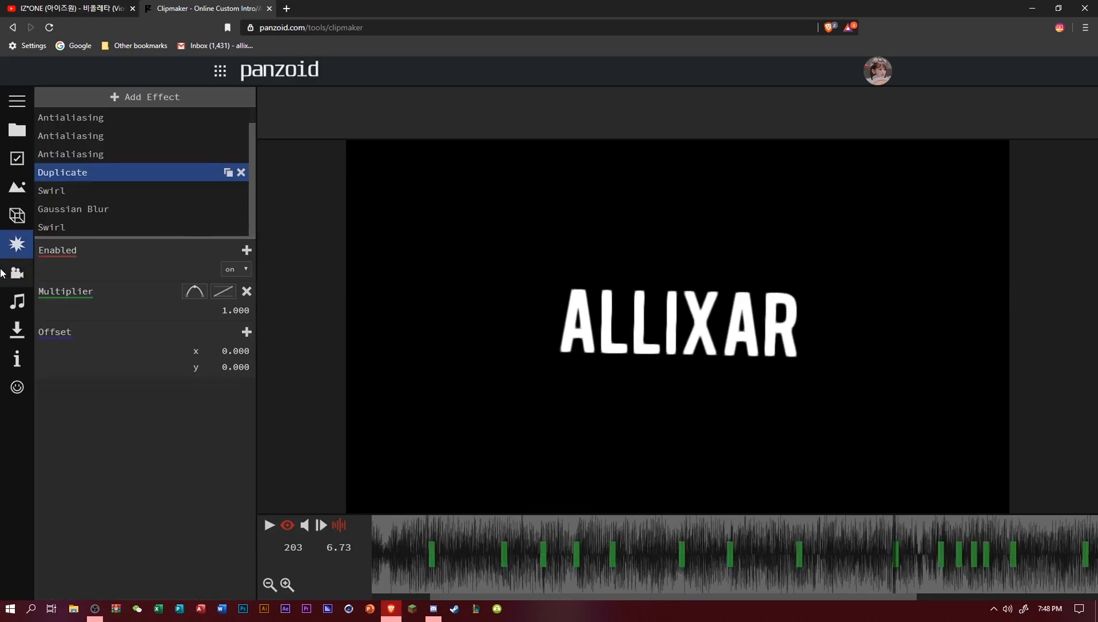
pyautogui.click(17, 273)
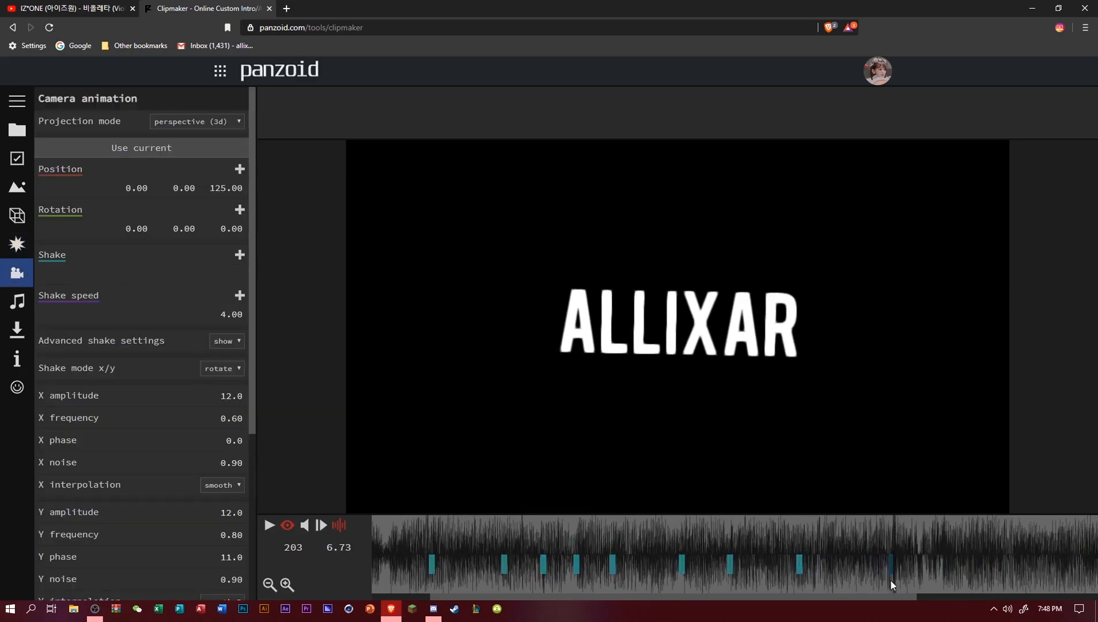
pyautogui.click(801, 567)
pyautogui.moveTo(802, 570); pyautogui.dragTo(897, 587)
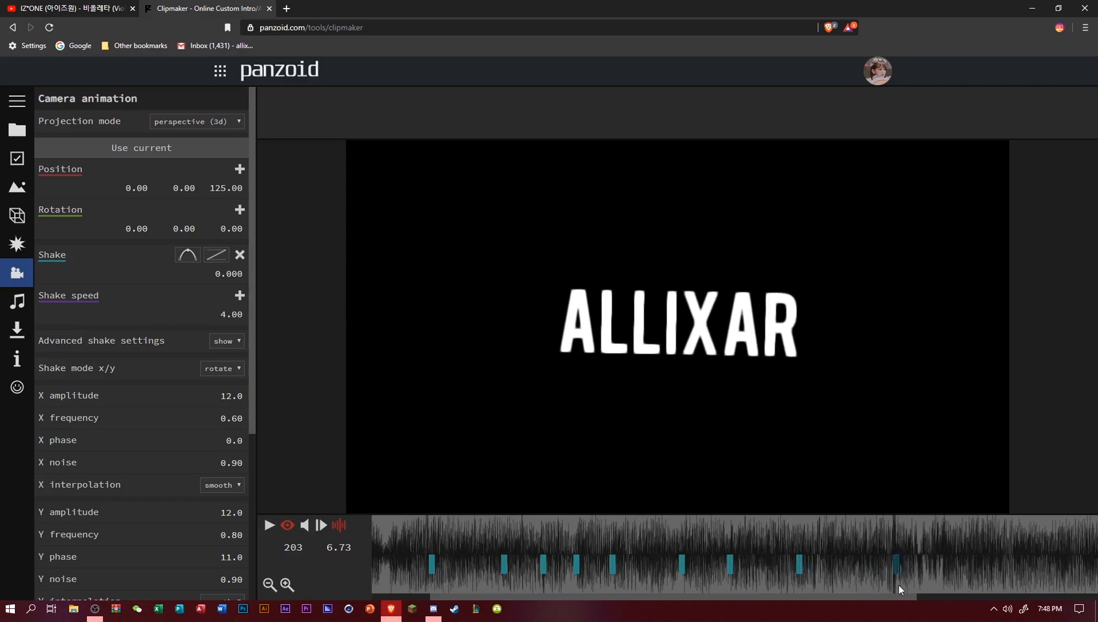
pyautogui.click(897, 569)
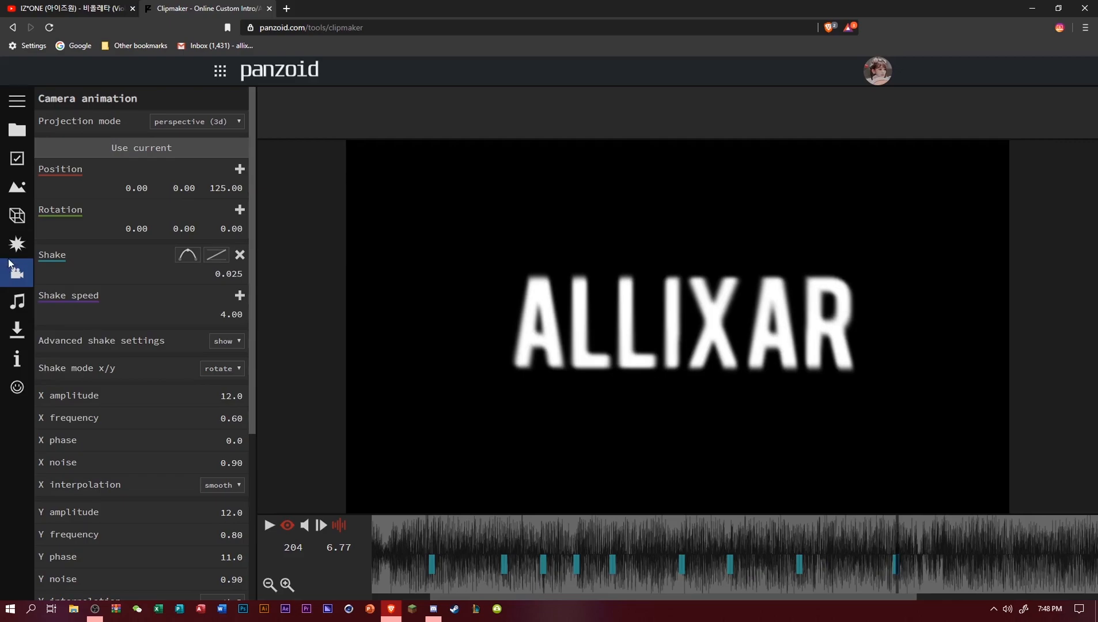
# Copy the Shake keyframe pair from frame 203 to the Duplicate effect's keyframe position at frame 218.
pyautogui.click(16, 244)
pyautogui.click(942, 528)
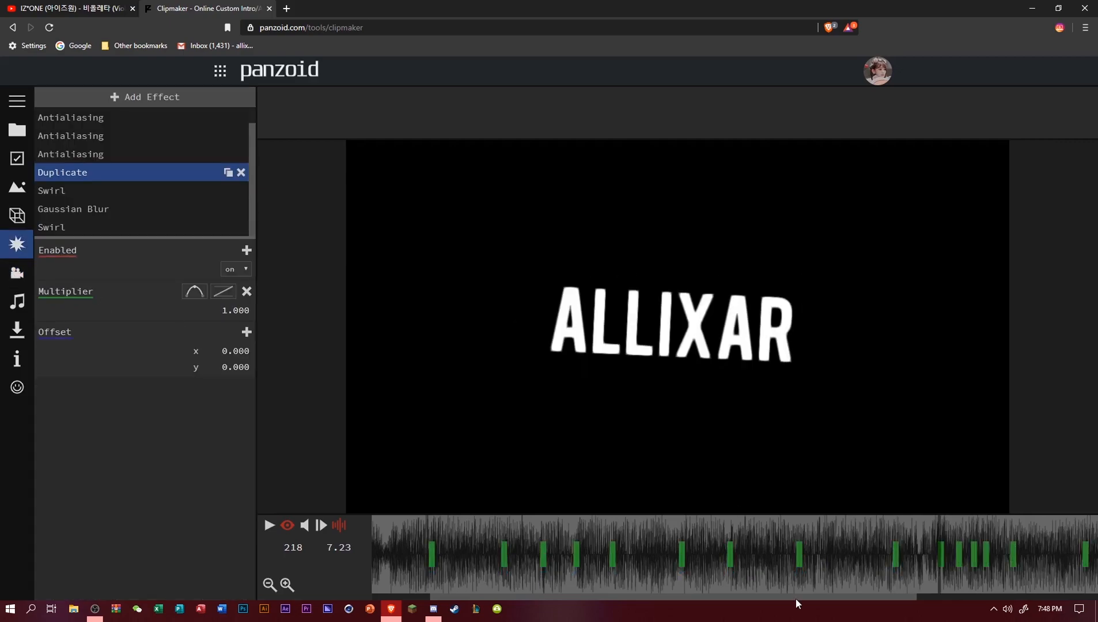
pyautogui.moveTo(797, 598); pyautogui.dragTo(955, 596)
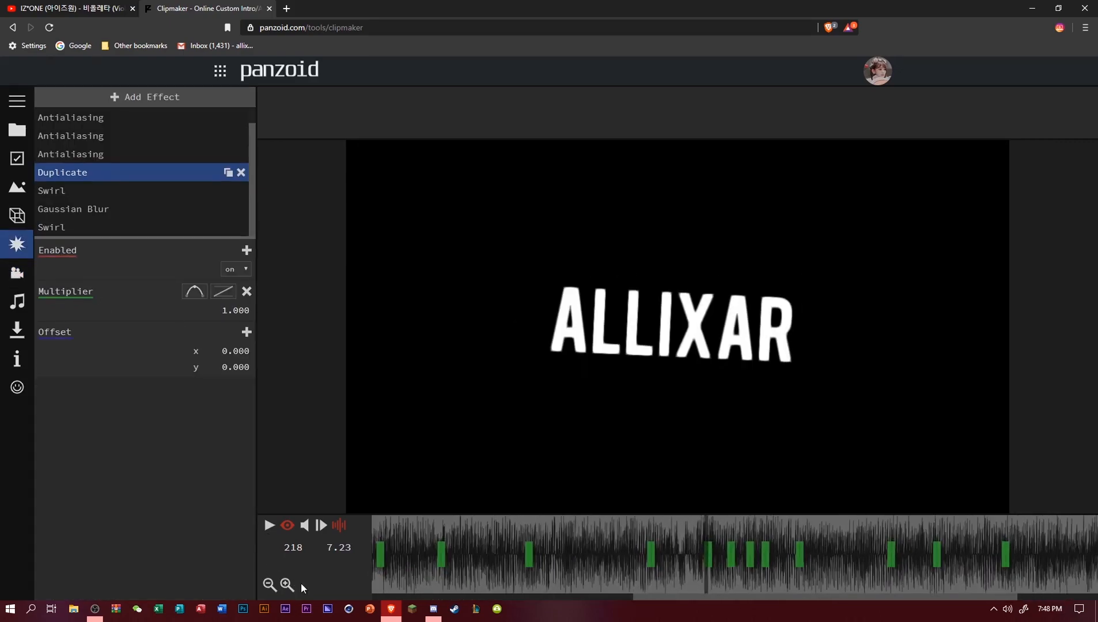
pyautogui.click(17, 273)
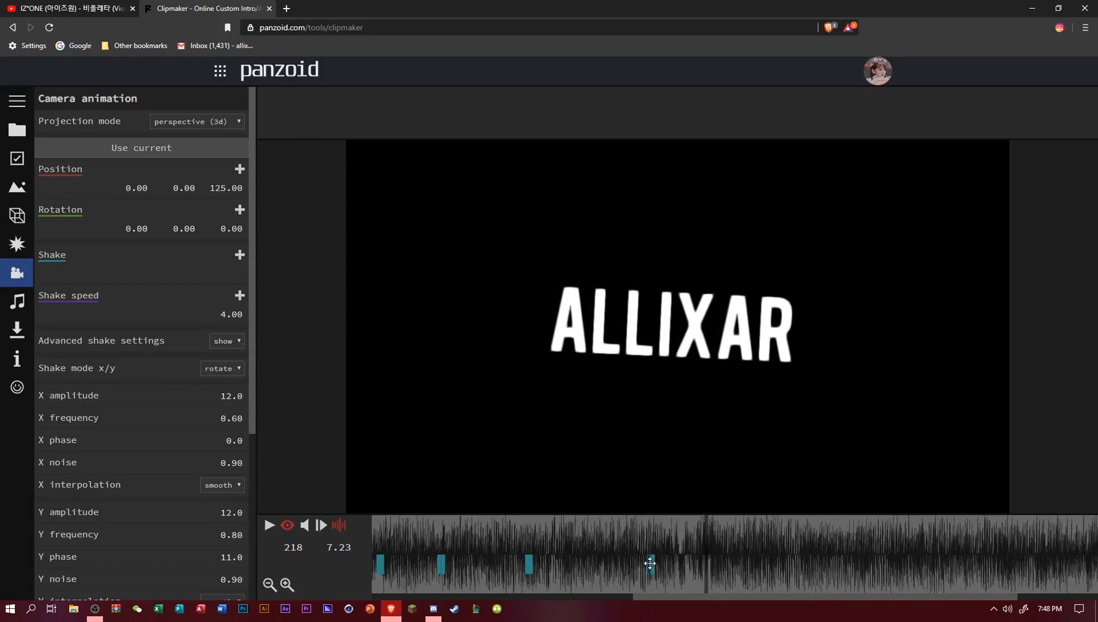
pyautogui.moveTo(650, 564); pyautogui.dragTo(710, 571)
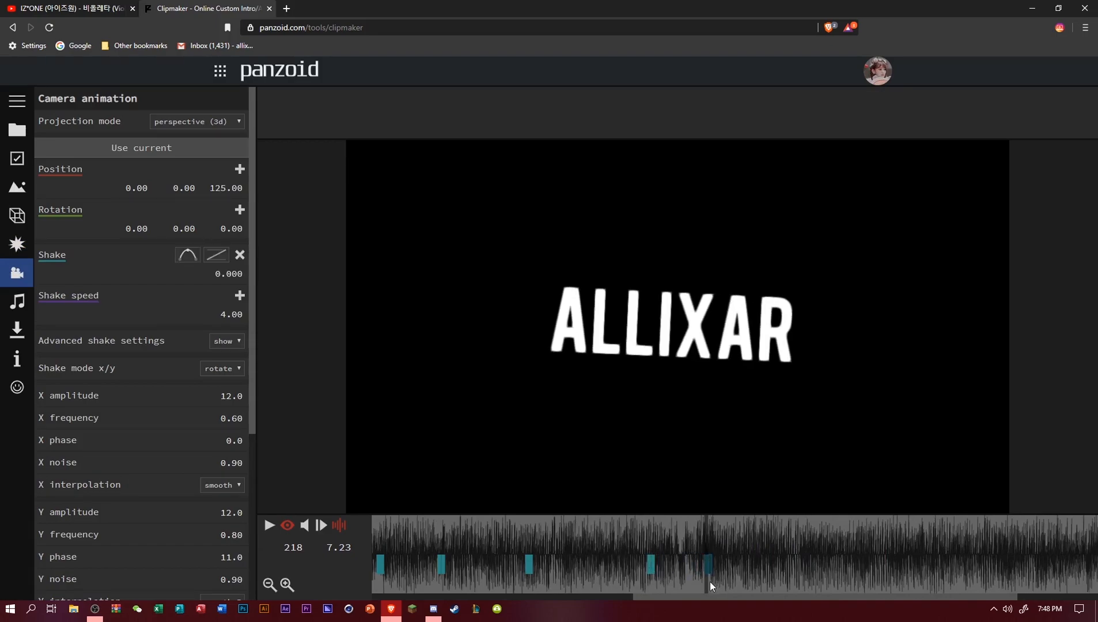
# Copy the camera's Shake keyframe pair from frame 218 to the Duplicate effect's keyframe position at frame 224.
pyautogui.click(16, 301)
pyautogui.click(13, 244)
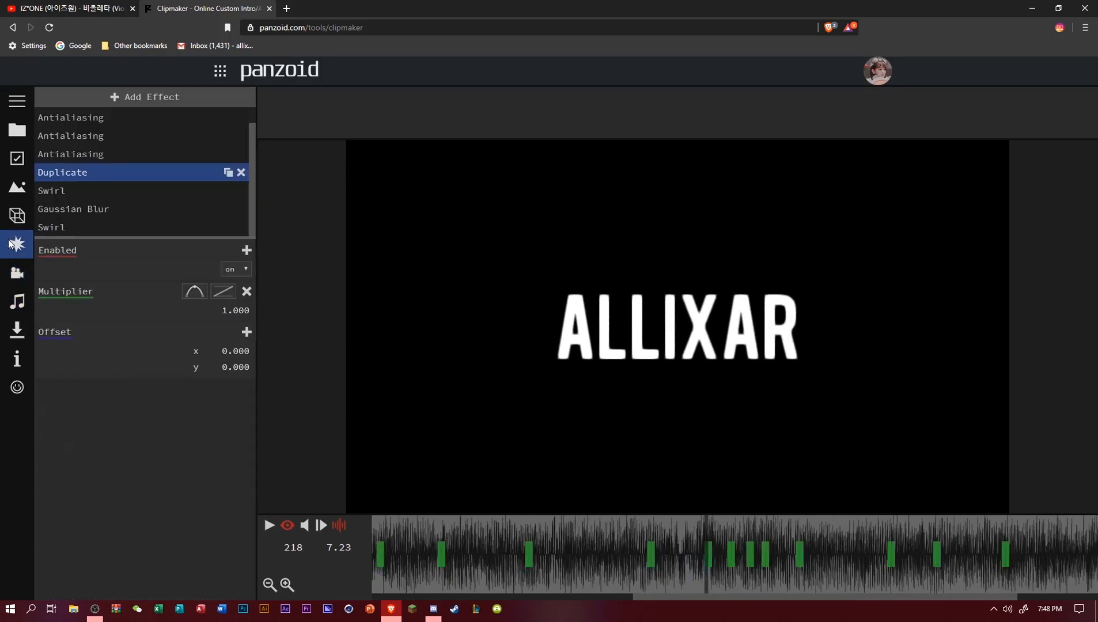
pyautogui.click(732, 533)
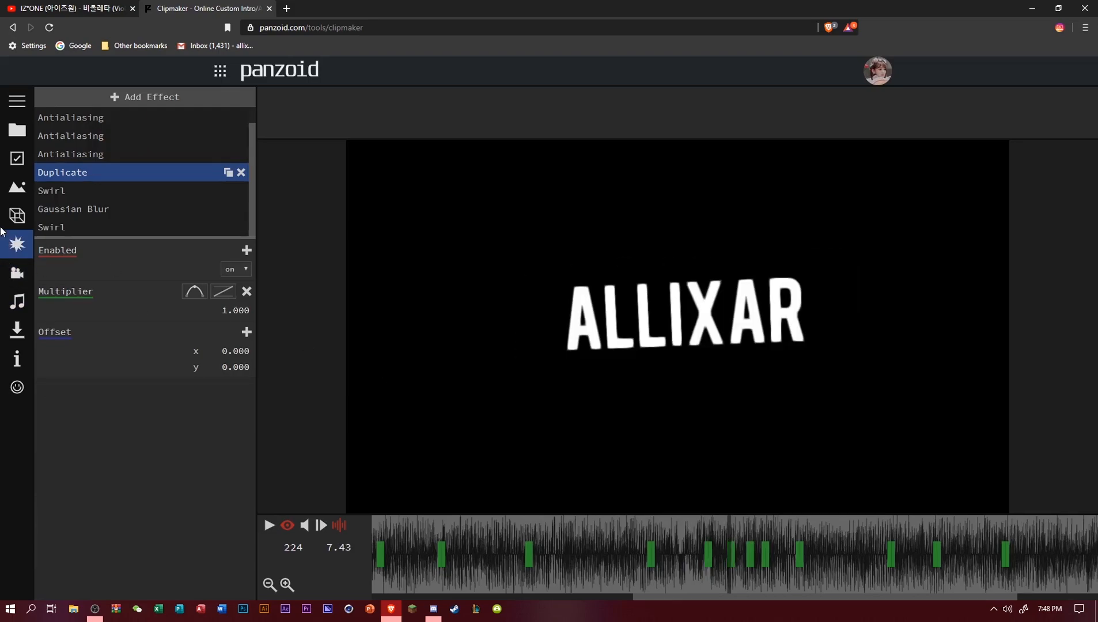
pyautogui.click(17, 273)
pyautogui.moveTo(707, 564); pyautogui.dragTo(733, 577)
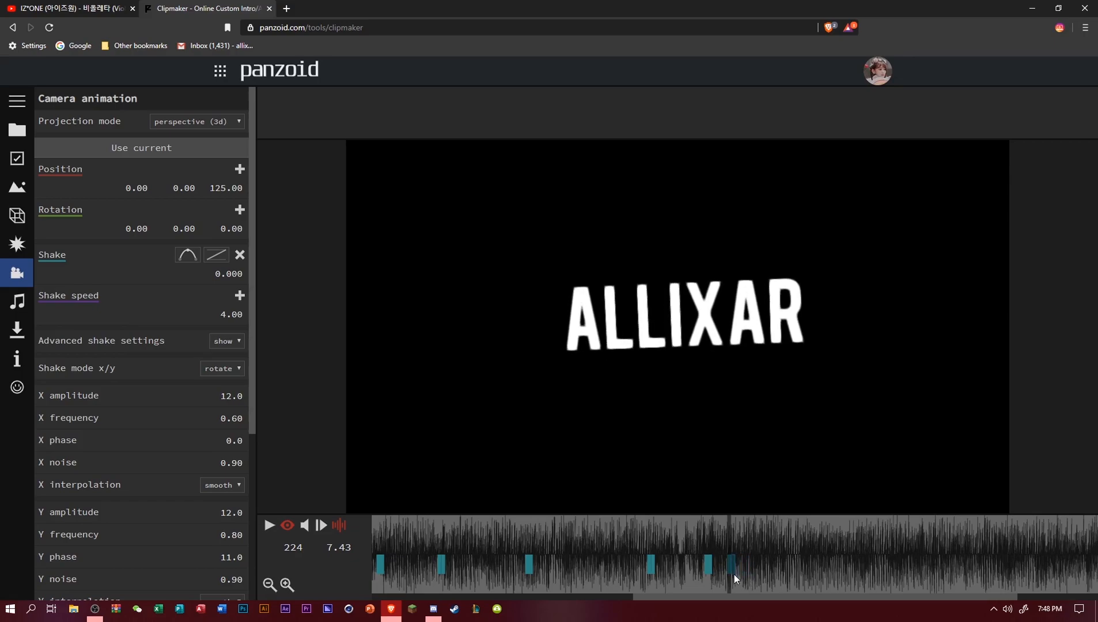
# Copy the Shake keyframe pair from frame 224 to the Duplicate effect's keyframe position at frame 229.
pyautogui.click(14, 245)
pyautogui.moveTo(745, 529); pyautogui.dragTo(749, 529)
pyautogui.click(21, 277)
pyautogui.click(728, 564)
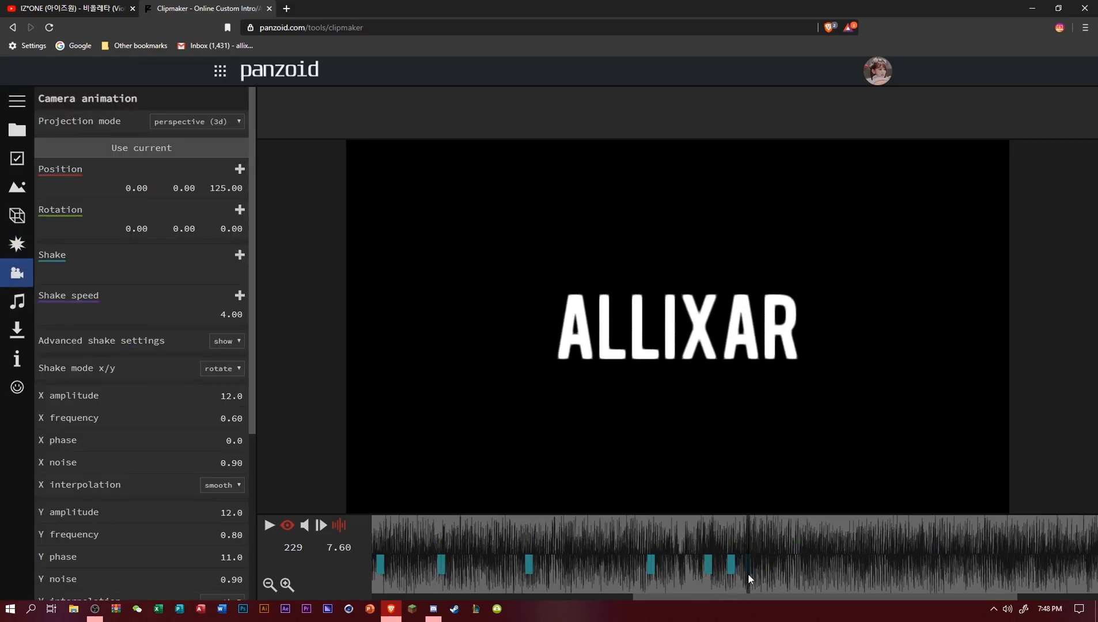
pyautogui.click(735, 565)
pyautogui.moveTo(748, 568); pyautogui.dragTo(751, 576)
# Copy the camera's Shake keyframe pair to the Duplicate effect's following keyframe positions, at frames 233 and 242.
pyautogui.click(15, 245)
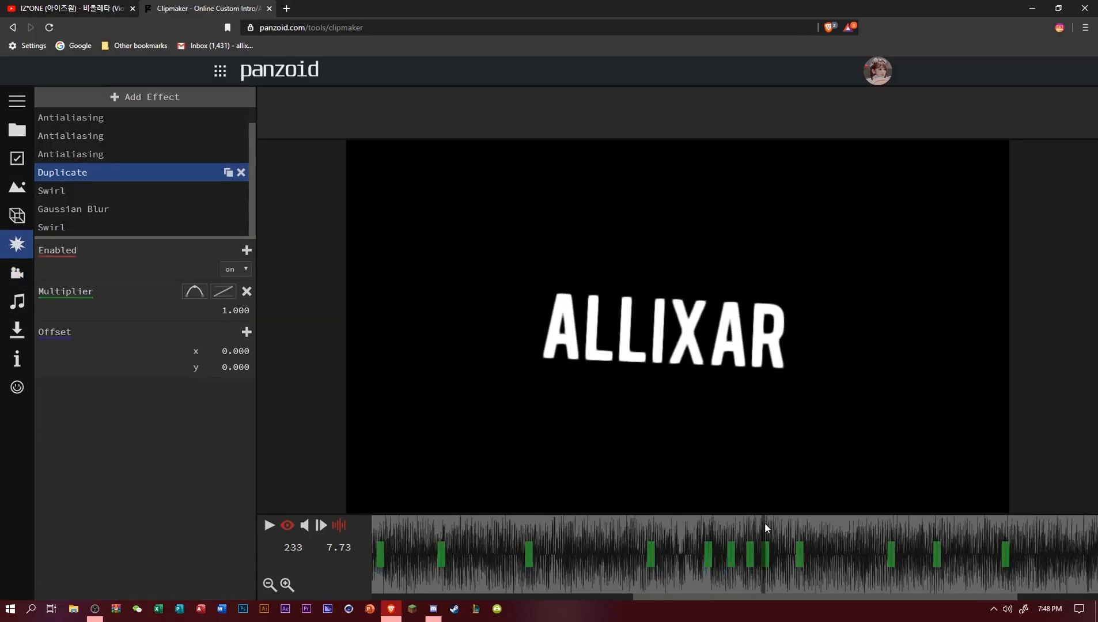
pyautogui.click(17, 272)
pyautogui.moveTo(750, 566); pyautogui.dragTo(767, 572)
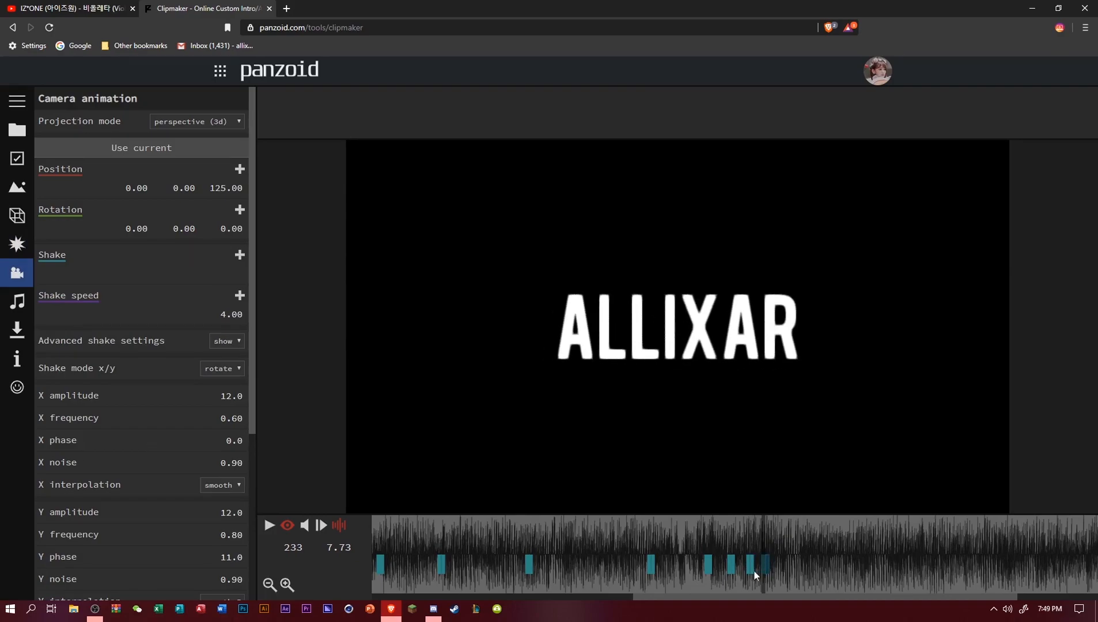
pyautogui.click(17, 250)
pyautogui.click(798, 525)
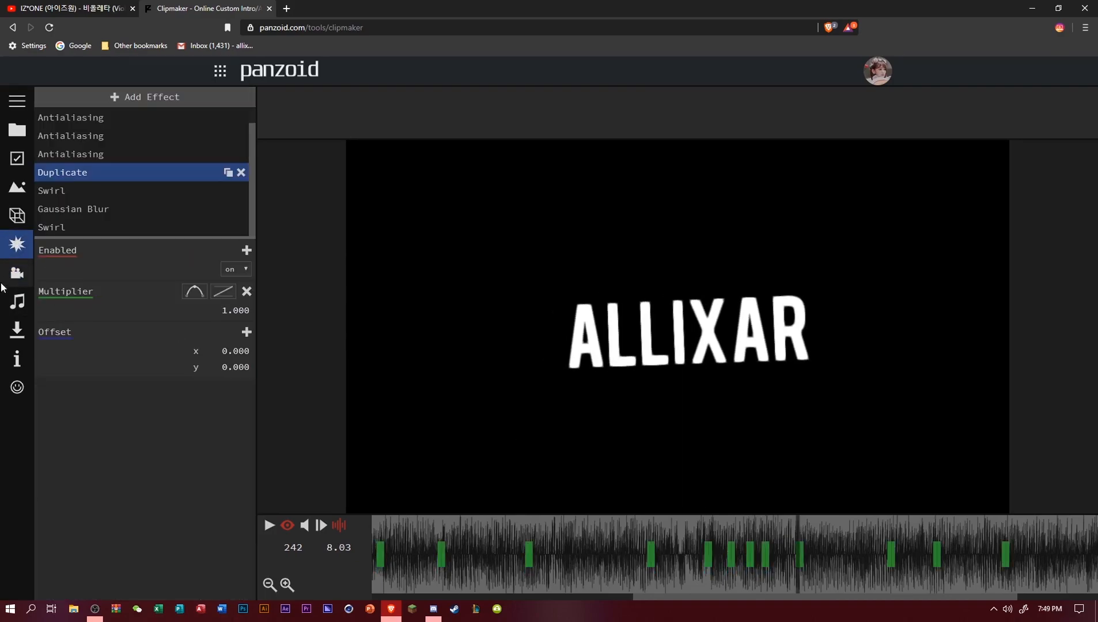
pyautogui.click(6, 283)
pyautogui.moveTo(764, 561); pyautogui.dragTo(800, 576)
# Copy the Shake keyframe pair from frame 242 to the Duplicate effect's keyframe position at frame 266.
pyautogui.click(17, 244)
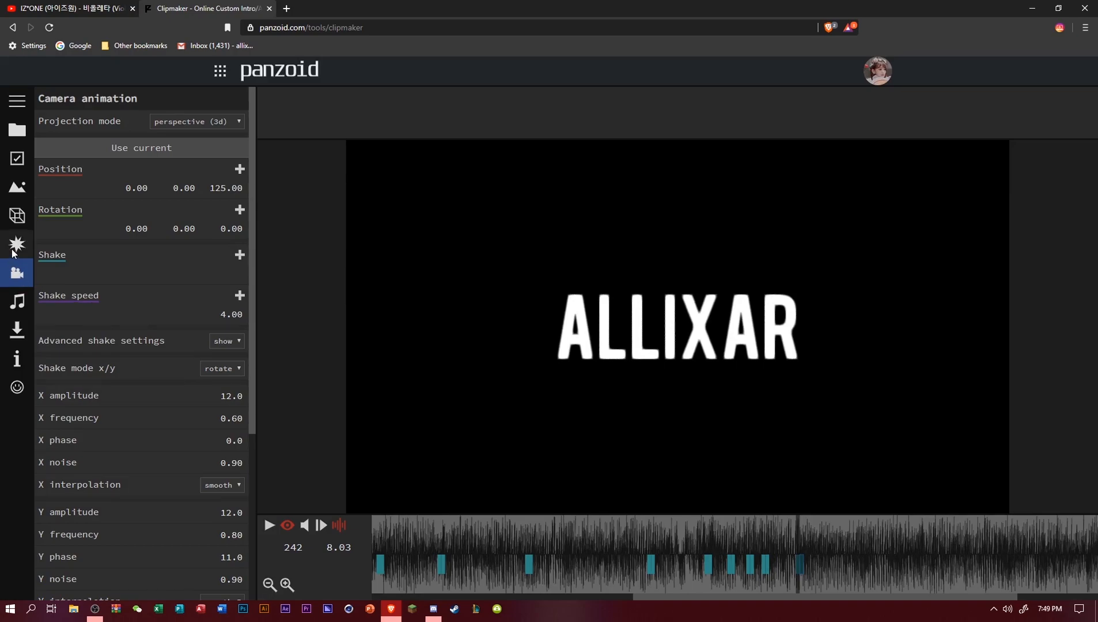
pyautogui.click(888, 552)
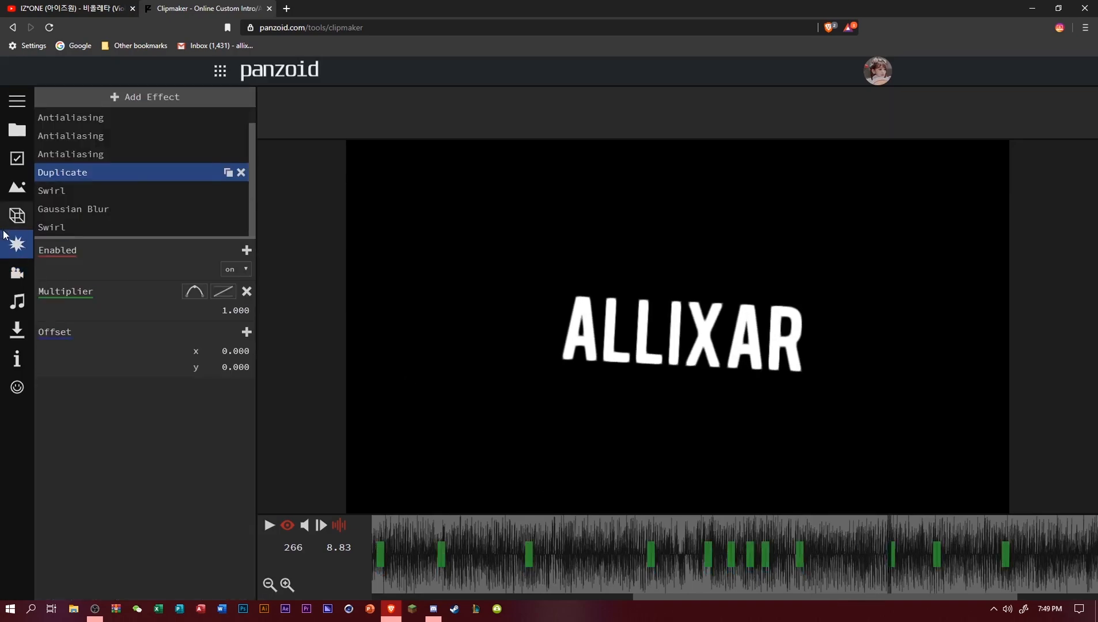
pyautogui.click(18, 272)
pyautogui.moveTo(806, 570); pyautogui.dragTo(890, 581)
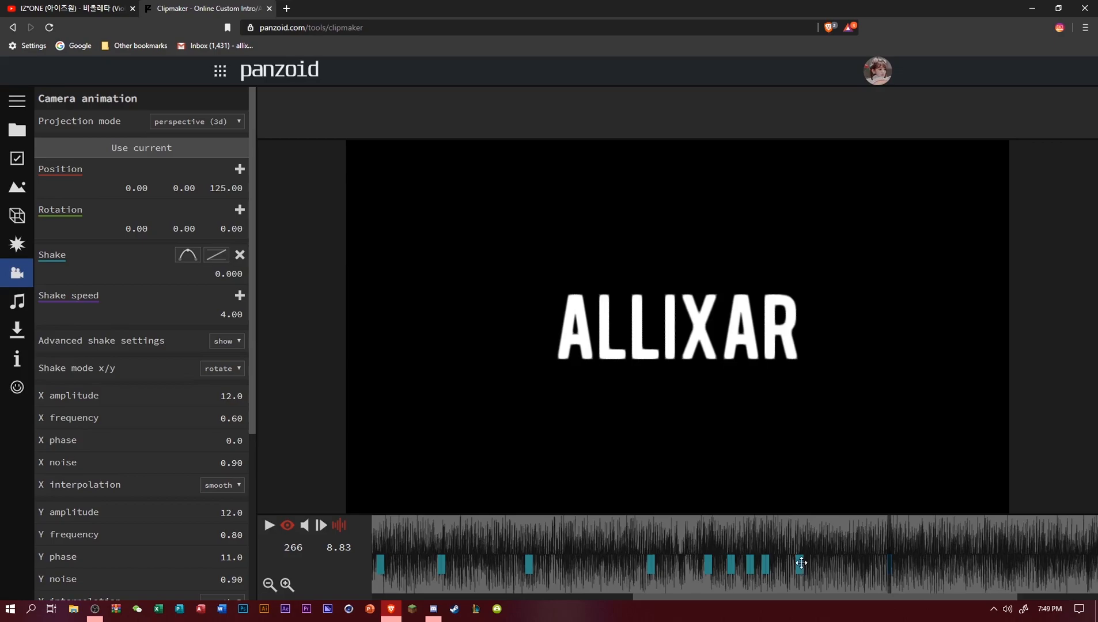
pyautogui.moveTo(802, 563); pyautogui.dragTo(894, 586)
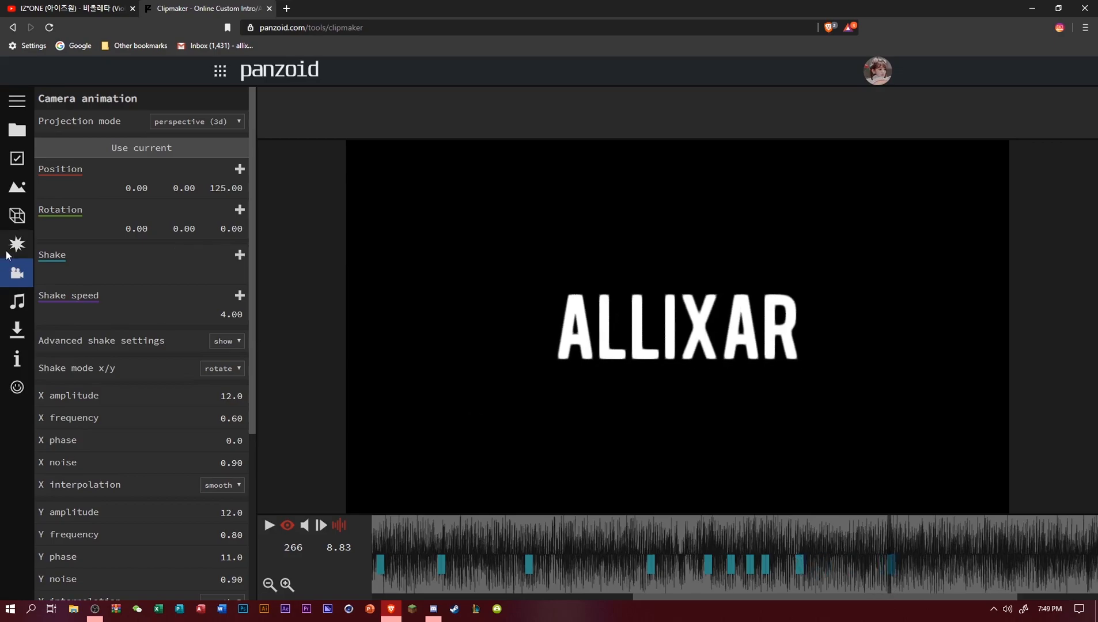
# Copy the Shake keyframe pair from frame 266 to the Duplicate effect's keyframe position at frame 278.
pyautogui.click(18, 244)
pyautogui.click(935, 539)
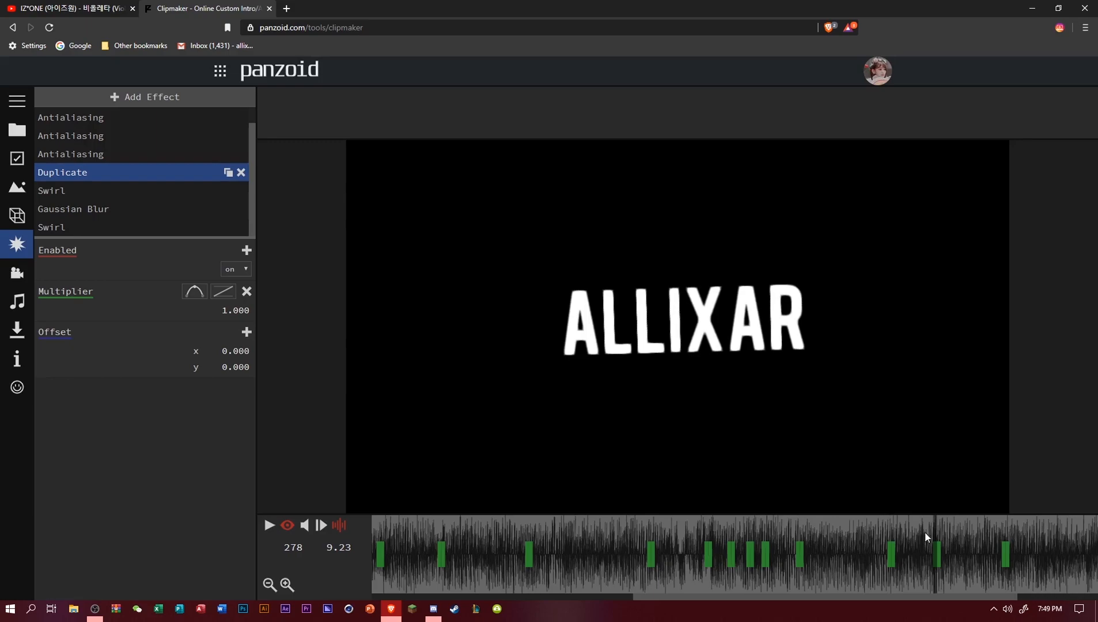
pyautogui.click(14, 275)
pyautogui.moveTo(891, 567); pyautogui.dragTo(1078, 586)
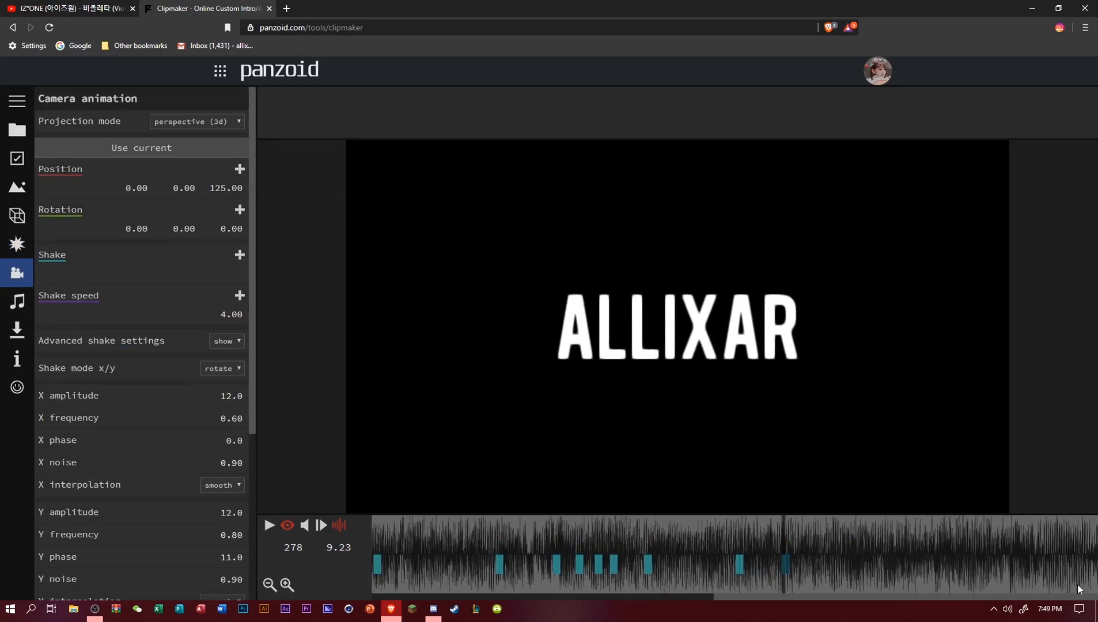
# Copy the camera's Shake keyframe pair to the Duplicate effect's last keyframe positions, at frames 296 and 360.
pyautogui.click(17, 244)
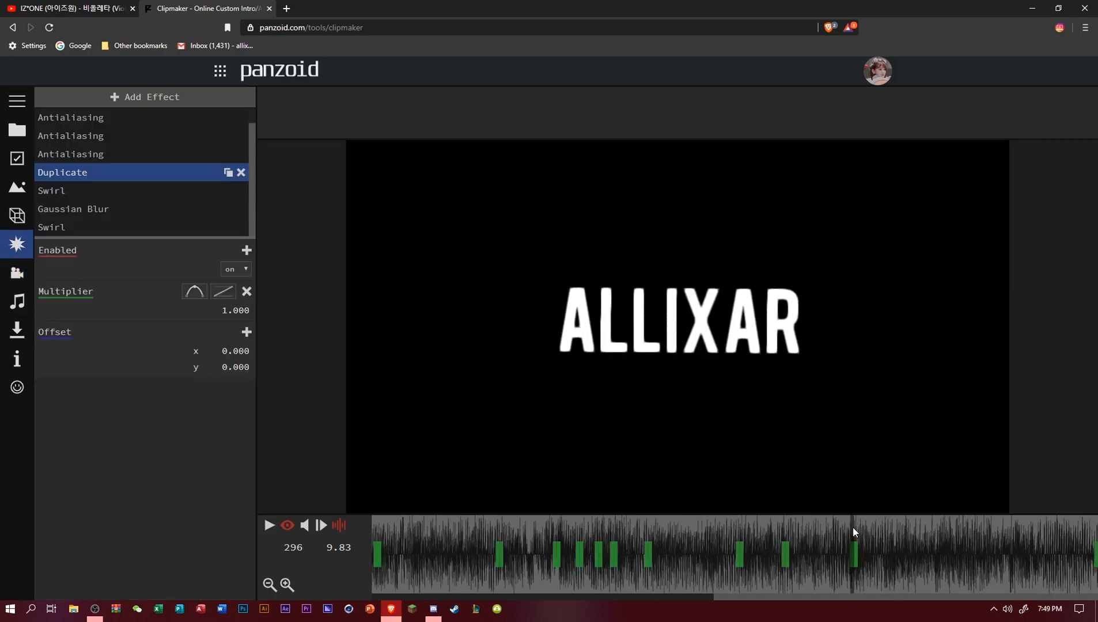
pyautogui.click(9, 281)
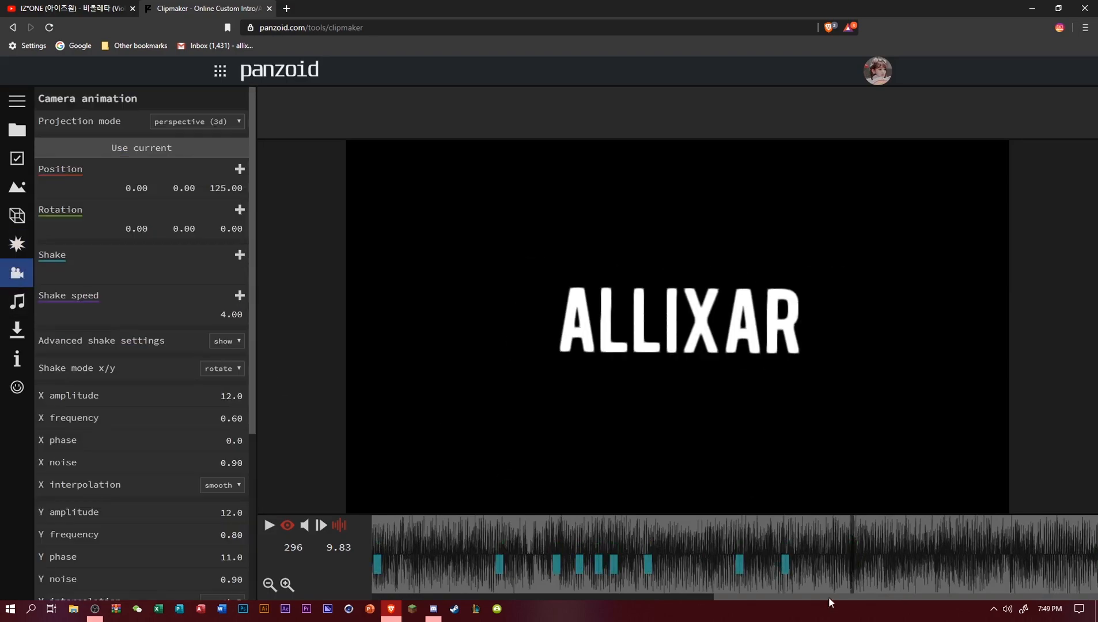
pyautogui.click(854, 579)
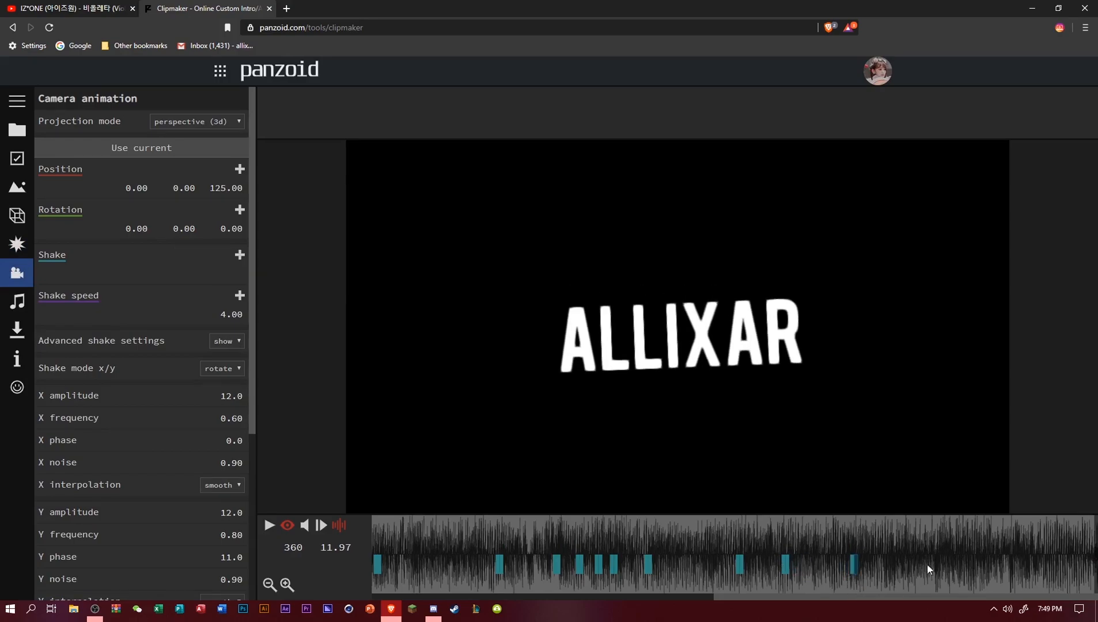
pyautogui.moveTo(853, 565); pyautogui.dragTo(1094, 566)
# Play back the intro from before the first beats to check the camera shake against the music.
pyautogui.click(899, 592)
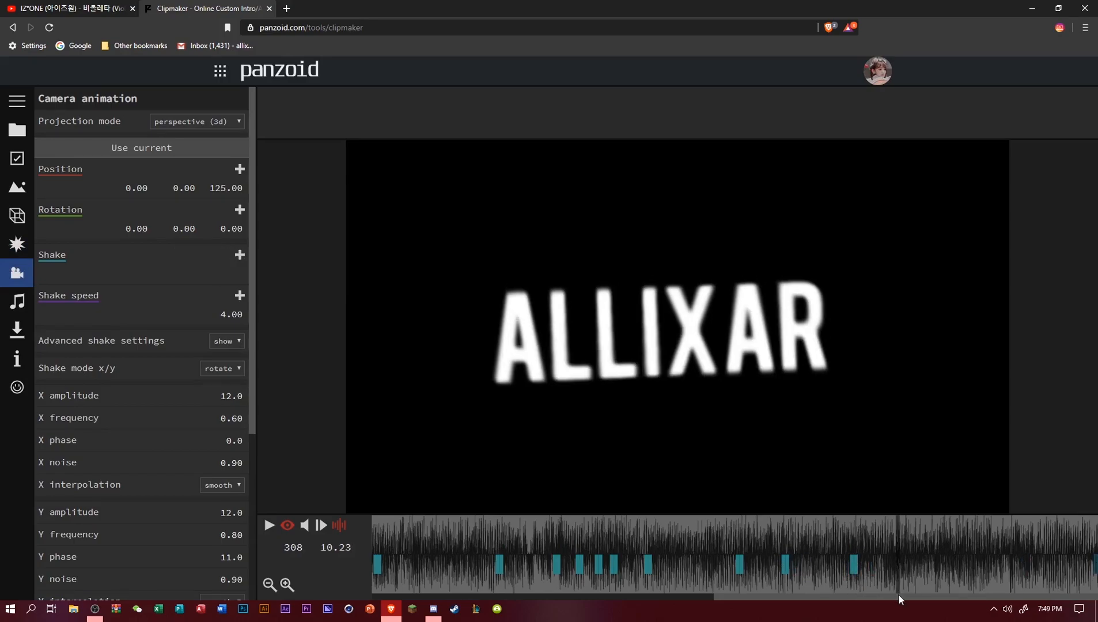
pyautogui.moveTo(899, 596); pyautogui.dragTo(427, 565)
pyautogui.click(530, 530)
pyautogui.press('space')
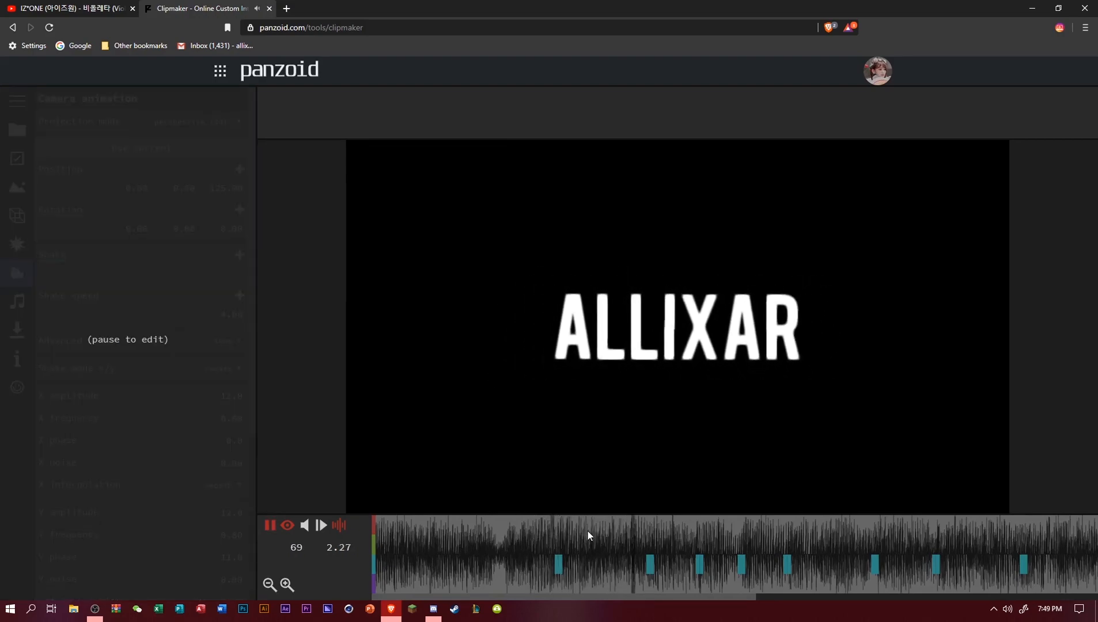
pyautogui.press('space')
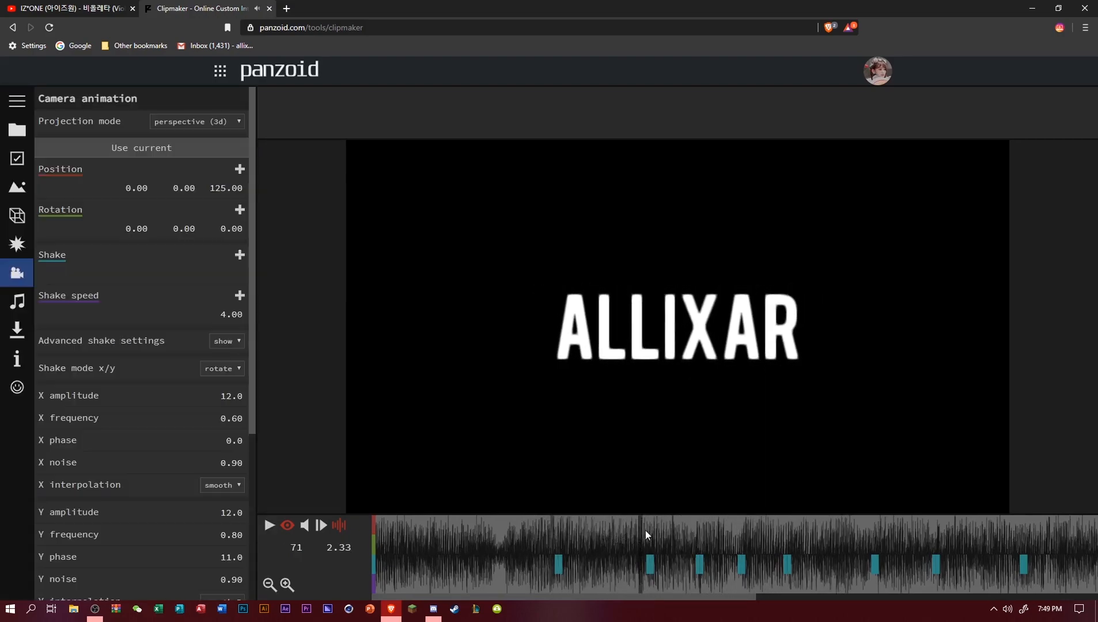
pyautogui.moveTo(691, 530); pyautogui.dragTo(531, 531)
pyautogui.press('space')
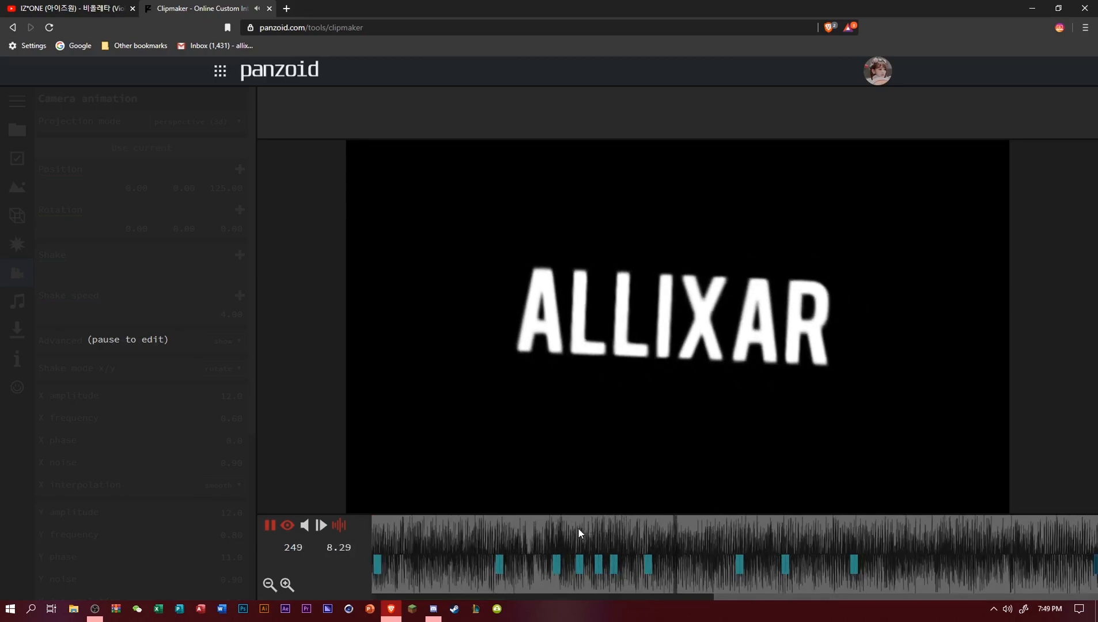
# Set the camera's shake mode x/y to move, with an X amplitude of 24 and a Y amplitude of 18.
pyautogui.click(305, 526)
pyautogui.moveTo(306, 524)
pyautogui.mouseDown()
pyautogui.moveTo(340, 539)
pyautogui.moveTo(509, 538)
pyautogui.moveTo(321, 534)
pyautogui.moveTo(294, 518)
pyautogui.mouseUp()
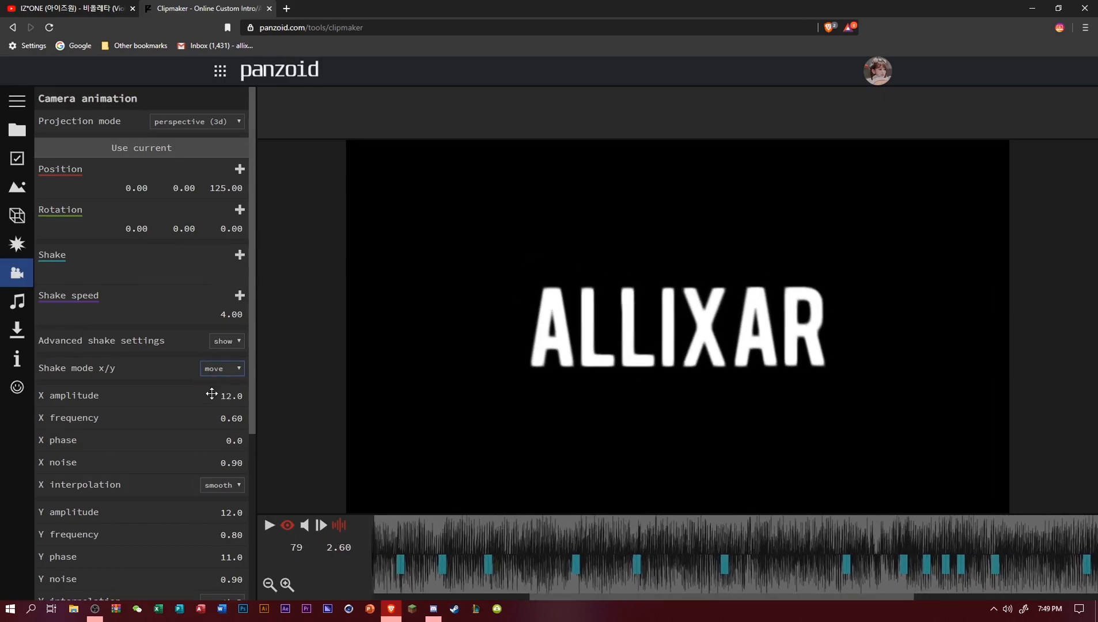
pyautogui.click(227, 402)
pyautogui.write('24')
pyautogui.press('Return')
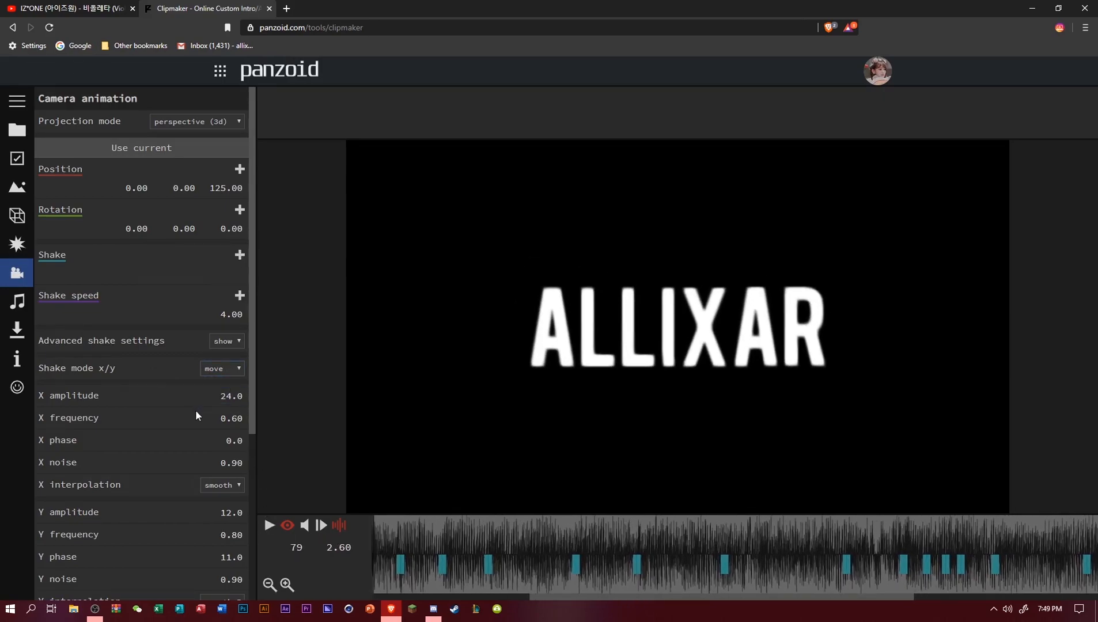
pyautogui.click(225, 515)
pyautogui.write('18')
pyautogui.press('Return')
# Set the camera shake's tilt amplitude to 42, tilt phase to 24 and tilt noise to 1.
pyautogui.scroll(-3, 186, 510)
pyautogui.scroll(-1, 224, 530)
pyautogui.click(223, 497)
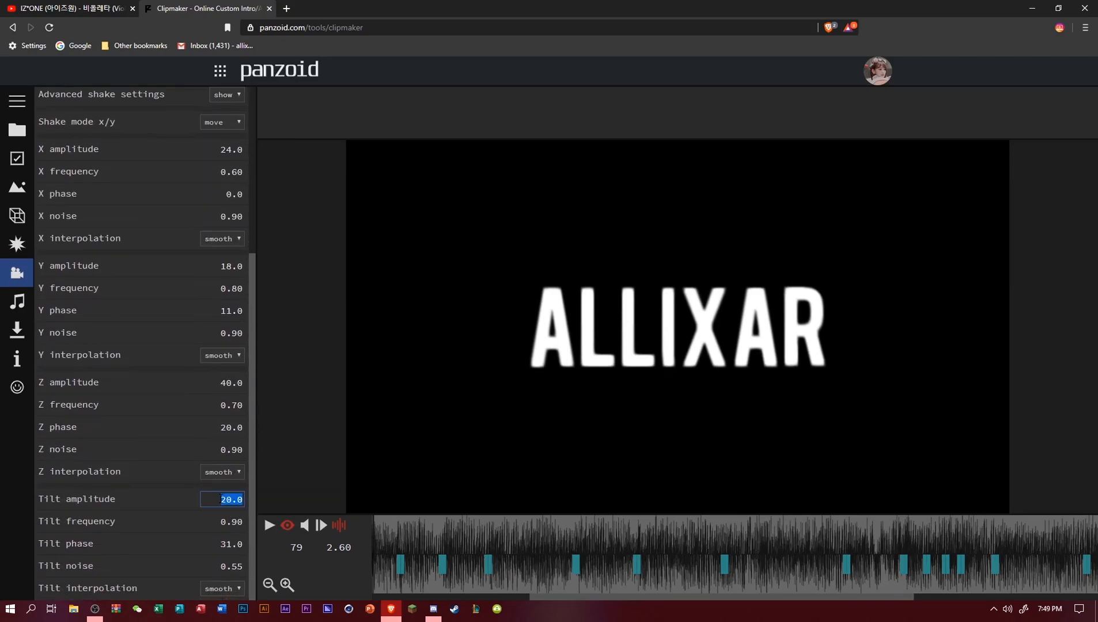
pyautogui.write('42')
pyautogui.press('Return')
pyautogui.click(223, 546)
pyautogui.write('24')
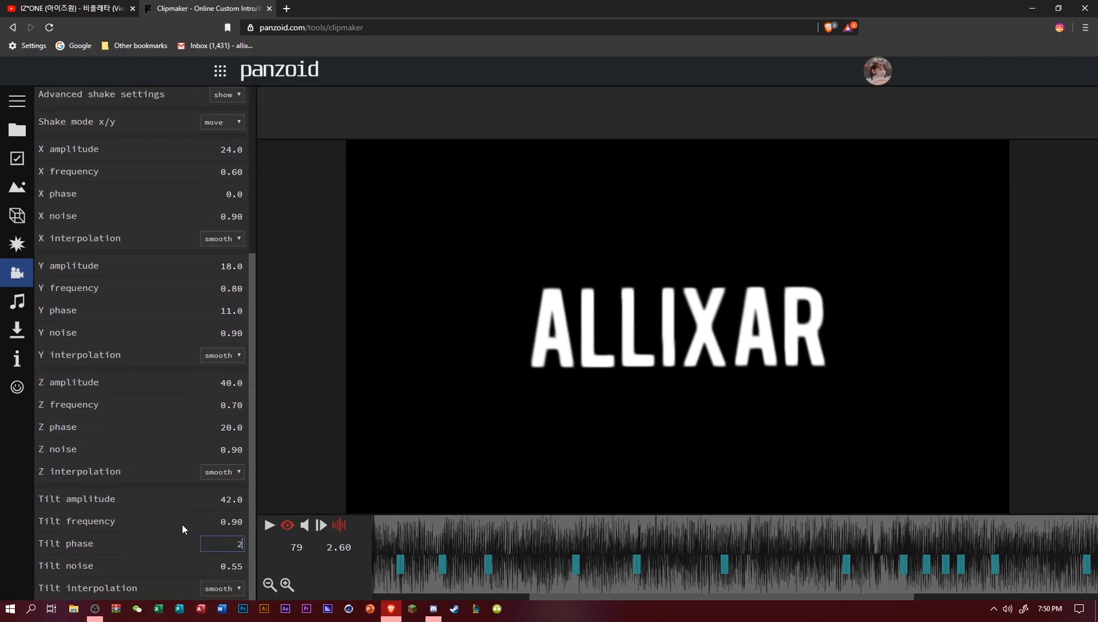
pyautogui.press('Return')
pyautogui.click(233, 567)
pyautogui.write('1')
pyautogui.press('Return')
# Preview the shake around the first beats and set the tilt noise to 0.74.
pyautogui.click(388, 536)
pyautogui.press('space')
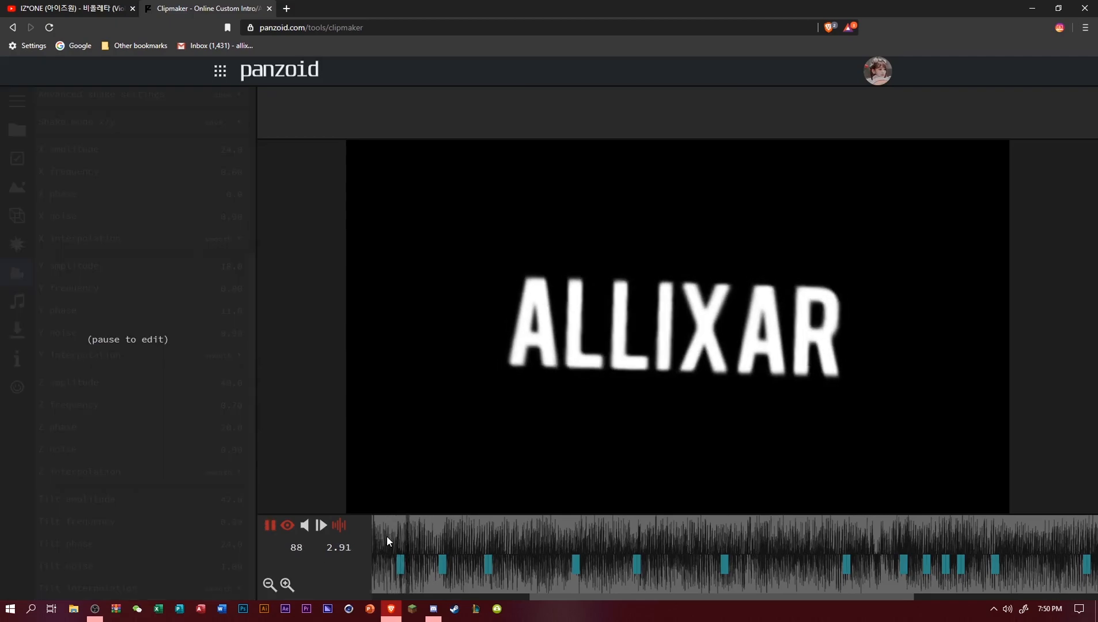
pyautogui.press('space')
pyautogui.click(413, 536)
pyautogui.click(214, 565)
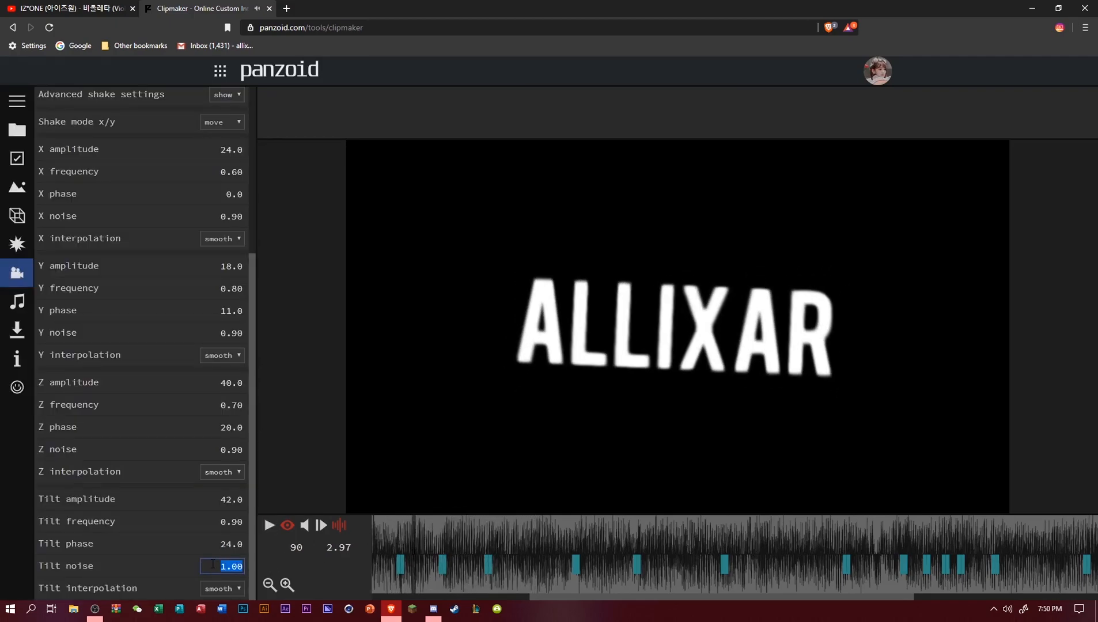
pyautogui.write('.74')
pyautogui.press('Return')
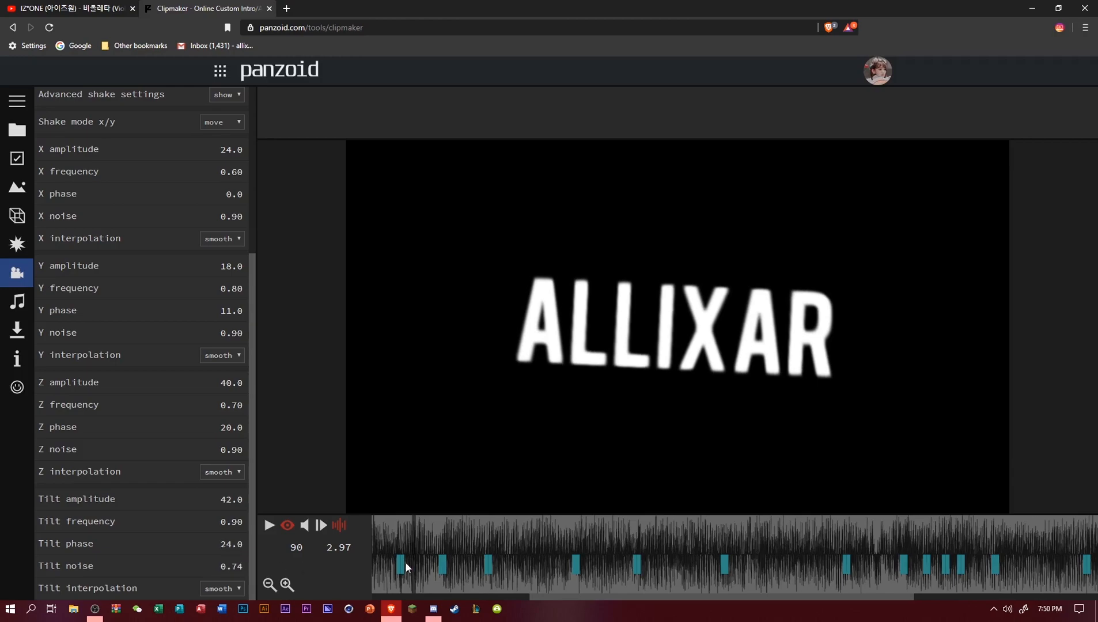
# Replay the shake, set the tilt noise to 0.75 and raise the tilt frequency.
pyautogui.moveTo(406, 564); pyautogui.dragTo(308, 538)
pyautogui.press('space')
pyautogui.press('space')
pyautogui.moveTo(460, 536); pyautogui.dragTo(425, 542)
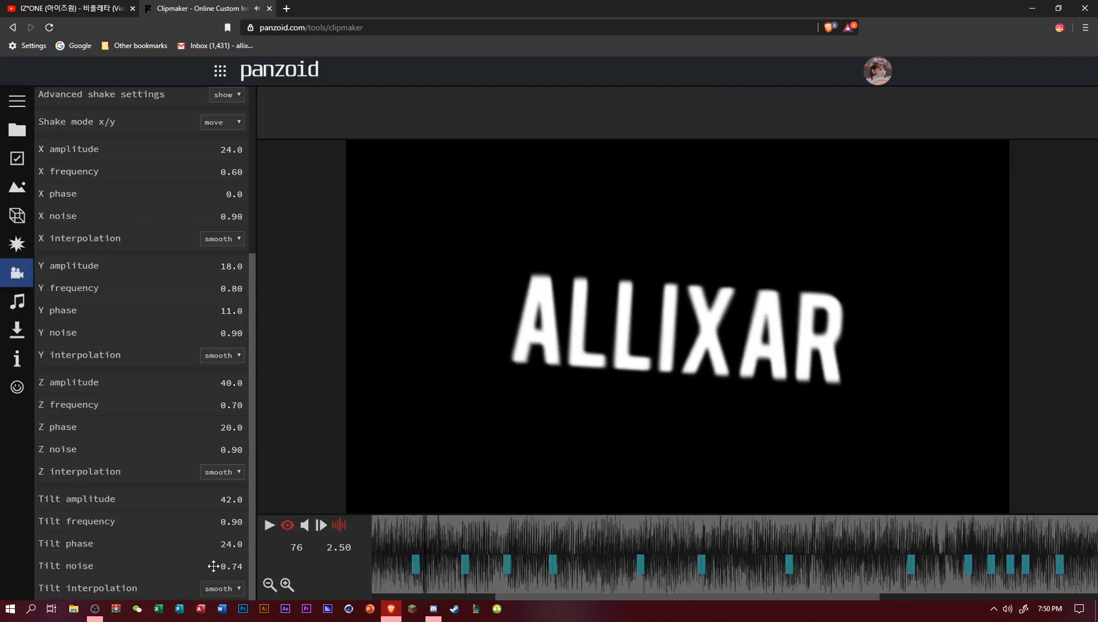
pyautogui.click(214, 566)
pyautogui.write('.75')
pyautogui.press('Return')
pyautogui.click(230, 522)
pyautogui.write('2.9')
pyautogui.press('Return')
# Preview the tilt and set the tilt frequency to 1, the tilt phase to 12 and the tilt noise to 2.
pyautogui.press('space')
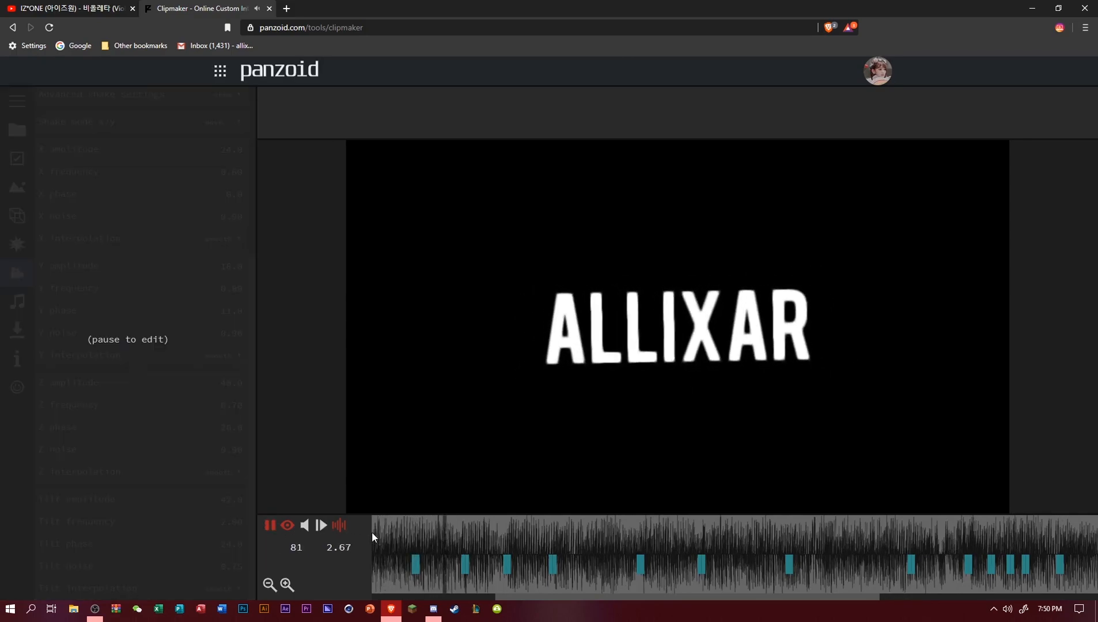
pyautogui.click(269, 525)
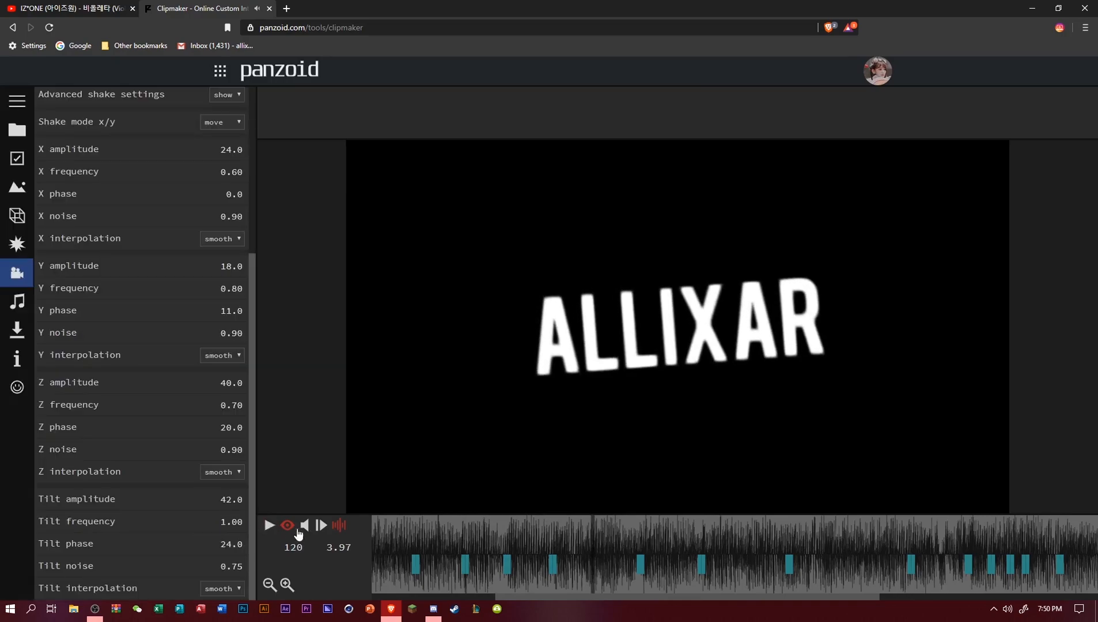
pyautogui.click(379, 537)
pyautogui.click(271, 529)
pyautogui.click(272, 528)
pyautogui.moveTo(224, 540); pyautogui.dragTo(190, 540)
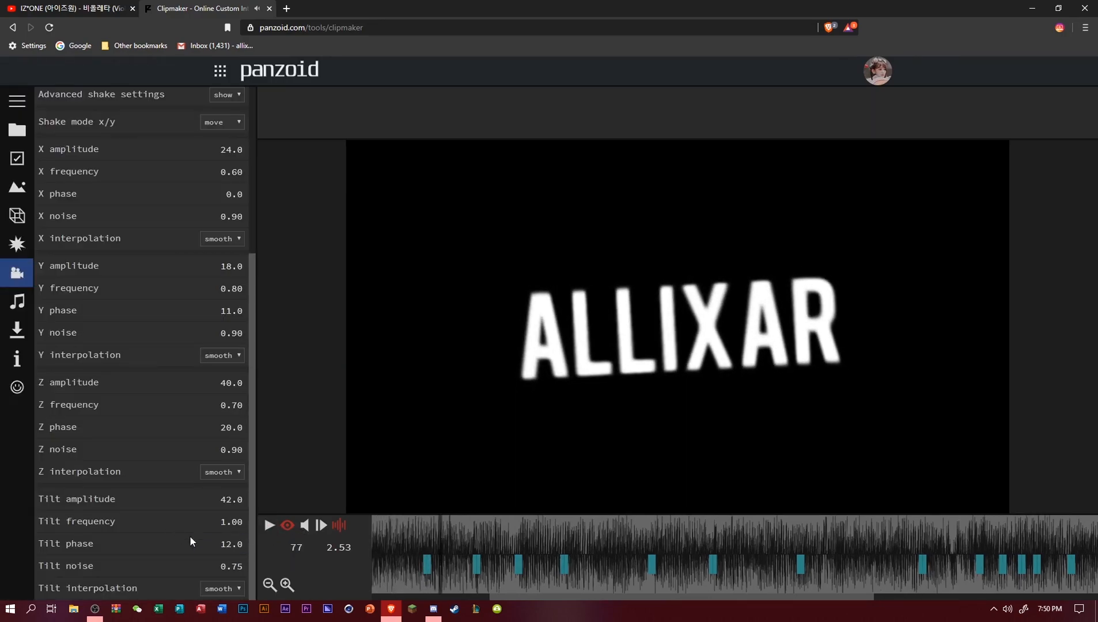
pyautogui.press('Return')
pyautogui.click(221, 567)
pyautogui.write('2')
pyautogui.press('Return')
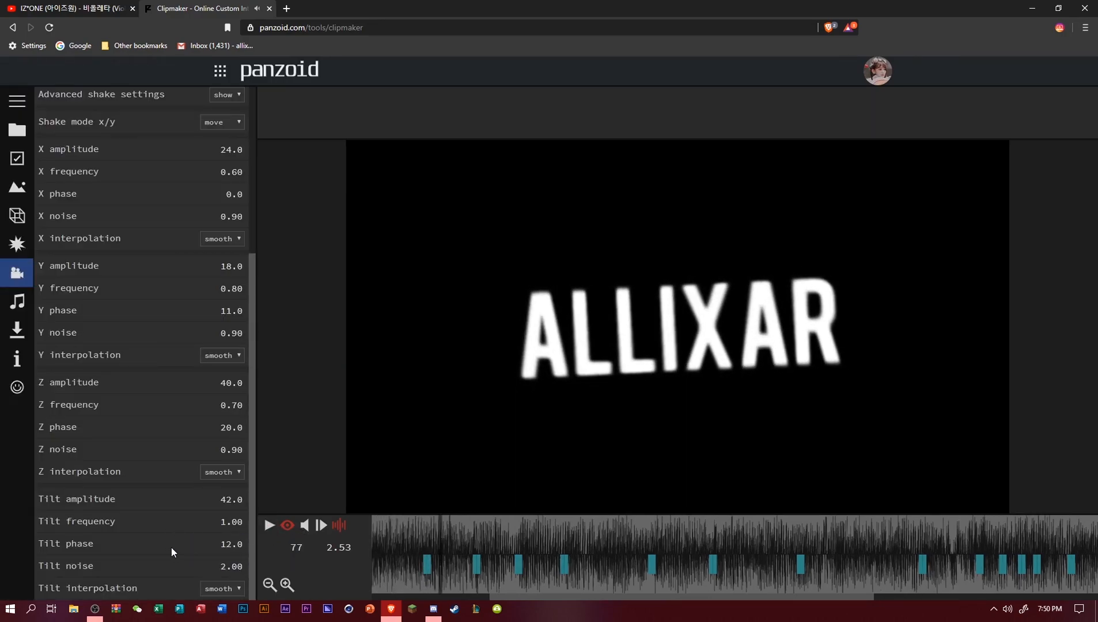
# Play back the shake, switch the shake mode x/y to rotate and preview it from about frame 69.
pyautogui.press('space')
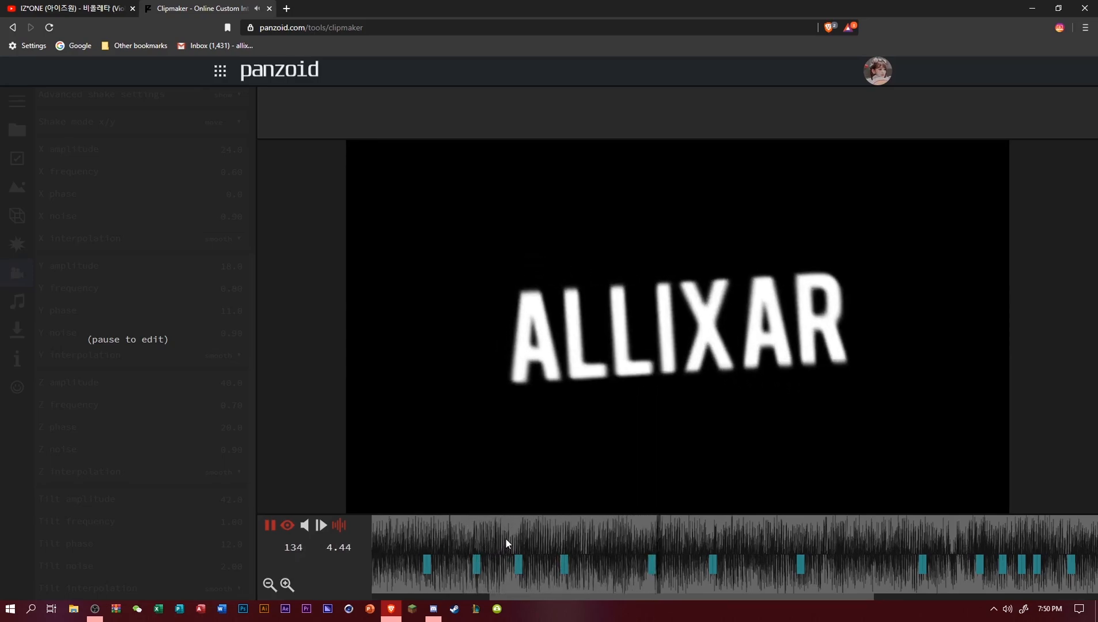
pyautogui.moveTo(506, 538); pyautogui.dragTo(512, 536)
pyautogui.moveTo(409, 524); pyautogui.dragTo(401, 519)
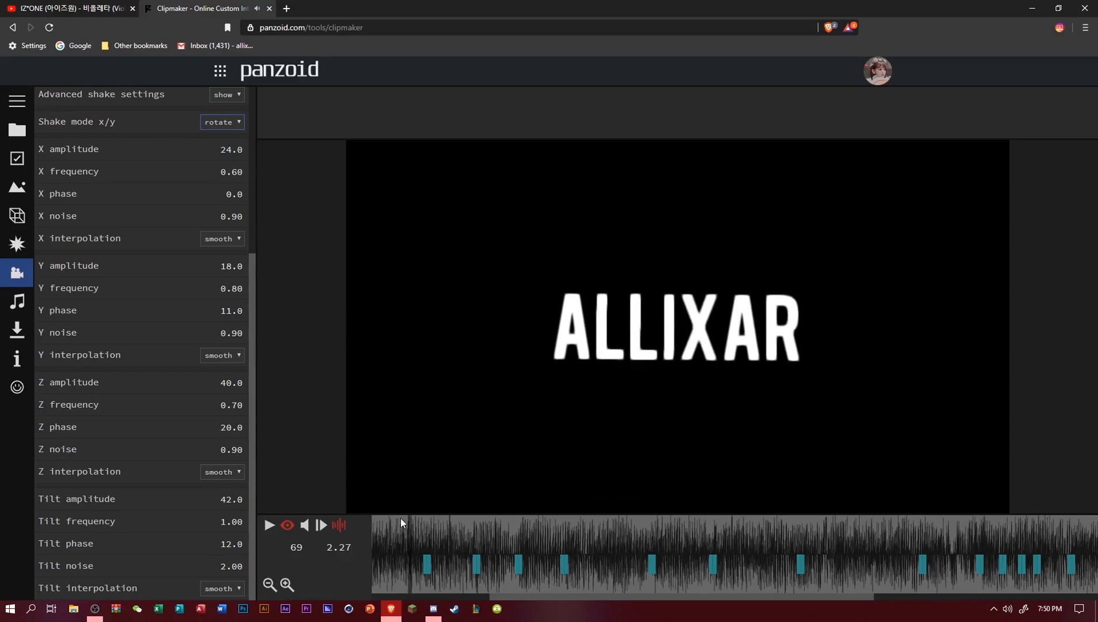
pyautogui.press('space')
pyautogui.press('space')
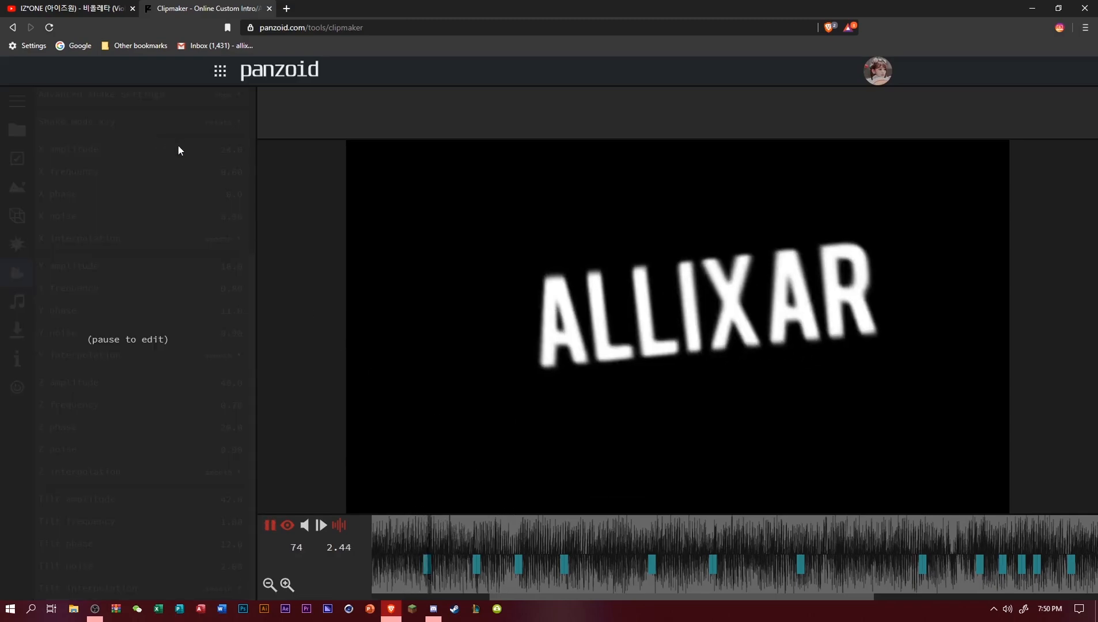
# Set the tilt frequency to 0.25 and preview the shake over the first beats.
pyautogui.click(483, 545)
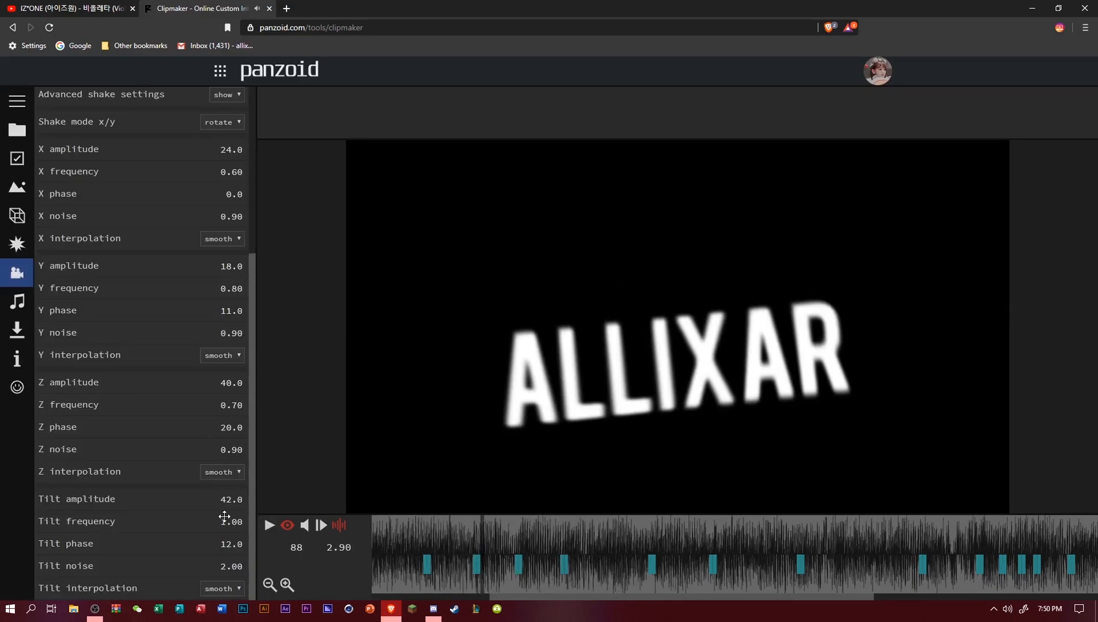
pyautogui.click(223, 521)
pyautogui.write('.25')
pyautogui.press('Return')
pyautogui.click(416, 523)
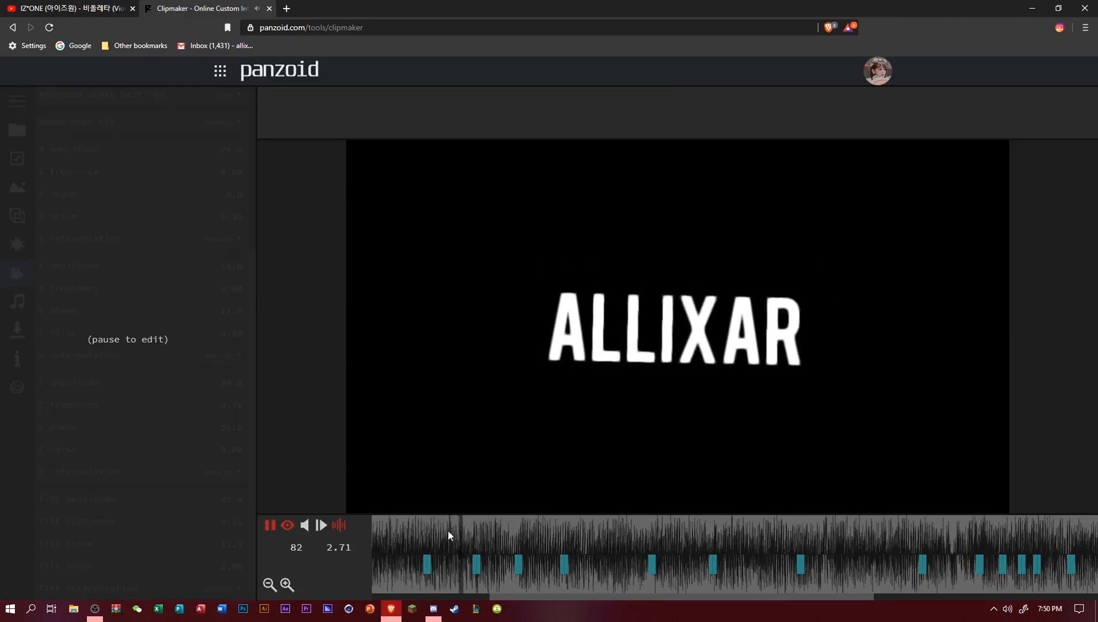
pyautogui.click(466, 539)
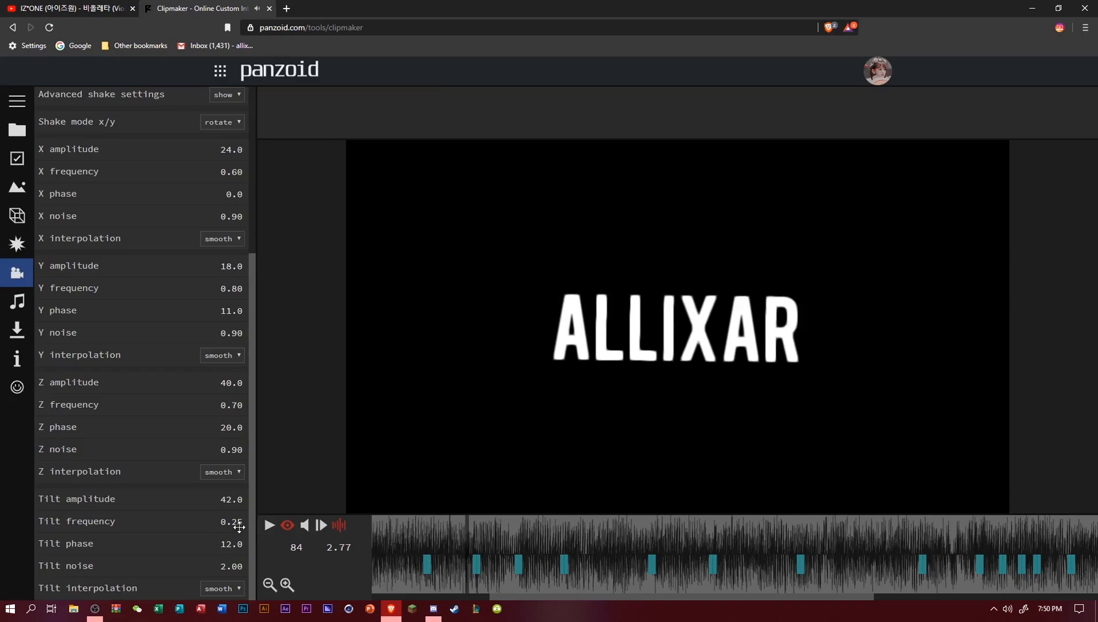
# Set the tilt noise to 1 and replay the shake from about frame 55.
pyautogui.click(224, 566)
pyautogui.write('1')
pyautogui.press('Return')
pyautogui.click(383, 545)
pyautogui.press('space')
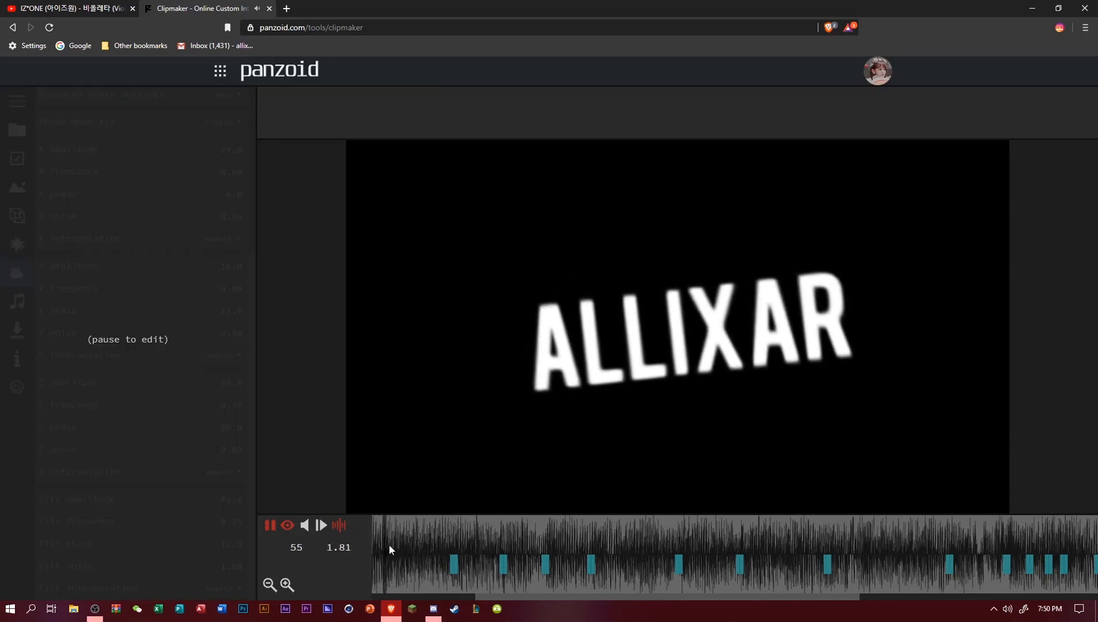
pyautogui.click(458, 540)
# Switch the shake mode x/y to move and set the X phase to 1.
pyautogui.click(221, 123)
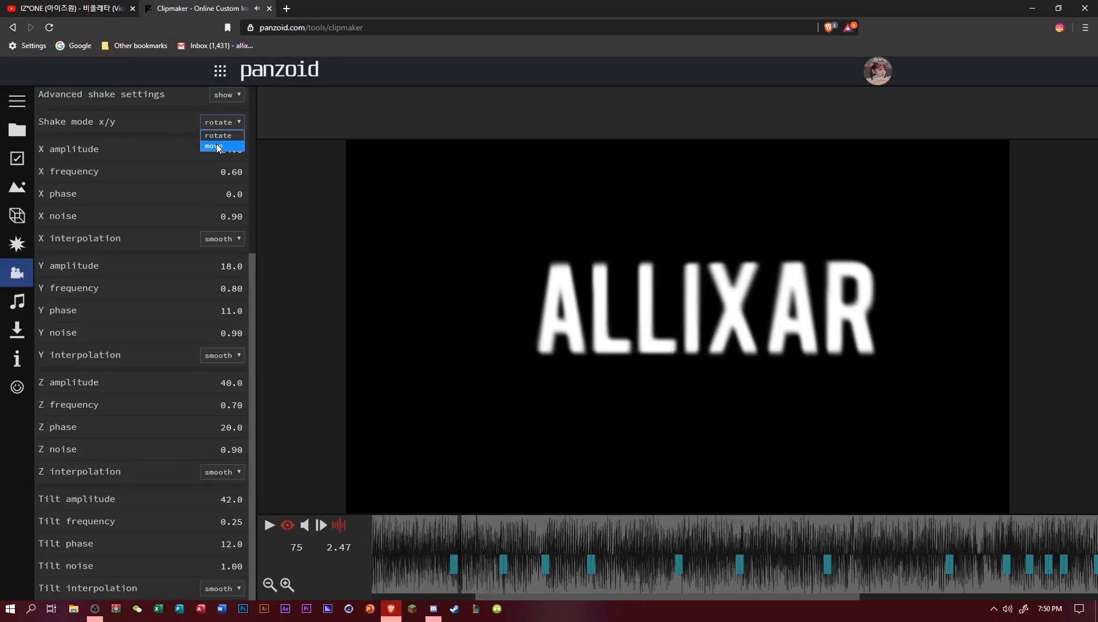
pyautogui.click(221, 146)
pyautogui.click(222, 196)
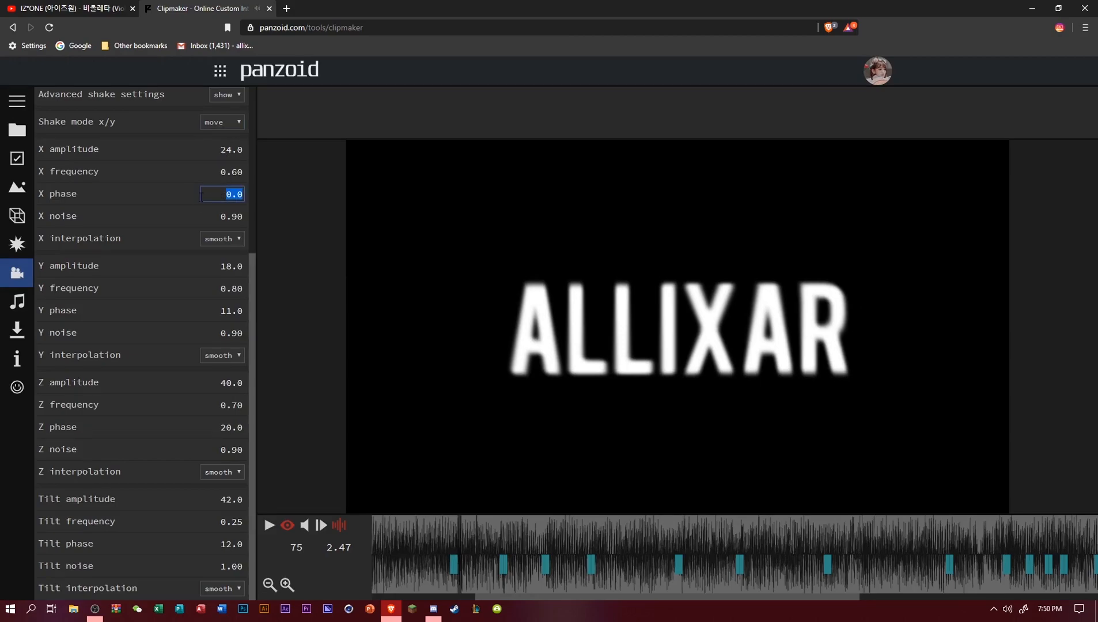
pyautogui.write('1')
pyautogui.press('Return')
# Set the Y phase to 6 and preview the shake over the first beats.
pyautogui.click(232, 314)
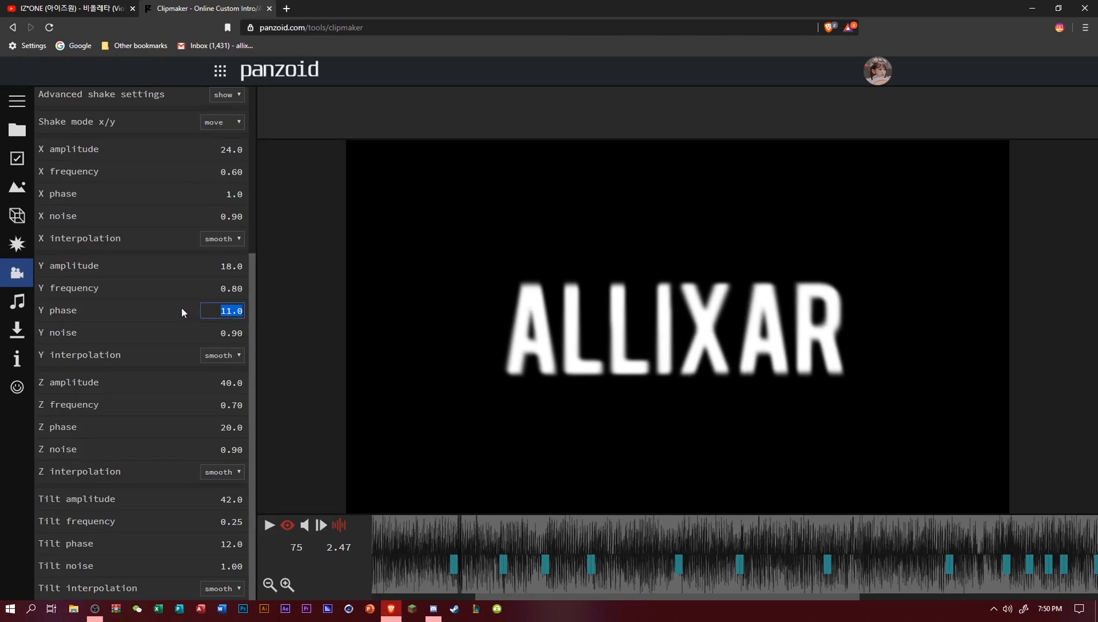
pyautogui.write('6')
pyautogui.press('Return')
pyautogui.click(431, 542)
pyautogui.press('space')
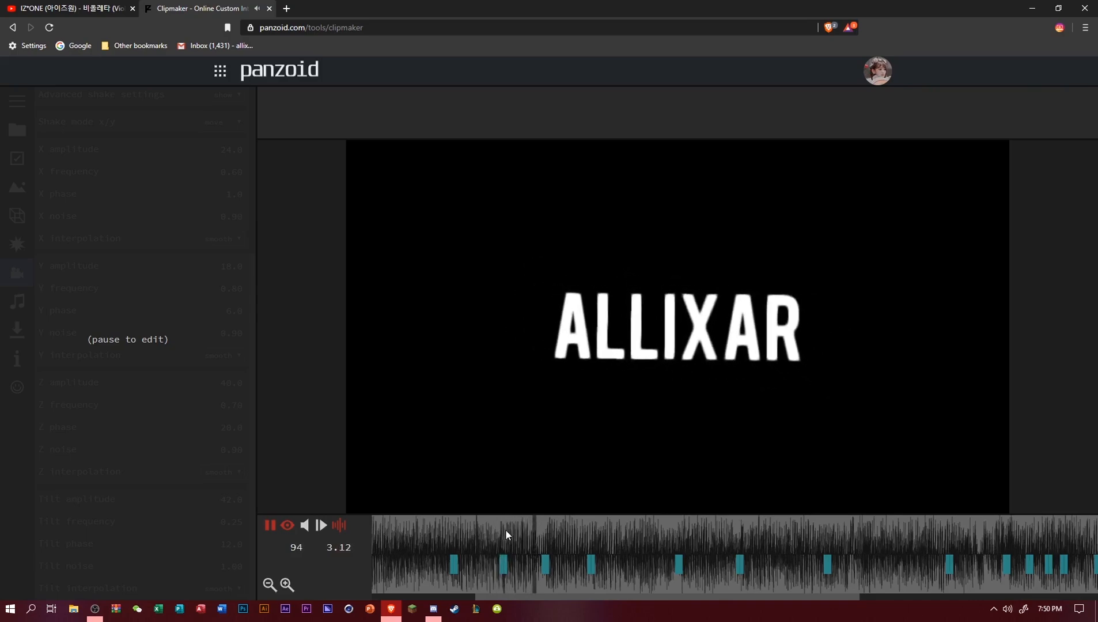
pyautogui.press('space')
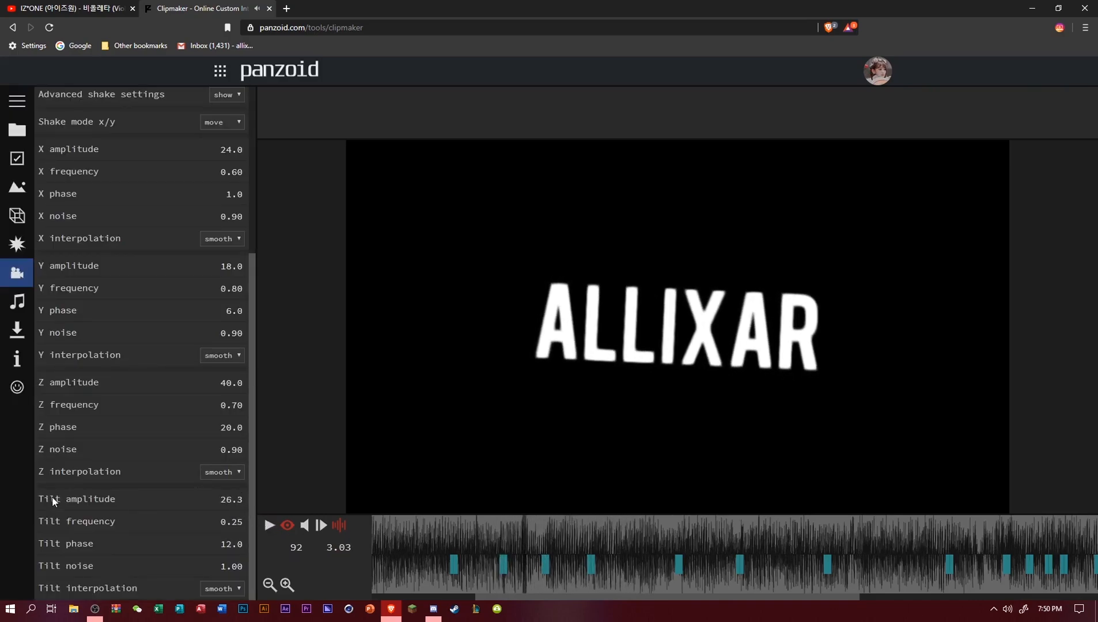
# Set the tilt amplitude to 16 and play back the shake up to about frame 99.
pyautogui.click(230, 500)
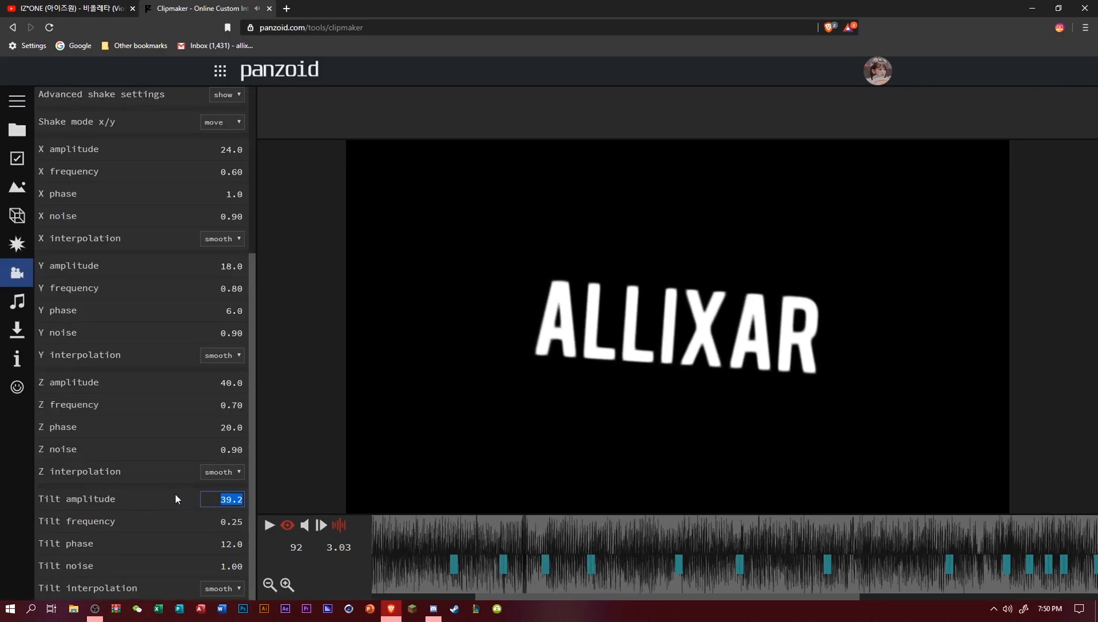
pyautogui.write('16')
pyautogui.press('Return')
pyautogui.click(446, 525)
pyautogui.press('space')
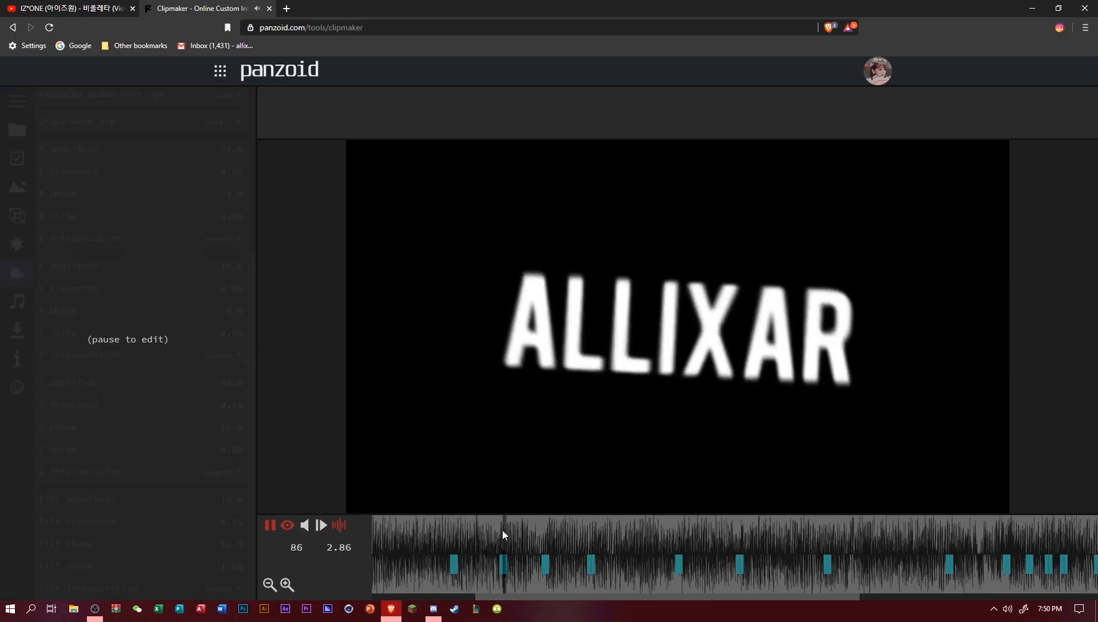
pyautogui.click(550, 535)
# Set the tilt frequency to 2 and replay the shake from just before the first beat.
pyautogui.write('2')
pyautogui.press('Return')
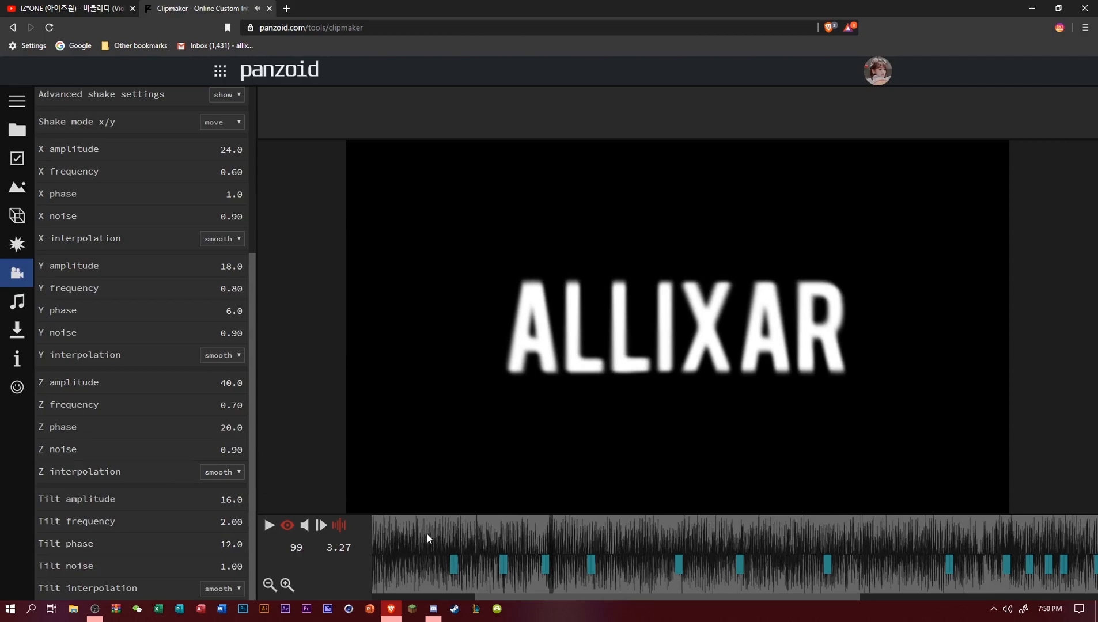
pyautogui.click(429, 533)
pyautogui.press('space')
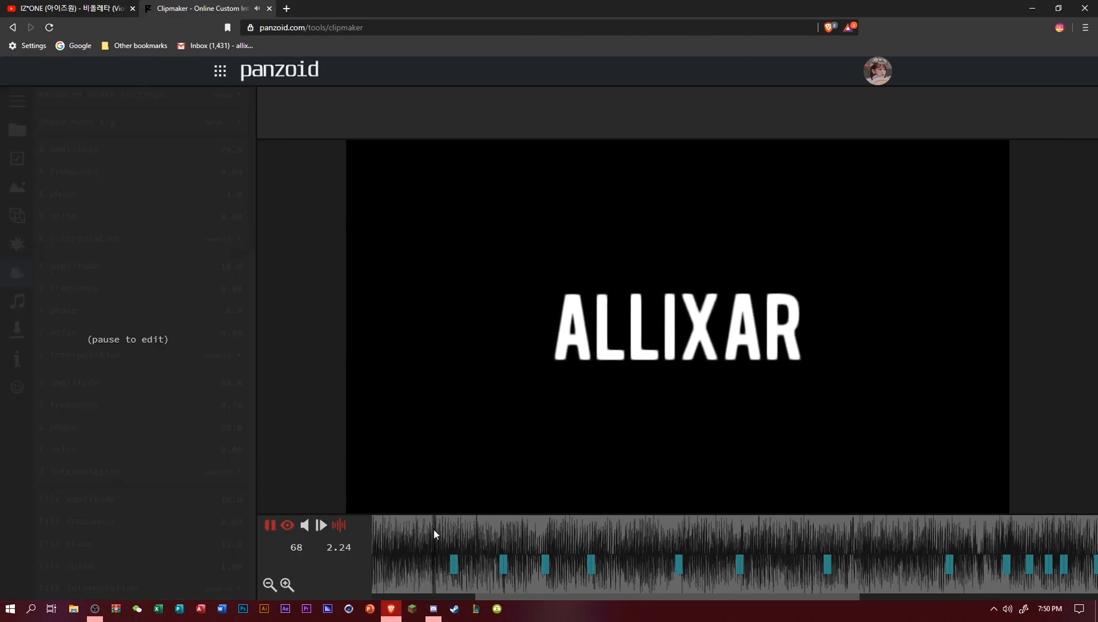
pyautogui.click(495, 535)
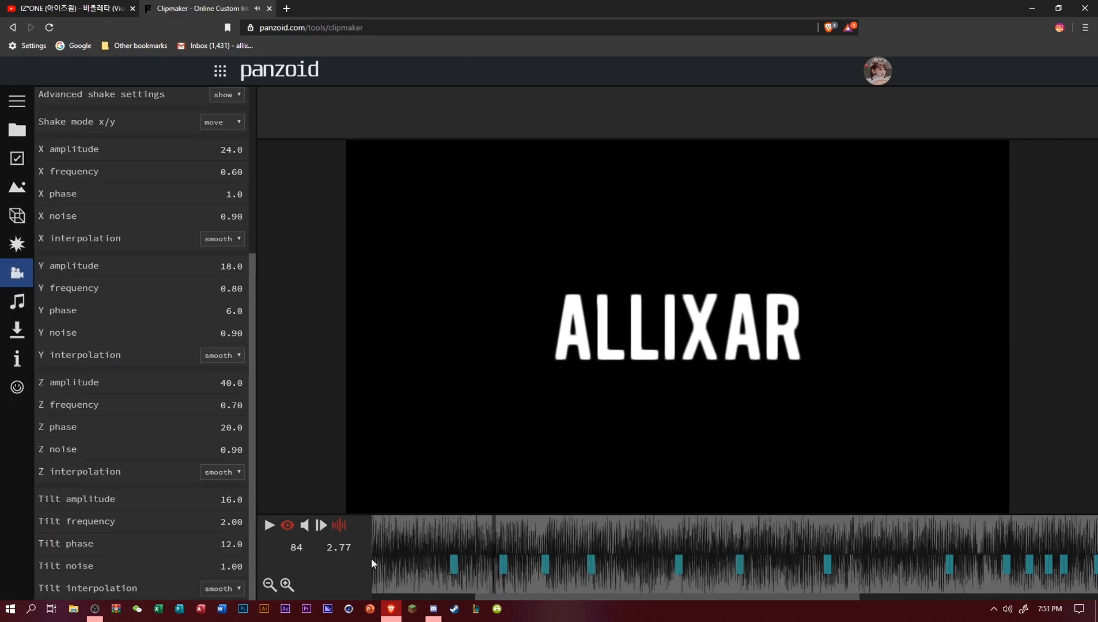
# Set the tilt amplitude to 18 and the Z amplitude to 16.
pyautogui.click(205, 501)
pyautogui.write('18')
pyautogui.press('Return')
pyautogui.click(218, 382)
pyautogui.scroll(3, 158, 359)
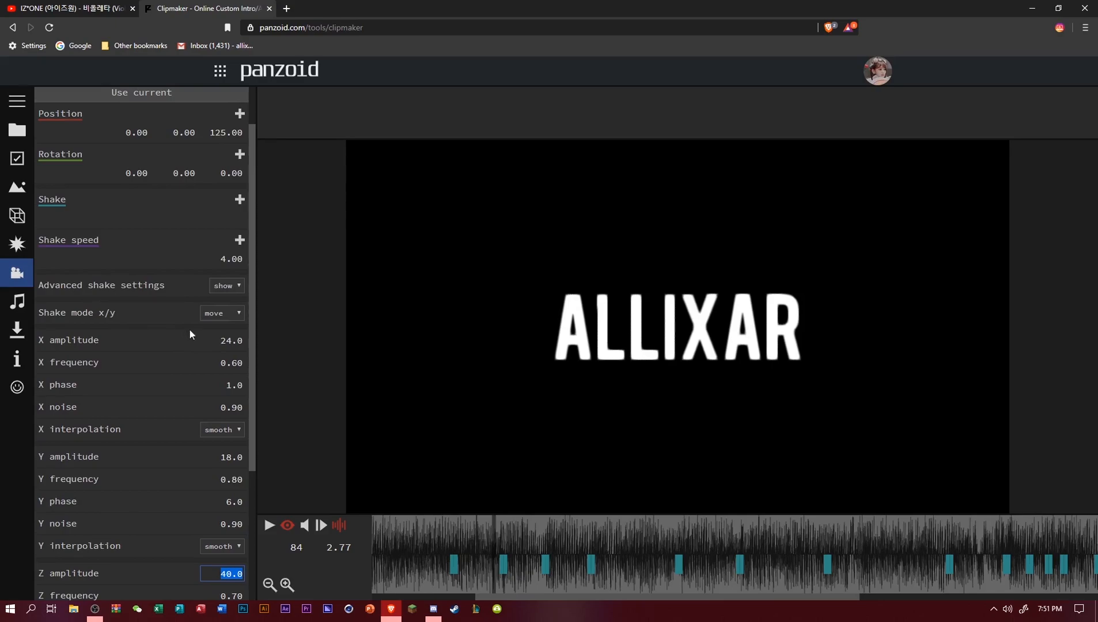
pyautogui.write('15')
pyautogui.press('BackSpace')
pyautogui.write('6')
pyautogui.press('Return')
# Set the tilt phase to 4 and play the intro through the later beats to about frame 229.
pyautogui.scroll(-4, 196, 548)
pyautogui.click(231, 545)
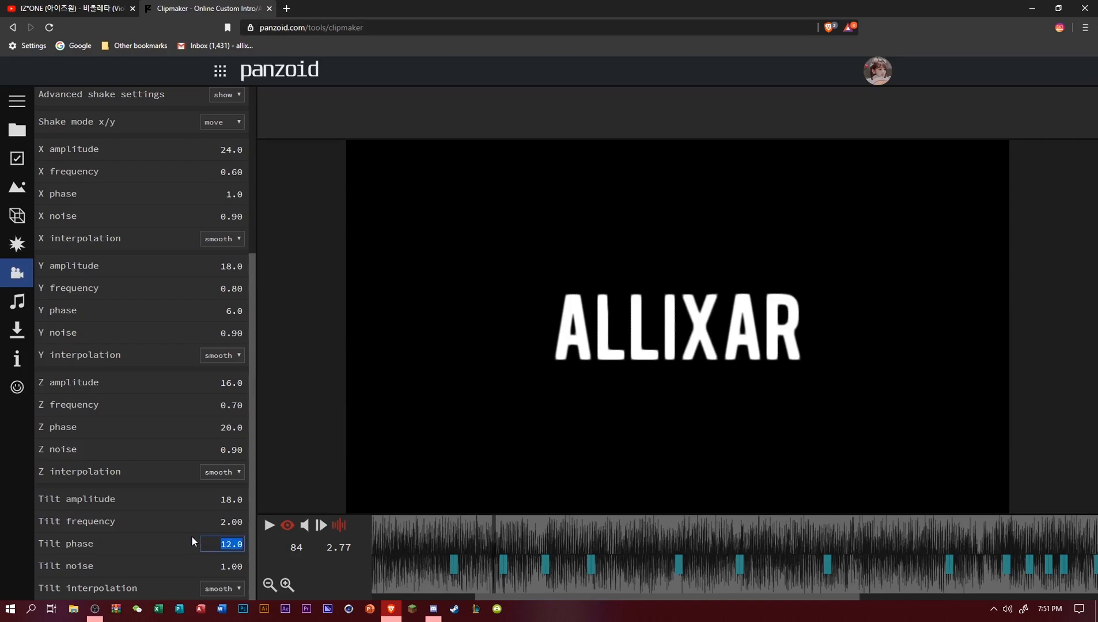
pyautogui.write('4')
pyautogui.press('Return')
pyautogui.click(429, 532)
pyautogui.press('space')
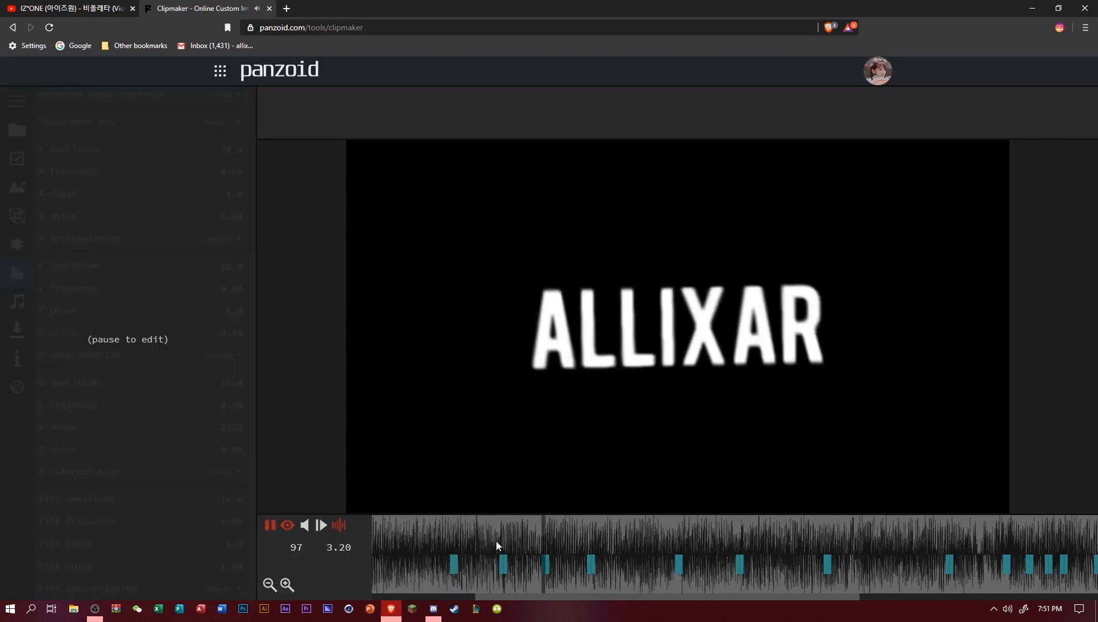
pyautogui.click(598, 521)
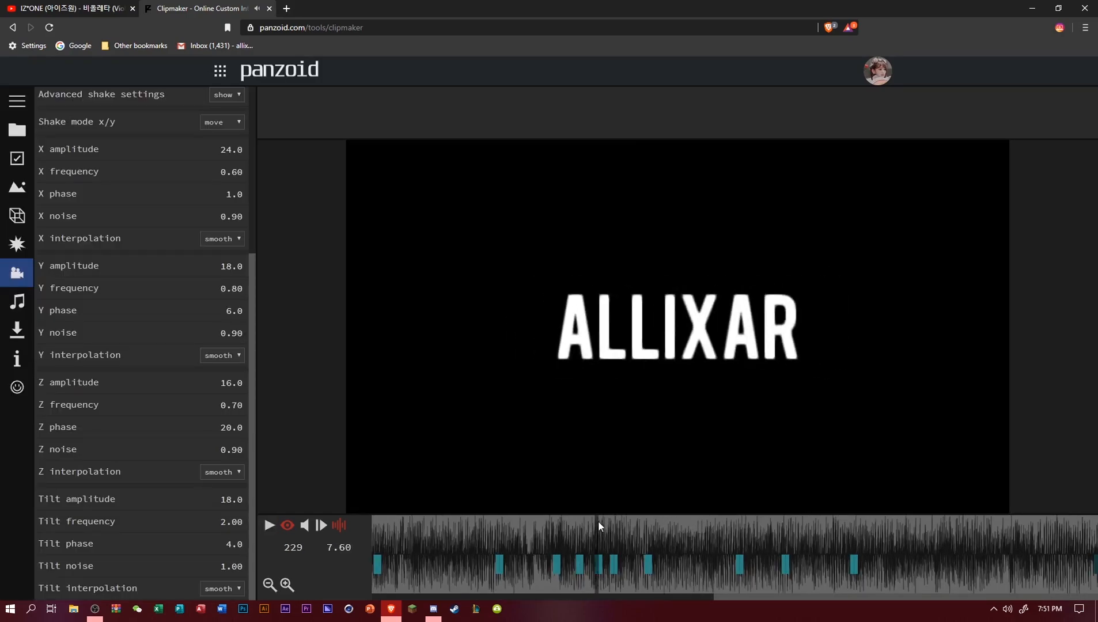
# Set the X amplitude to 46 and the Y amplitude to 32, and preview the stronger shake.
pyautogui.scroll(3, 203, 273)
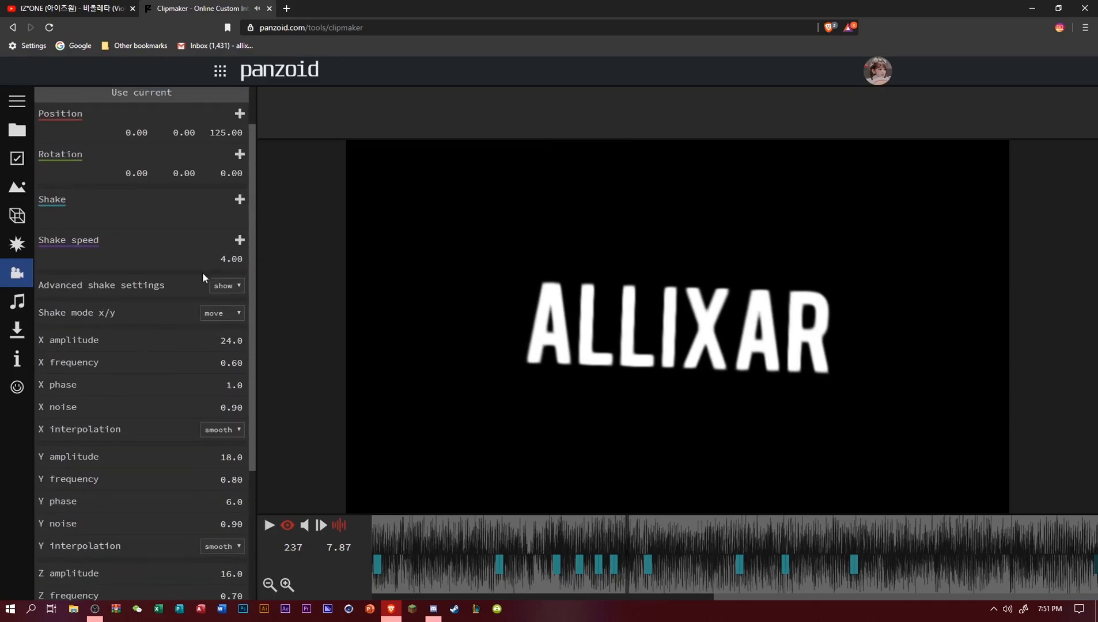
pyautogui.click(231, 340)
pyautogui.write('46')
pyautogui.press('Return')
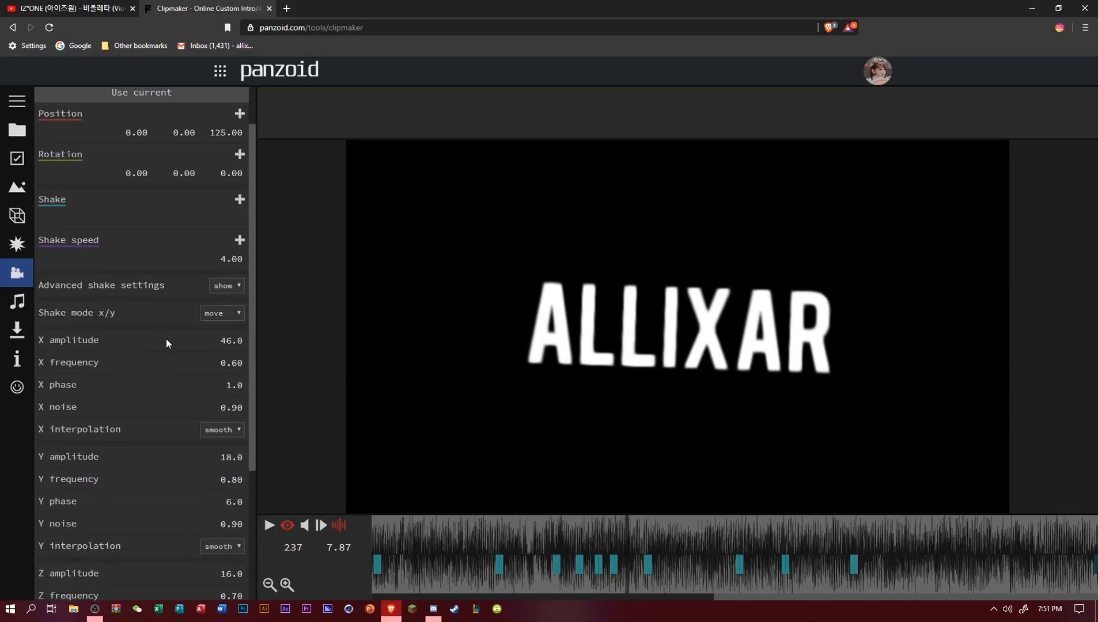
pyautogui.click(231, 457)
pyautogui.write('32')
pyautogui.press('Return')
pyautogui.click(444, 530)
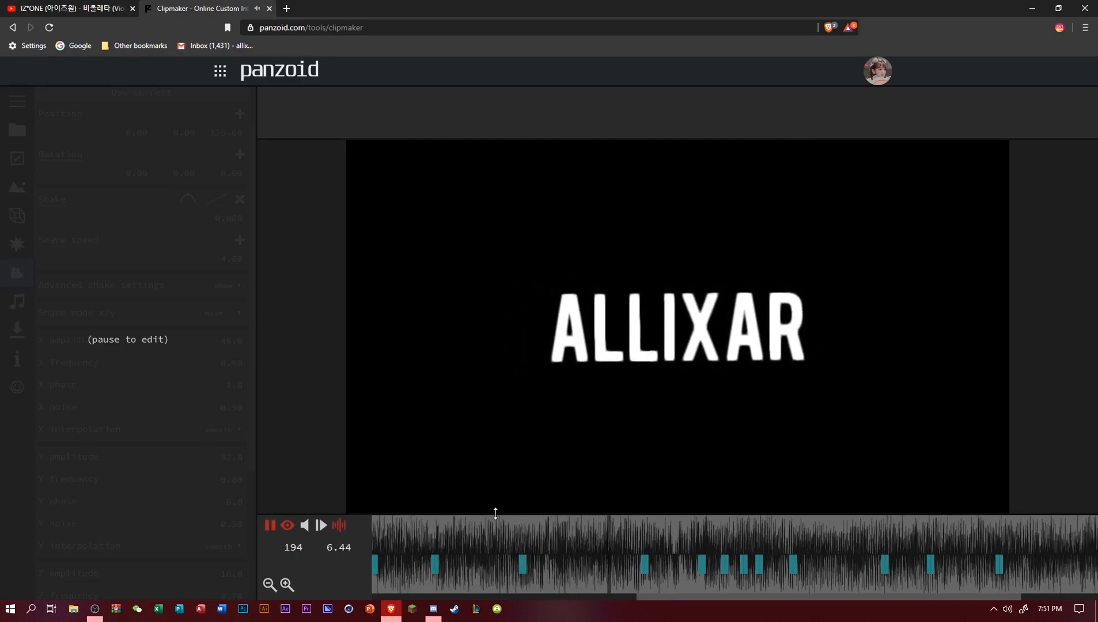
pyautogui.click(709, 542)
# Switch the shake mode x/y to rotate and preview it from about frame 121.
pyautogui.click(214, 311)
pyautogui.click(218, 336)
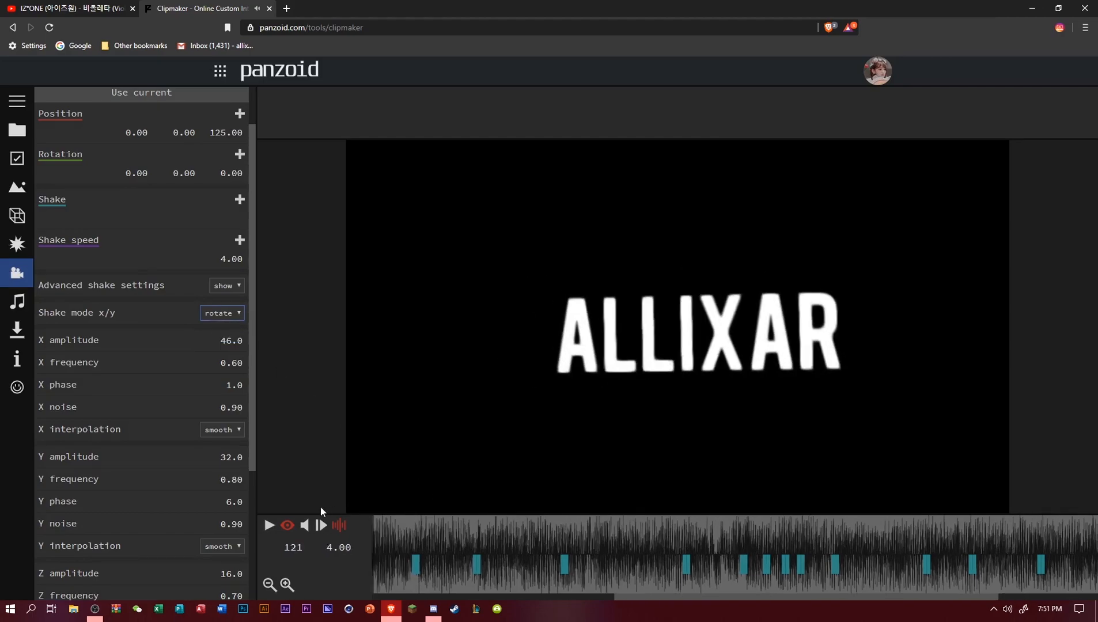
pyautogui.press('space')
pyautogui.press('space')
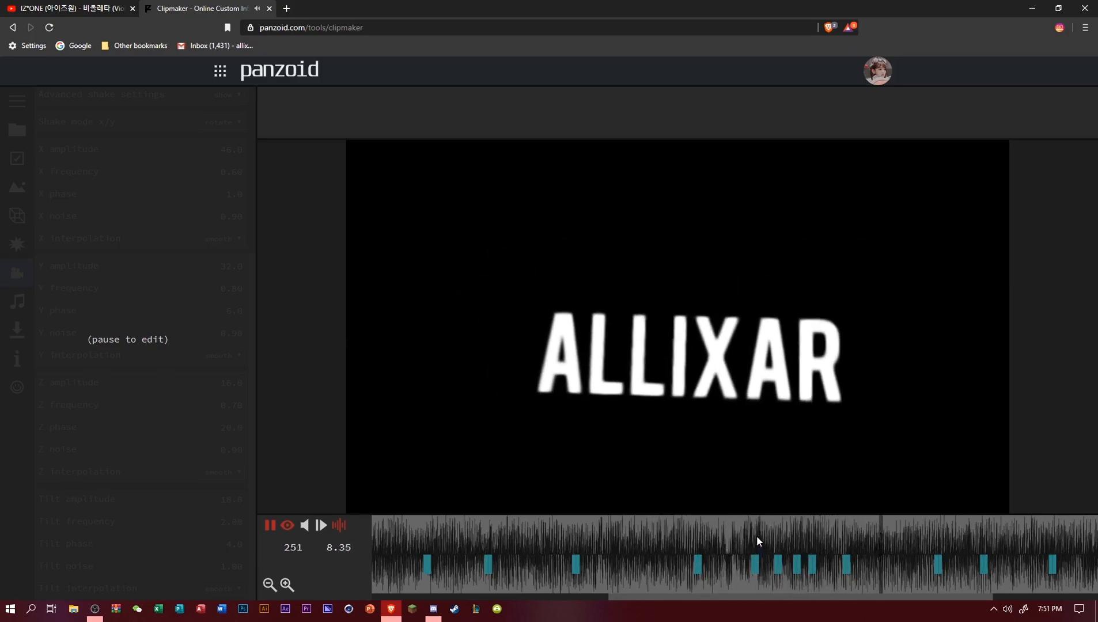
pyautogui.click(779, 538)
# Set the Y amplitude to 24 and the Z amplitude to 6.
pyautogui.click(220, 266)
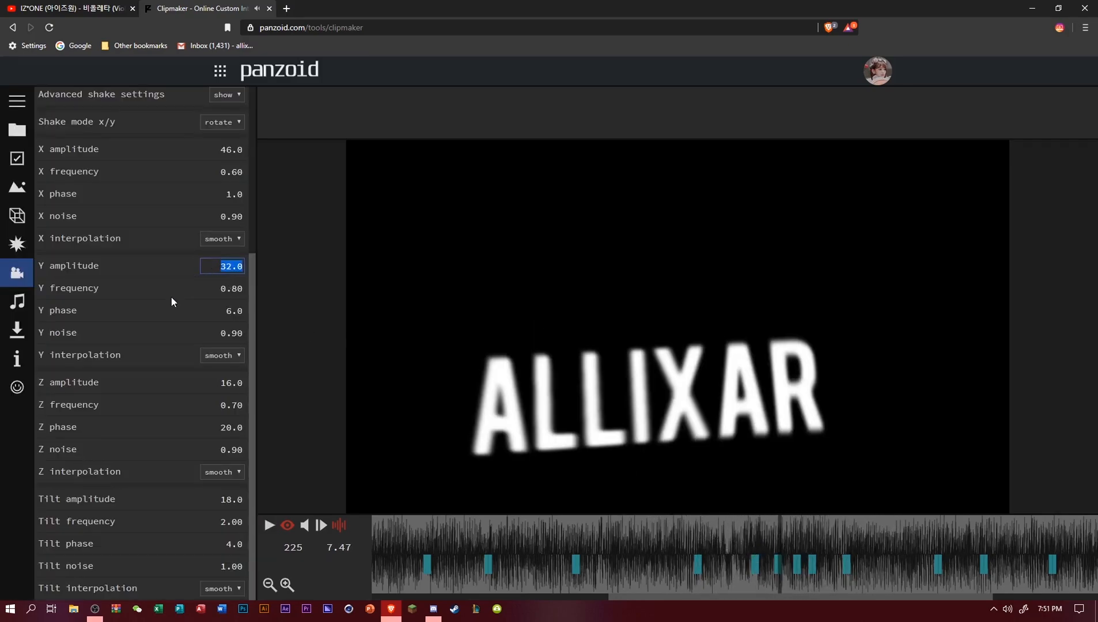
pyautogui.write('24')
pyautogui.press('Return')
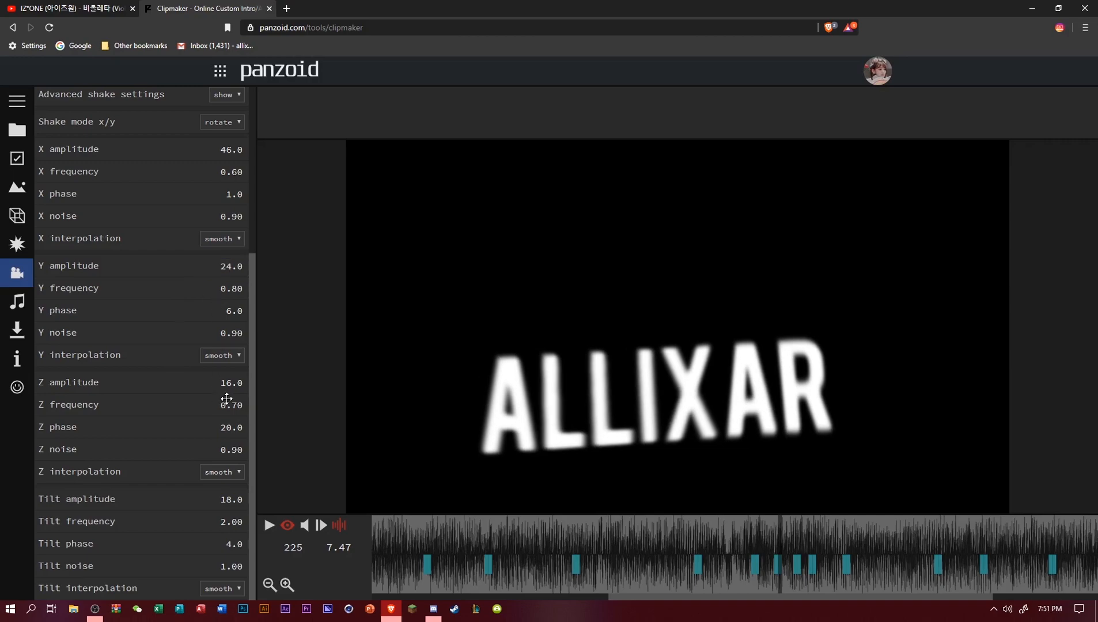
pyautogui.click(228, 383)
pyautogui.write('6')
pyautogui.press('Return')
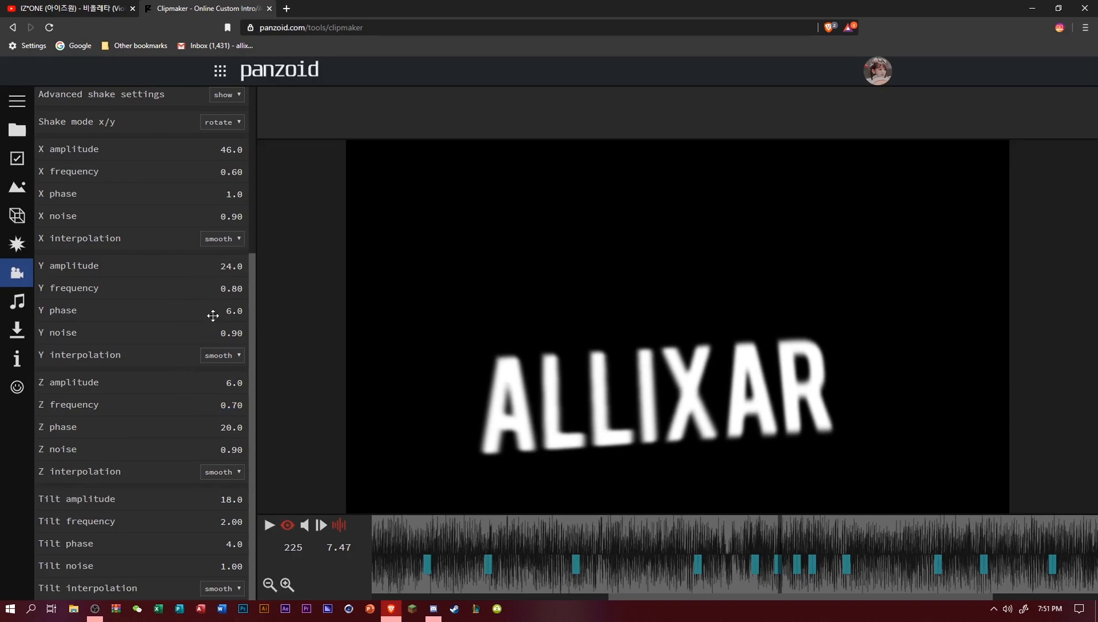
# Set the Y amplitude to 12, preview the shake briefly and move the playhead to frame 150.
pyautogui.click(233, 266)
pyautogui.write('12')
pyautogui.press('Return')
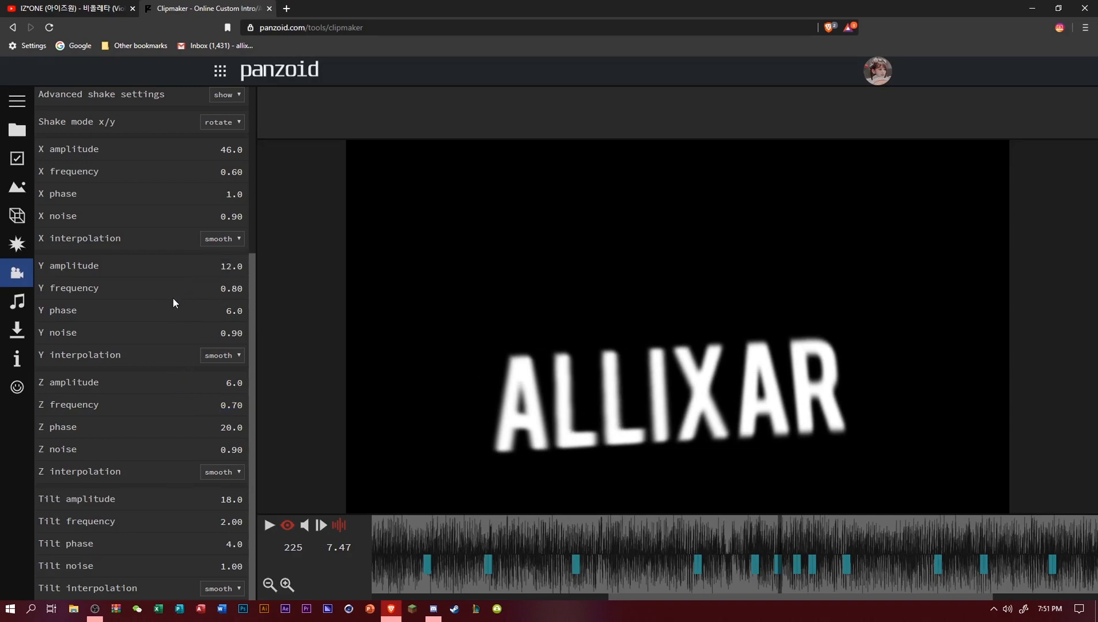
pyautogui.click(447, 528)
pyautogui.press('space')
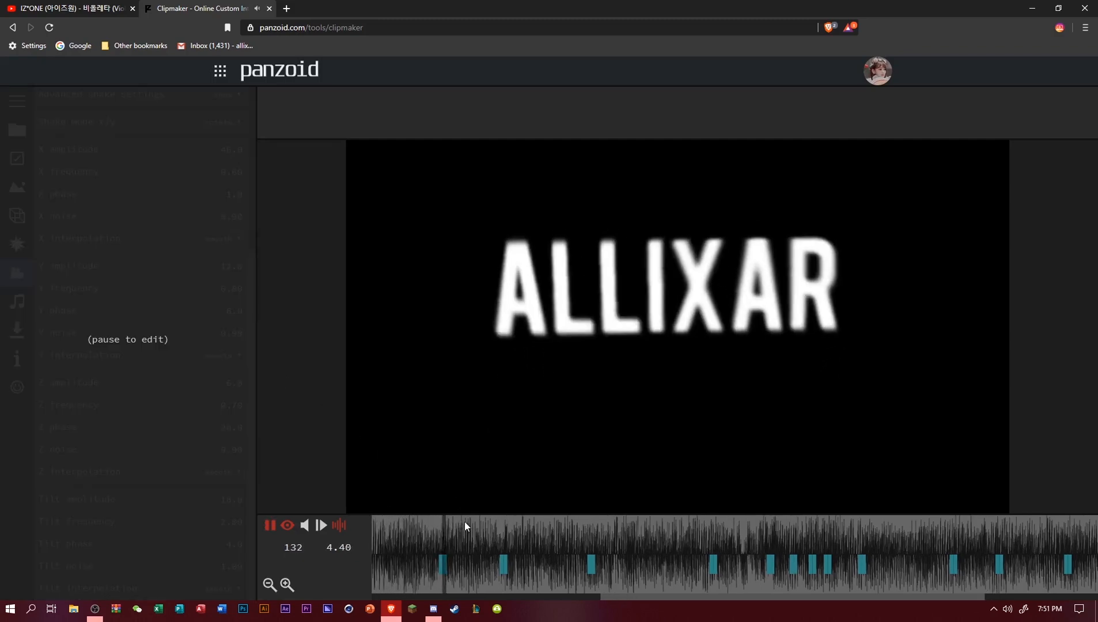
pyautogui.press('space')
pyautogui.moveTo(471, 533); pyautogui.dragTo(508, 530)
# Set both the tilt amplitude and the X amplitude to 6.
pyautogui.click(193, 495)
pyautogui.write('6')
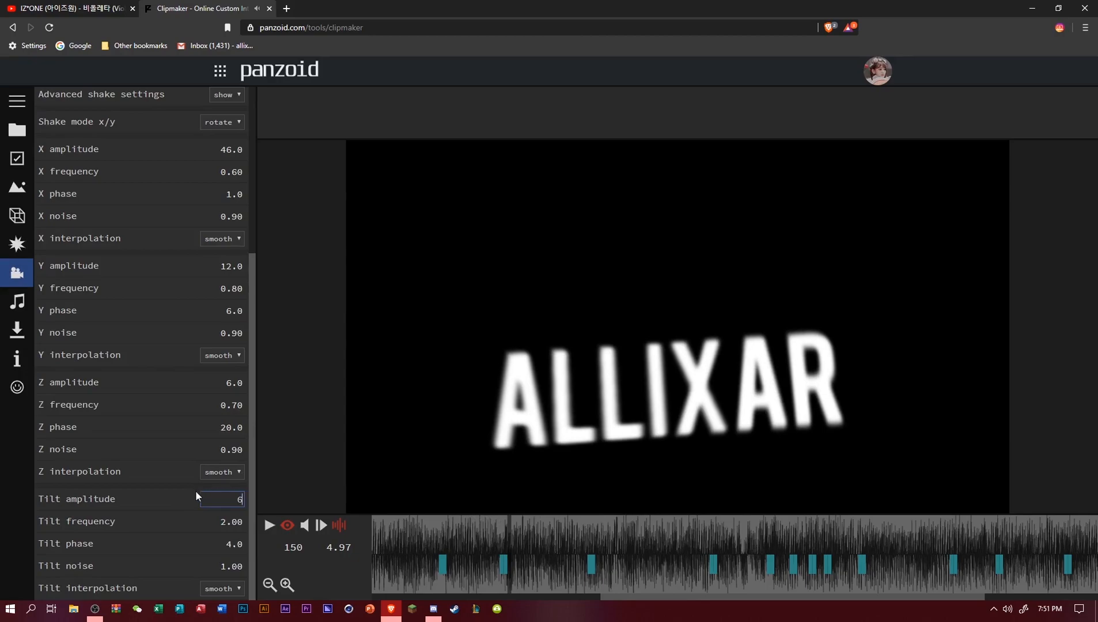
pyautogui.press('Return')
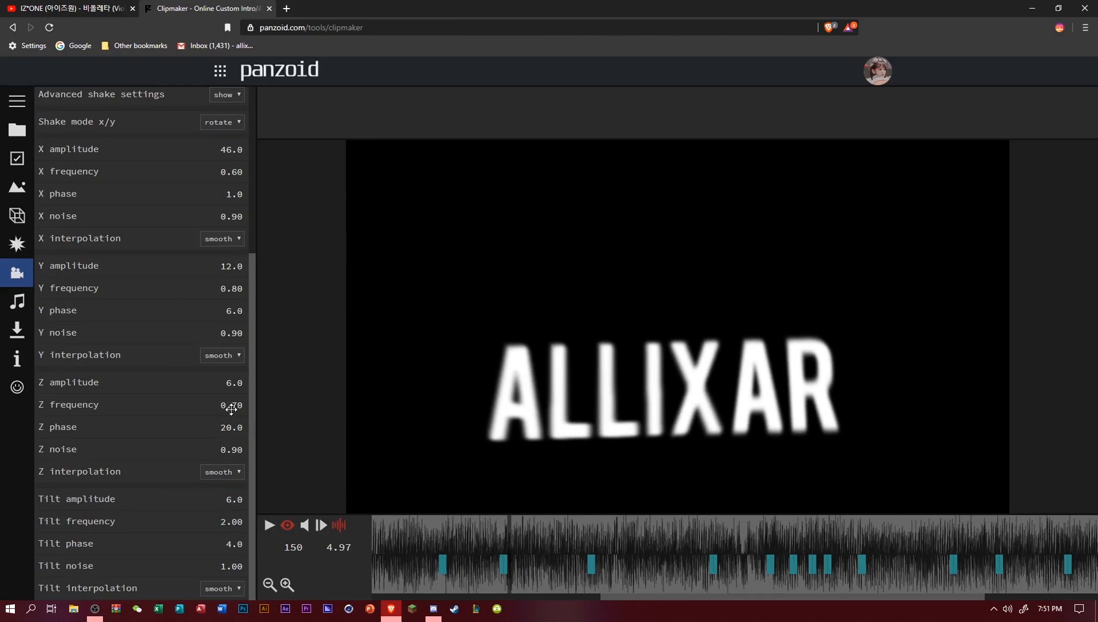
pyautogui.click(228, 264)
pyautogui.click(217, 147)
pyautogui.write('6')
pyautogui.press('Return')
# Play back the shake from frame 96 to about frame 215.
pyautogui.moveTo(428, 540); pyautogui.dragTo(307, 511)
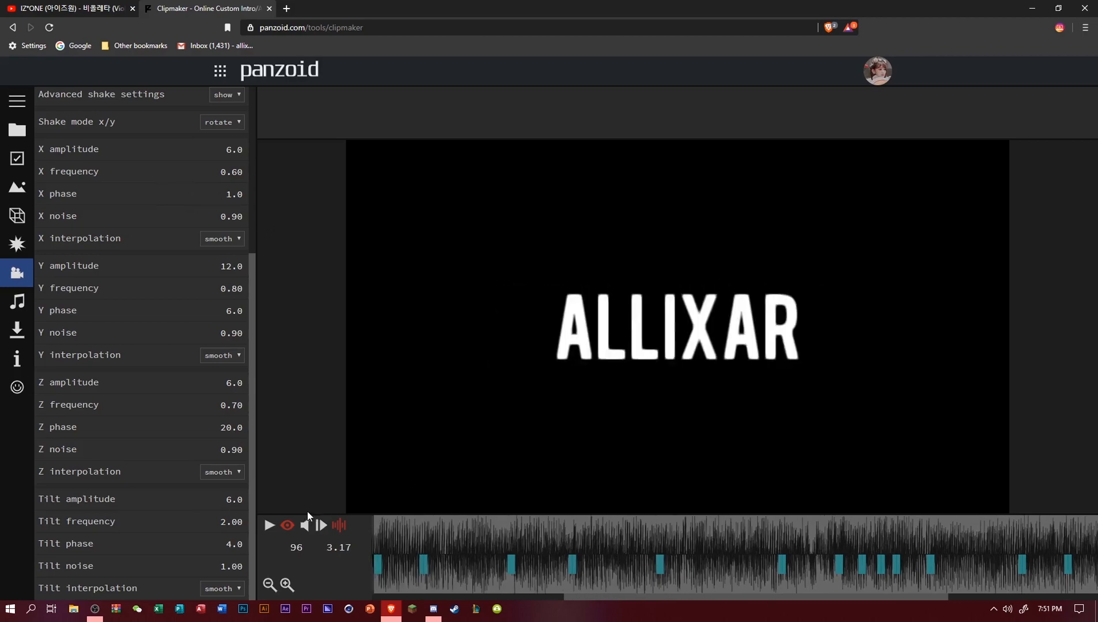
pyautogui.press('space')
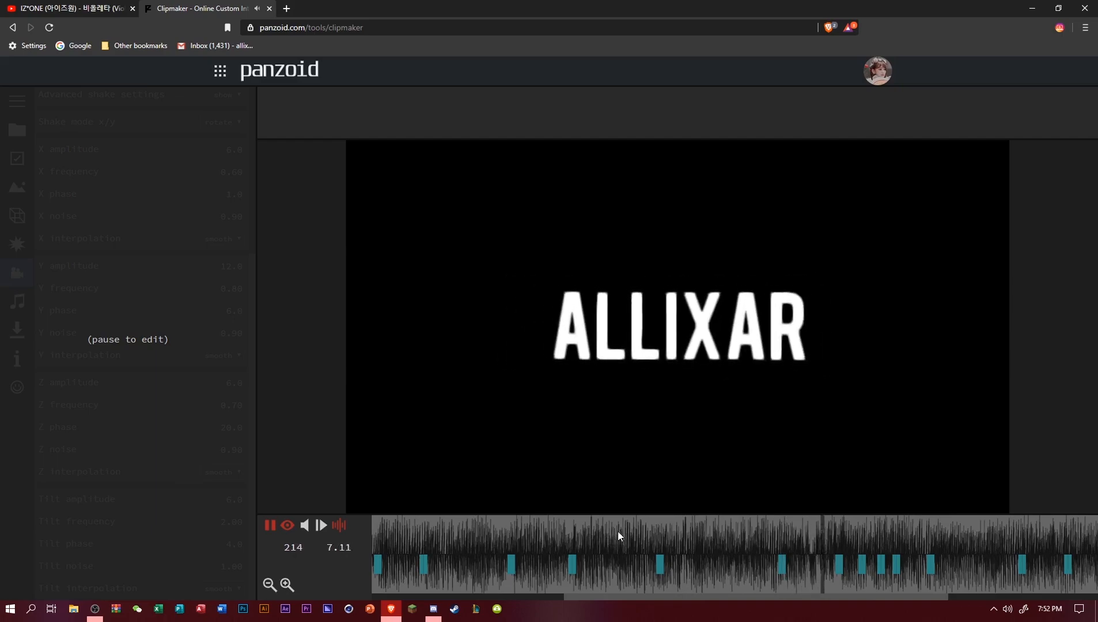
pyautogui.click(825, 540)
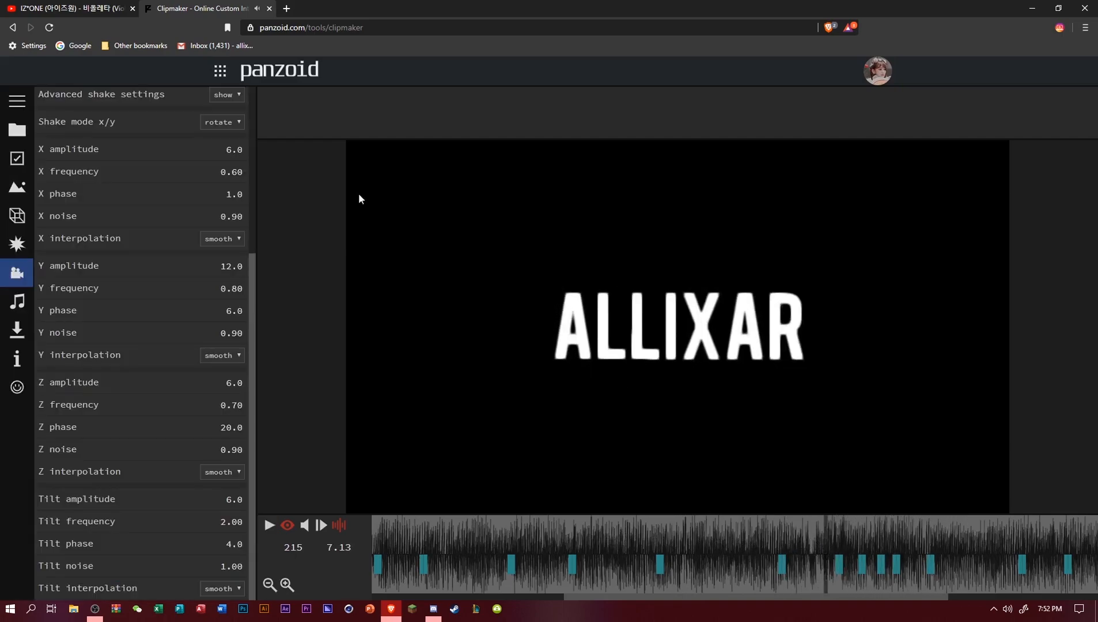
# Try an X amplitude of 18 and set it to 24.
pyautogui.click(229, 151)
pyautogui.write('18')
pyautogui.press('Tab')
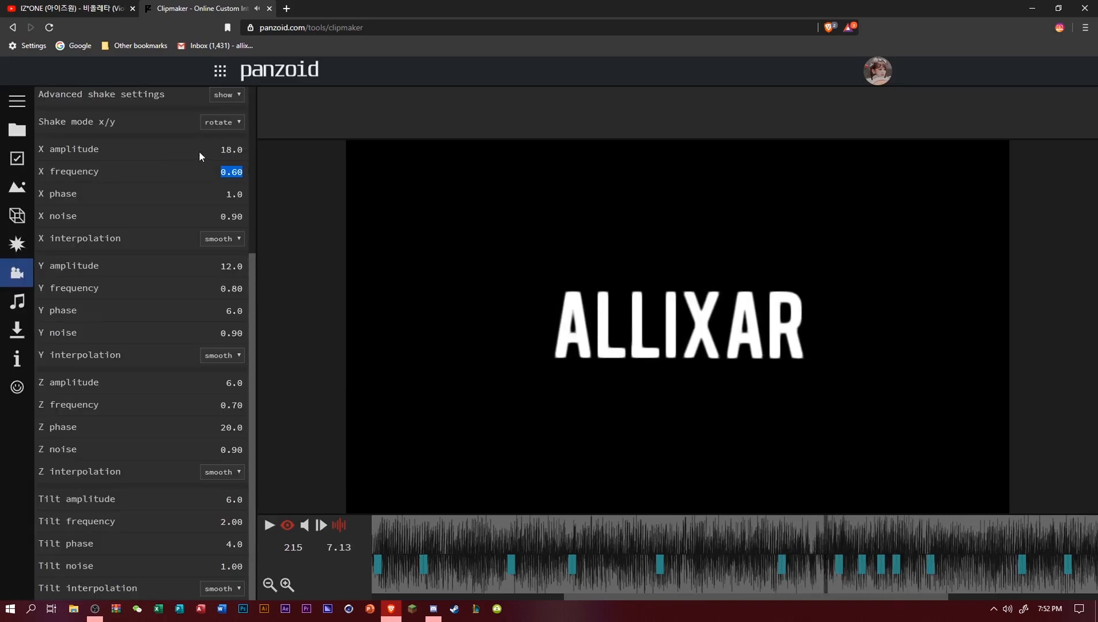
pyautogui.hotkey('shift', 'Tab')
pyautogui.press('BackSpace')
pyautogui.write('24')
pyautogui.press('Return')
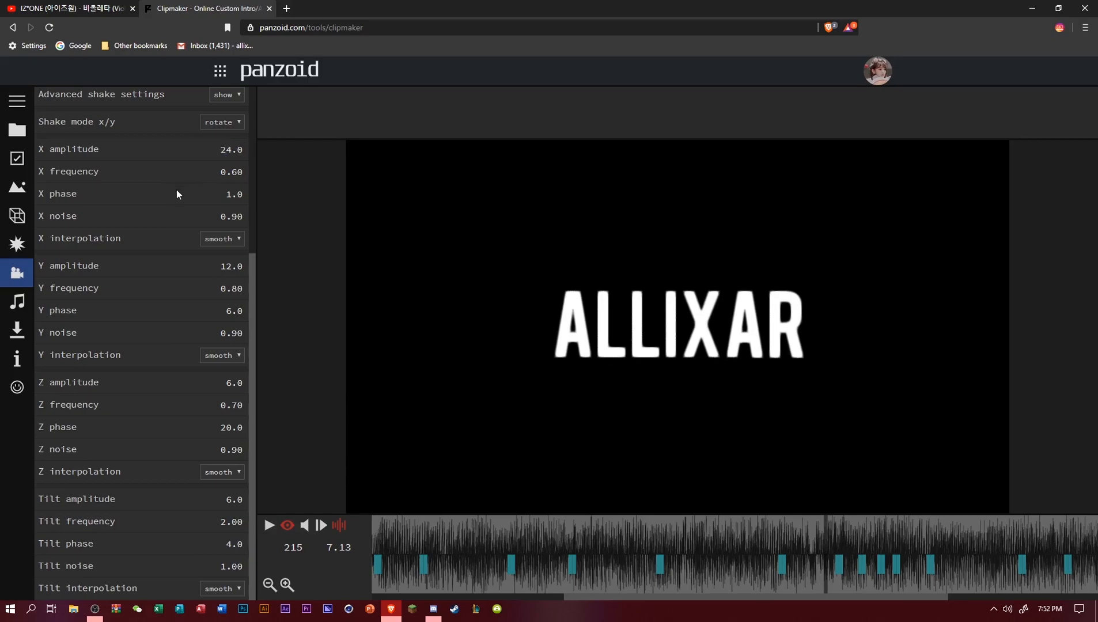
# Set the Y amplitude to 16 and preview the camera shake from about frame 106.
pyautogui.click(231, 266)
pyautogui.write('16')
pyautogui.press('Return')
pyautogui.click(409, 528)
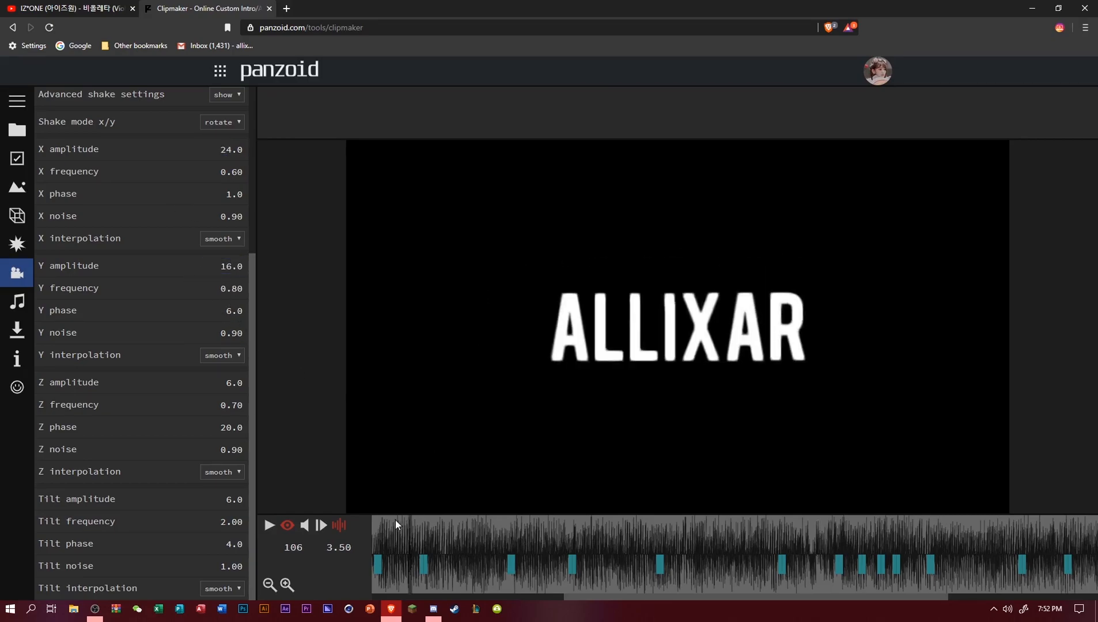
pyautogui.press('space')
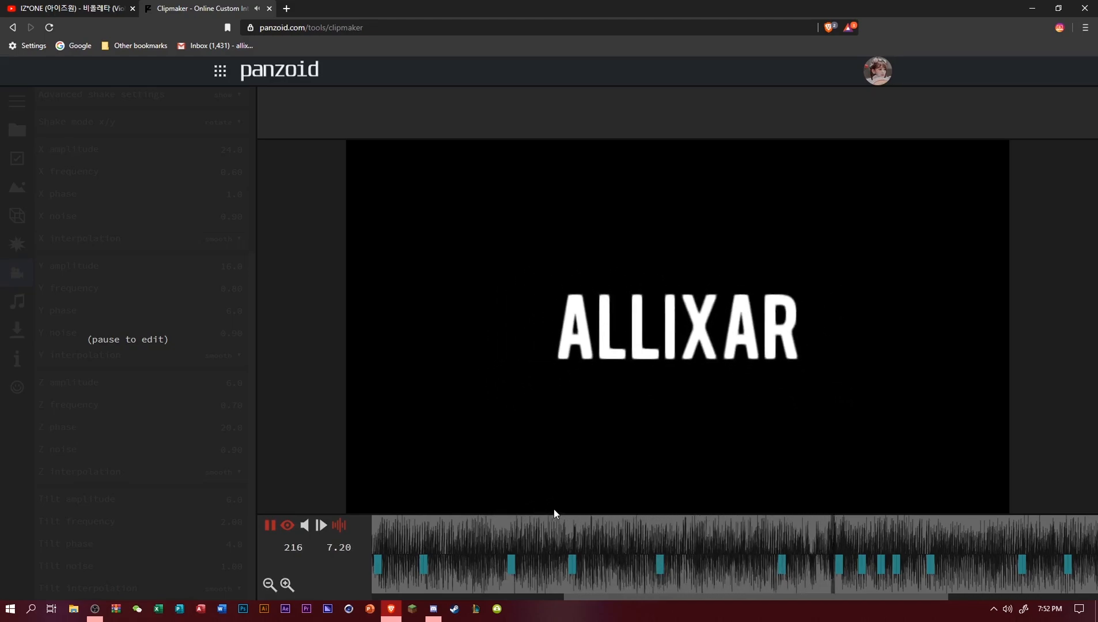
pyautogui.click(599, 524)
# Set the tilt amplitude to 24, preview the shake and move the playhead to frame 220.
pyautogui.click(208, 498)
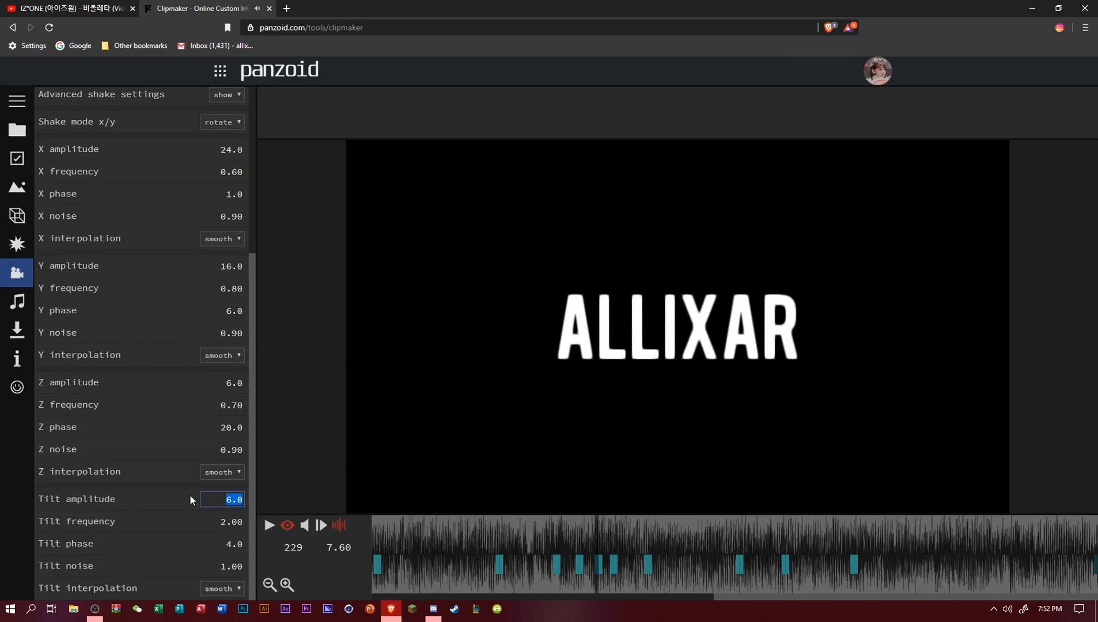
pyautogui.write('24')
pyautogui.press('Return')
pyautogui.click(438, 533)
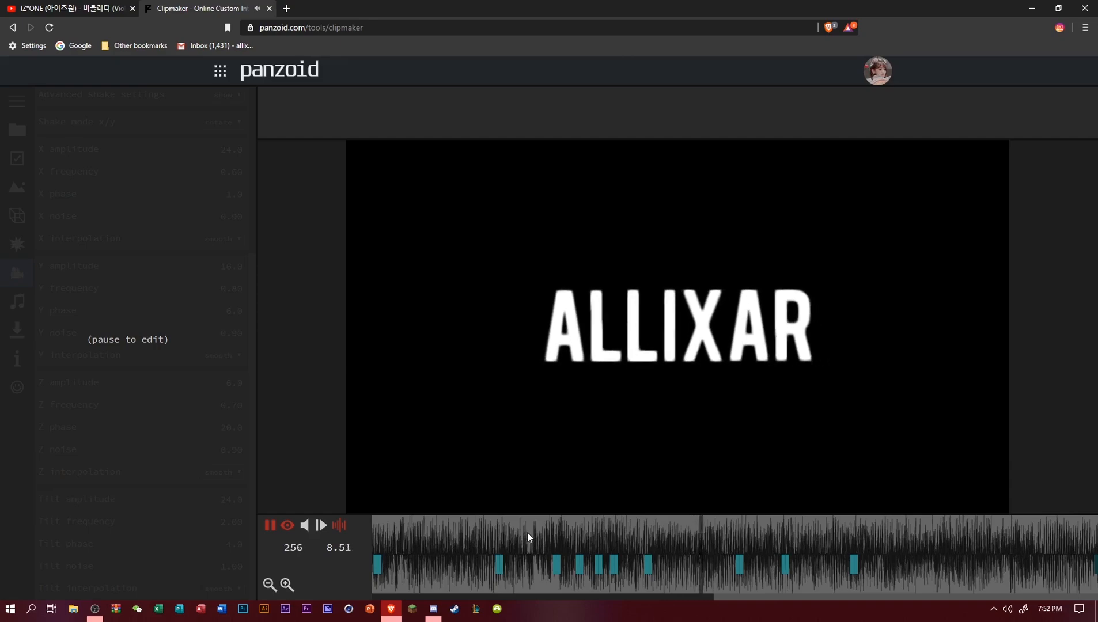
pyautogui.moveTo(571, 534); pyautogui.dragTo(562, 536)
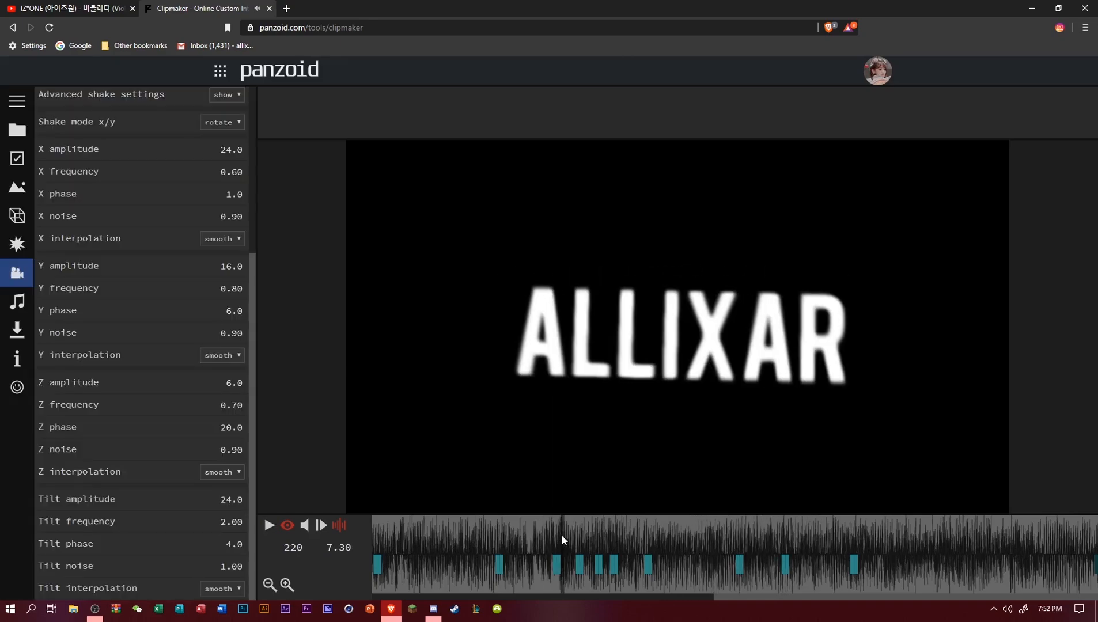
# Raise the tilt phase to 12 and play back several stretches of the timeline to check the shake.
pyautogui.moveTo(231, 540); pyautogui.dragTo(310, 533)
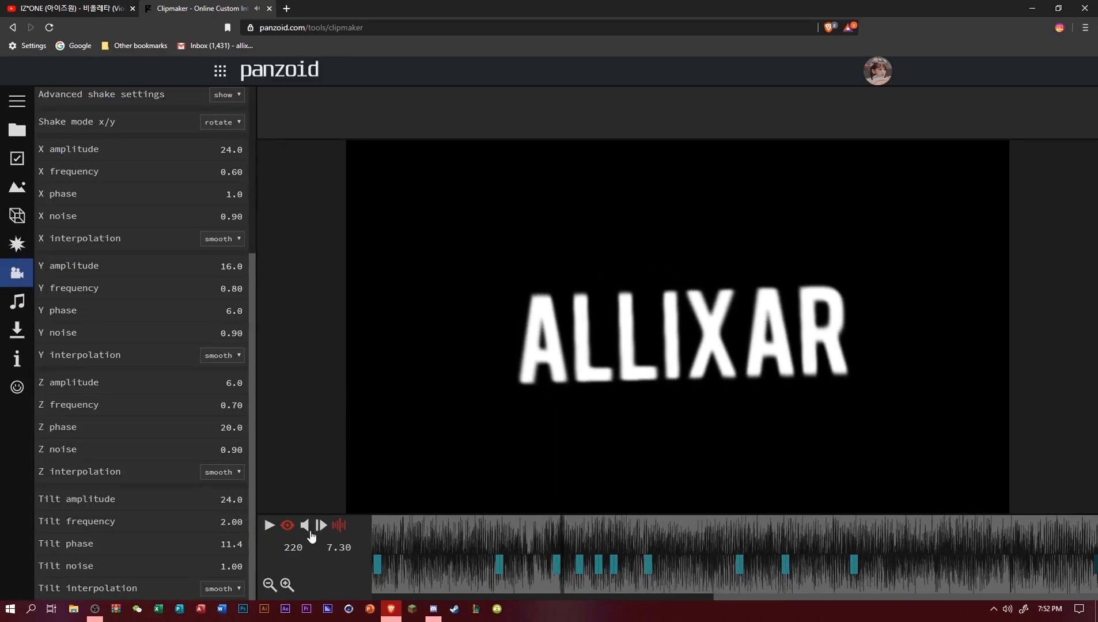
pyautogui.click(490, 534)
pyautogui.press('space')
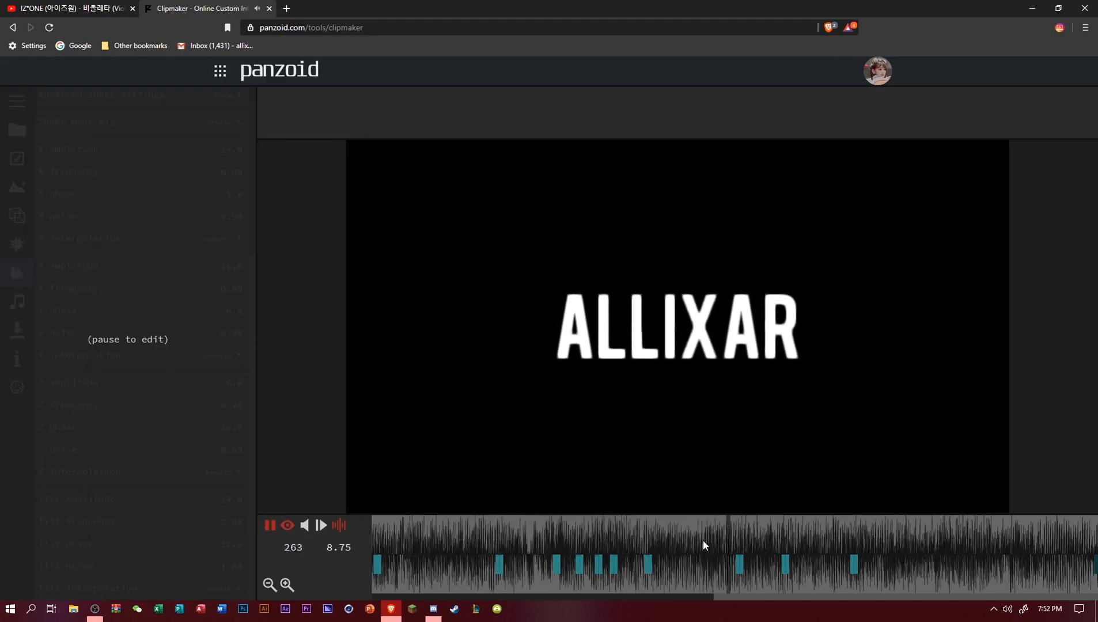
pyautogui.moveTo(744, 540); pyautogui.dragTo(351, 510)
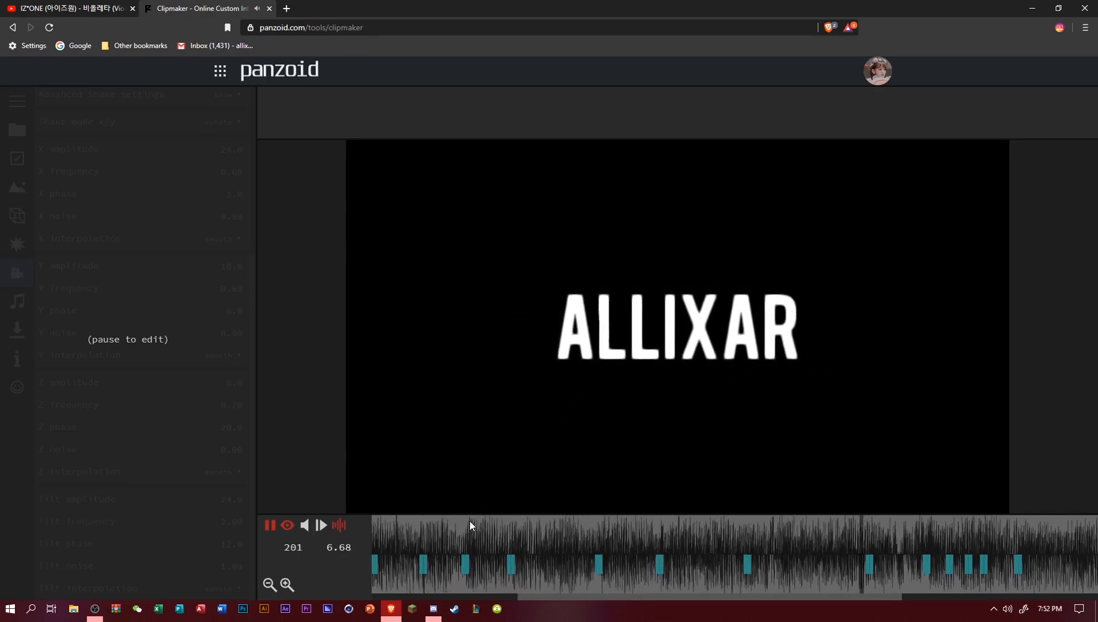
pyautogui.click(598, 535)
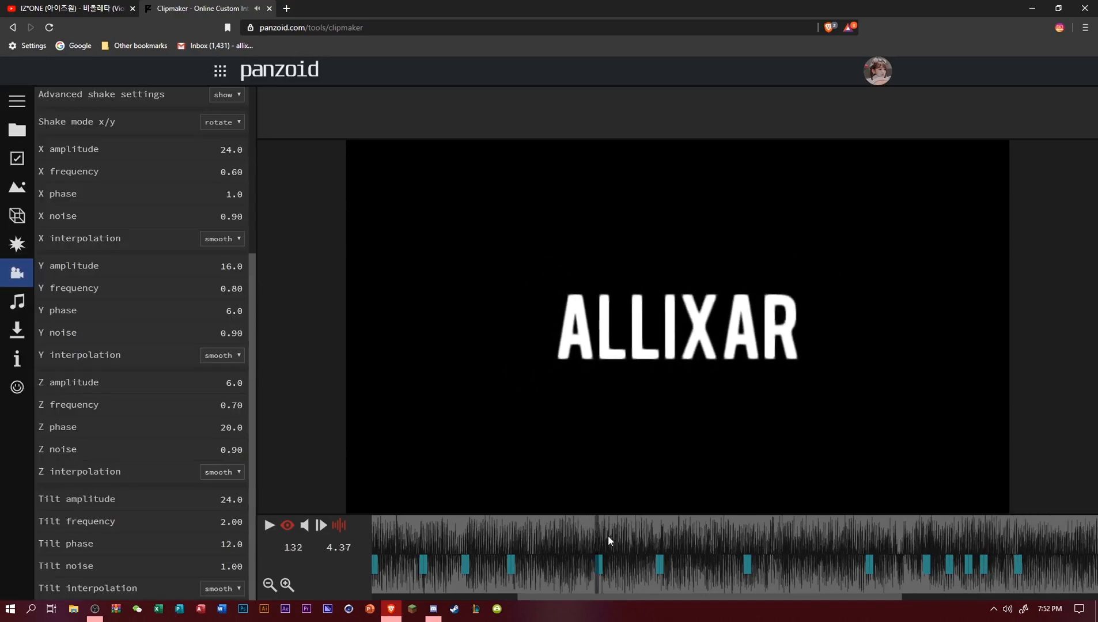
pyautogui.click(655, 541)
pyautogui.press('space')
pyautogui.press('space')
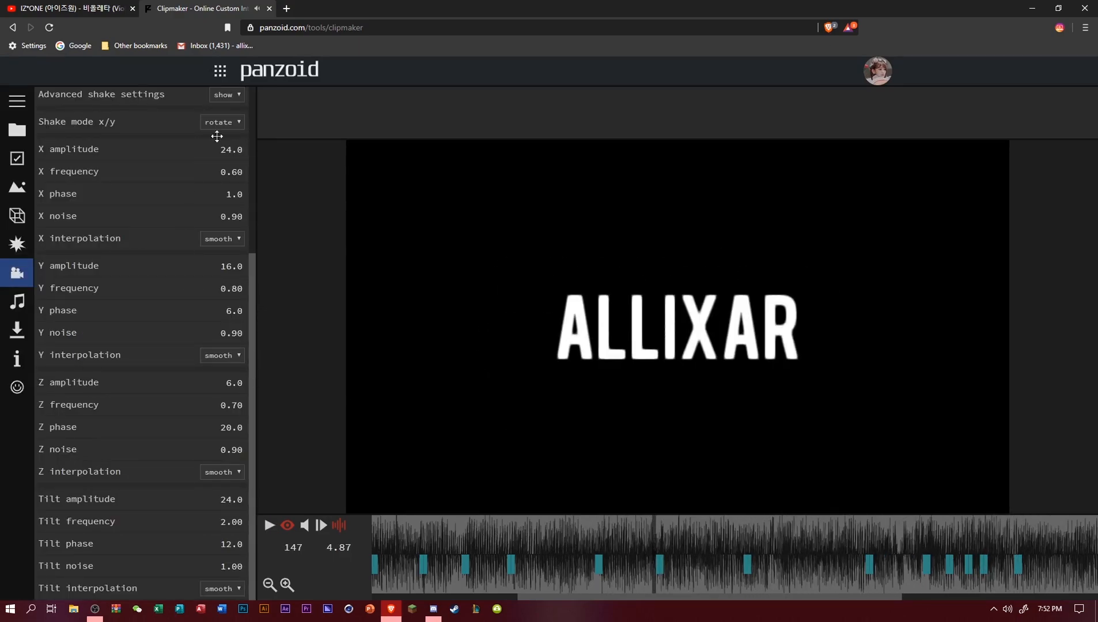
# Switch the x/y shake mode to move and place the playhead at frame 100.
pyautogui.click(226, 148)
pyautogui.click(474, 537)
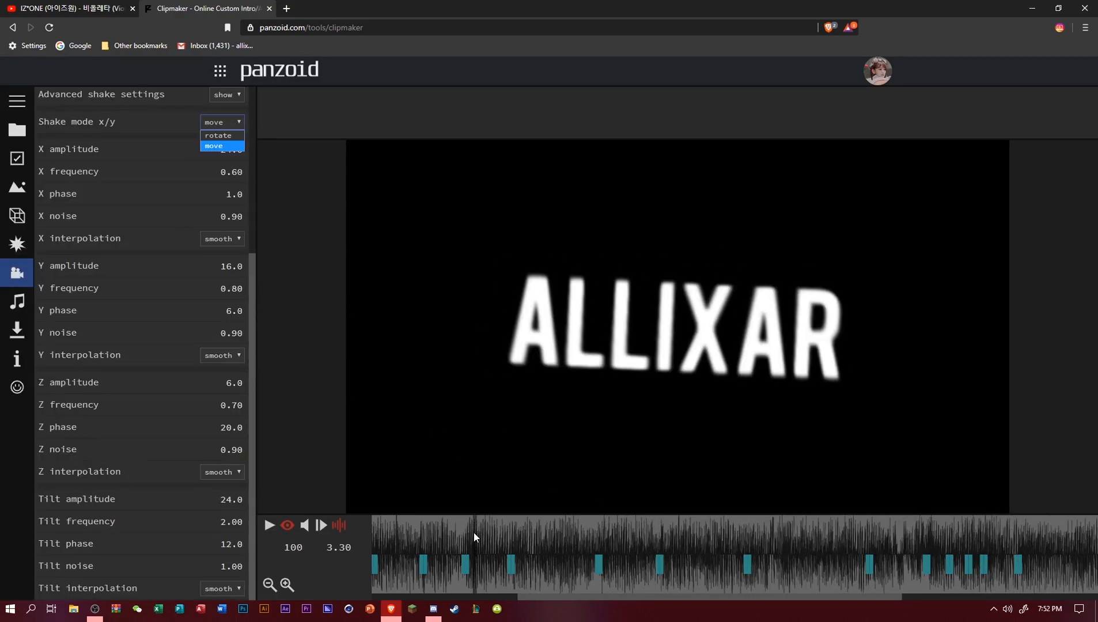
pyautogui.click(186, 143)
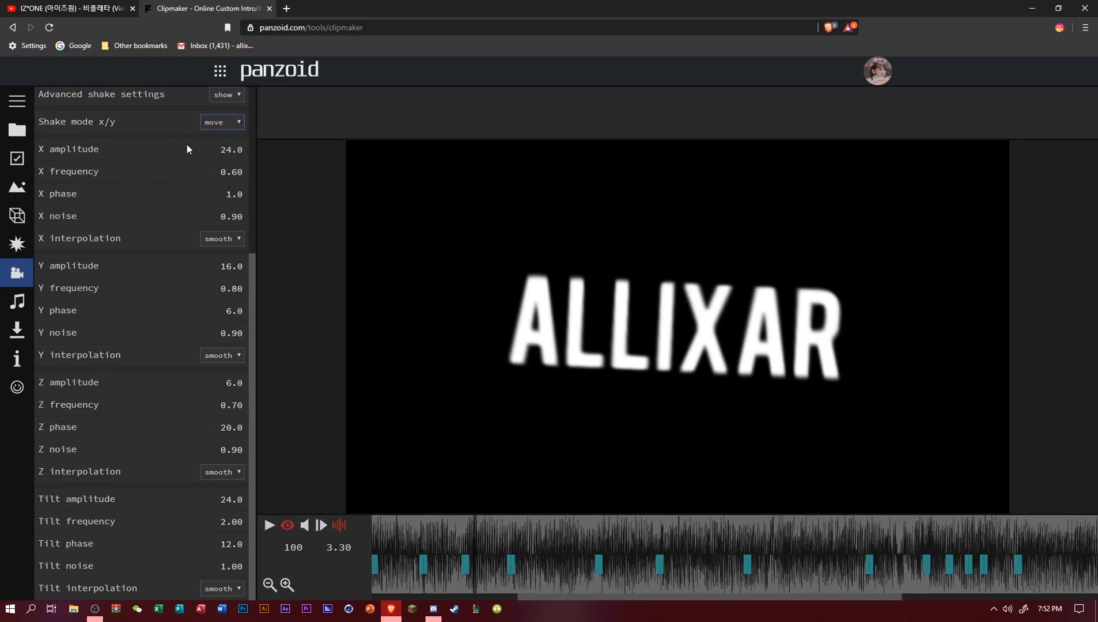
# Play back the shake from frame 100 and again from near the clip's start, stopping at frame 68.
pyautogui.press('space')
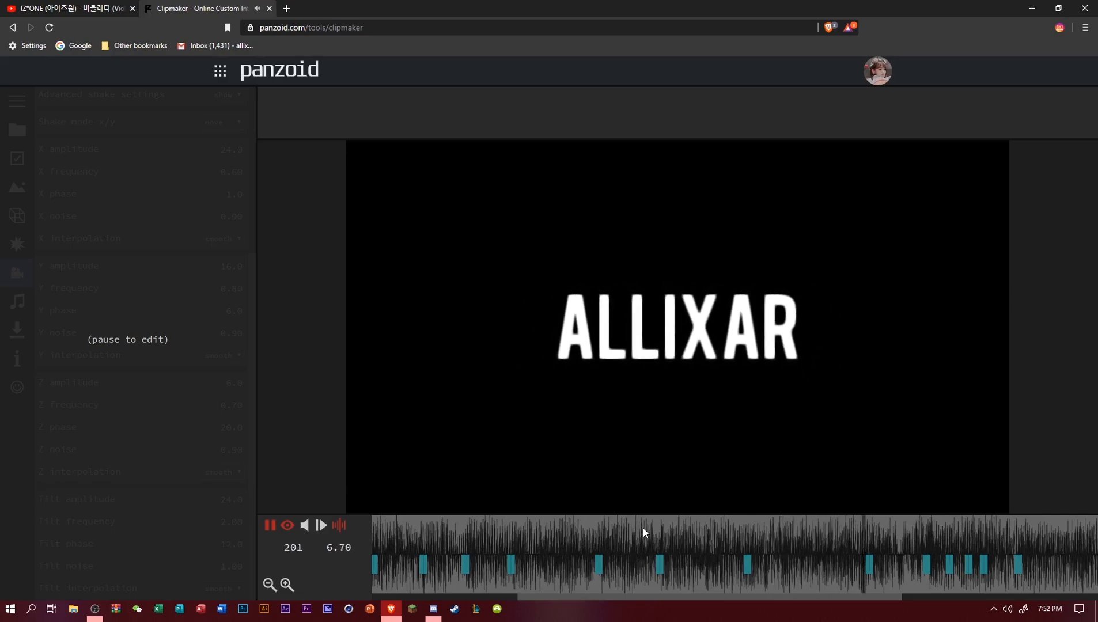
pyautogui.press('space')
pyautogui.moveTo(530, 533); pyautogui.dragTo(340, 536)
pyautogui.press('space')
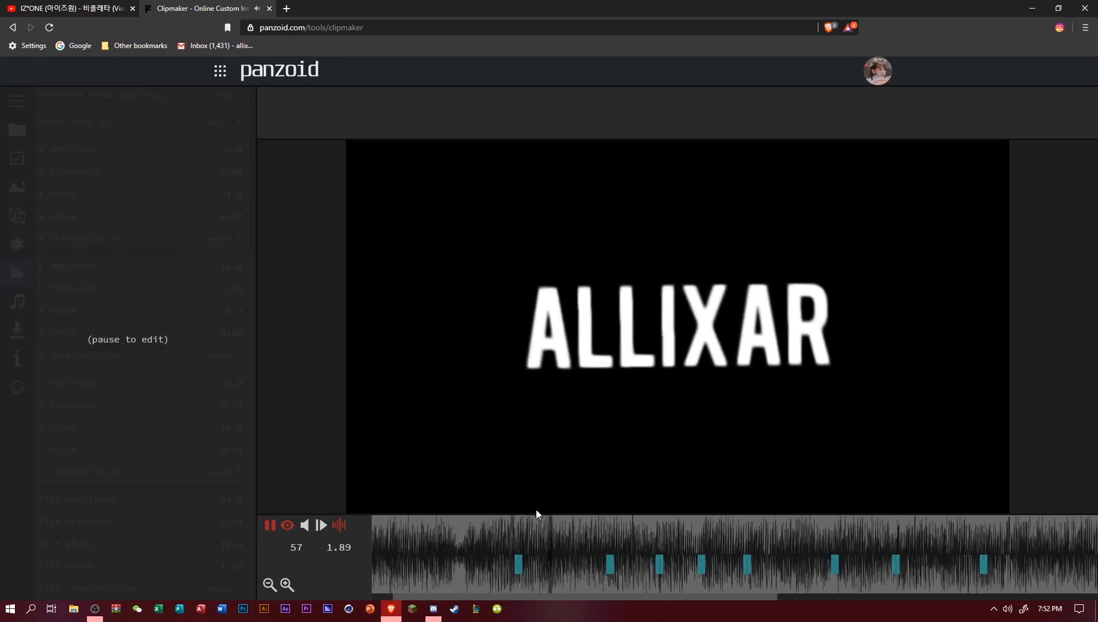
pyautogui.press('space')
pyautogui.click(588, 526)
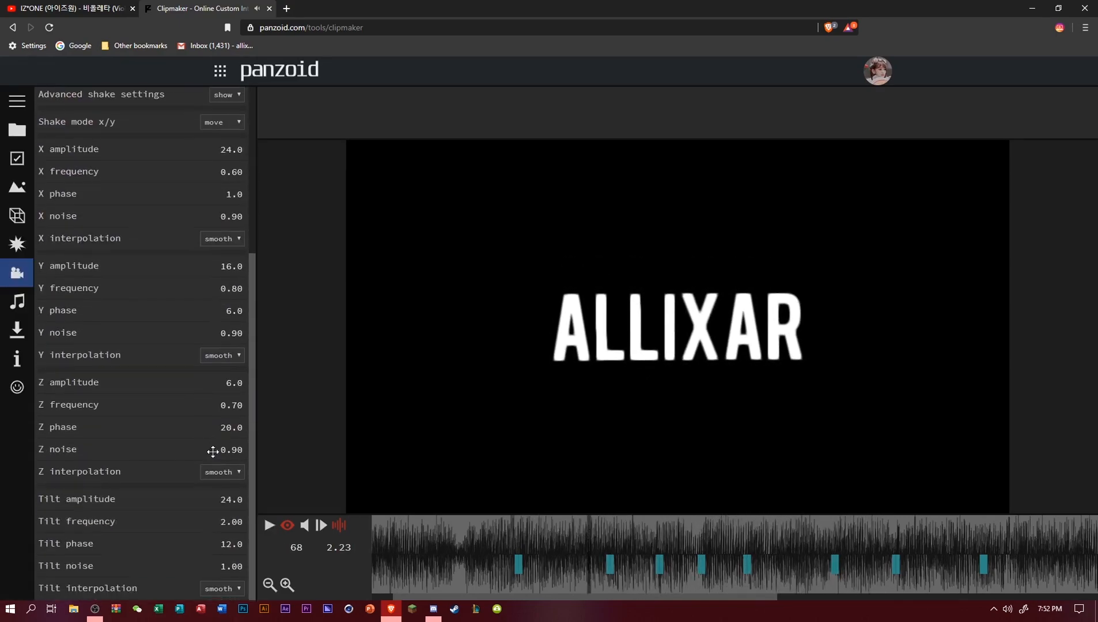
# Set the Z noise to 1 and the X phase to 2.
pyautogui.click(225, 450)
pyautogui.write('1')
pyautogui.press('Return')
pyautogui.click(221, 194)
pyautogui.write('2')
pyautogui.press('Return')
# Preview the camera shake again and move the playhead back to the keyframe at frame 49.
pyautogui.click(489, 527)
pyautogui.press('space')
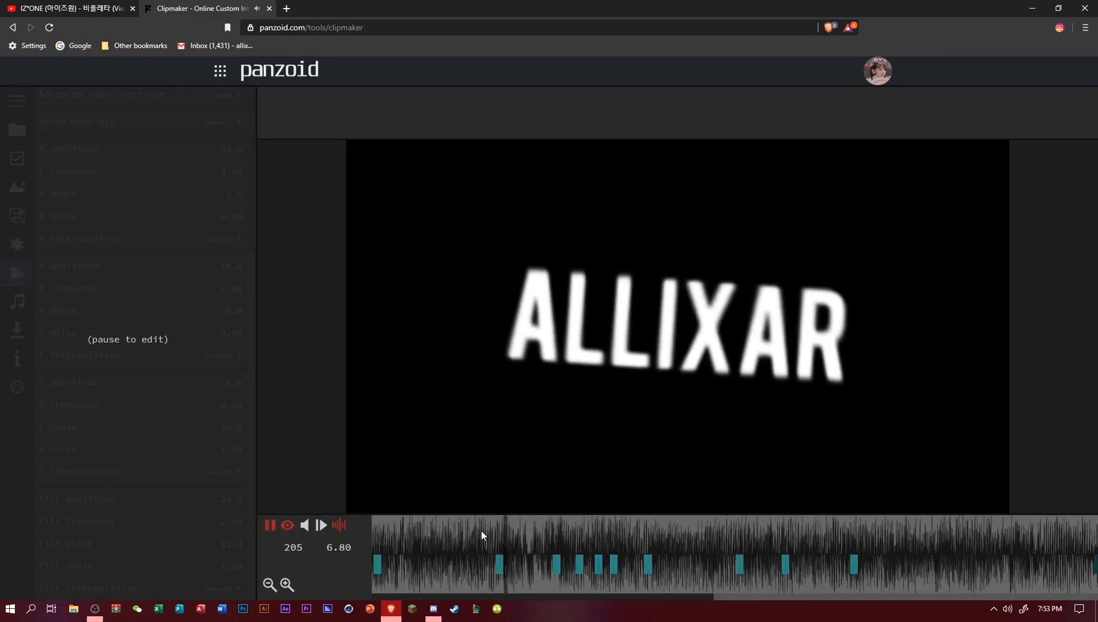
pyautogui.press('space')
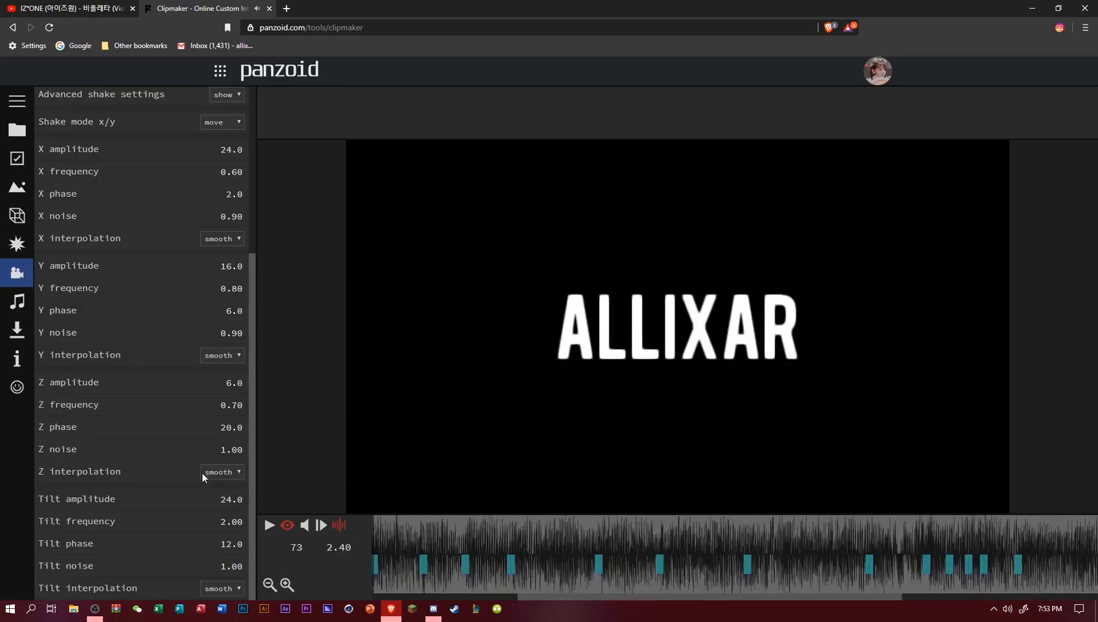
pyautogui.moveTo(542, 521); pyautogui.dragTo(495, 575)
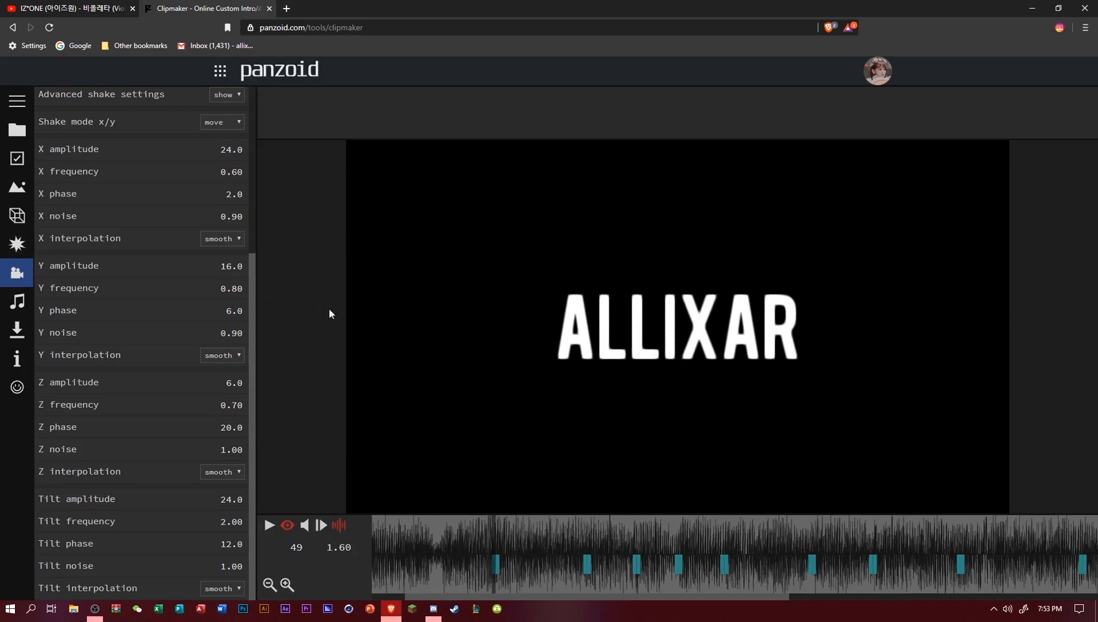